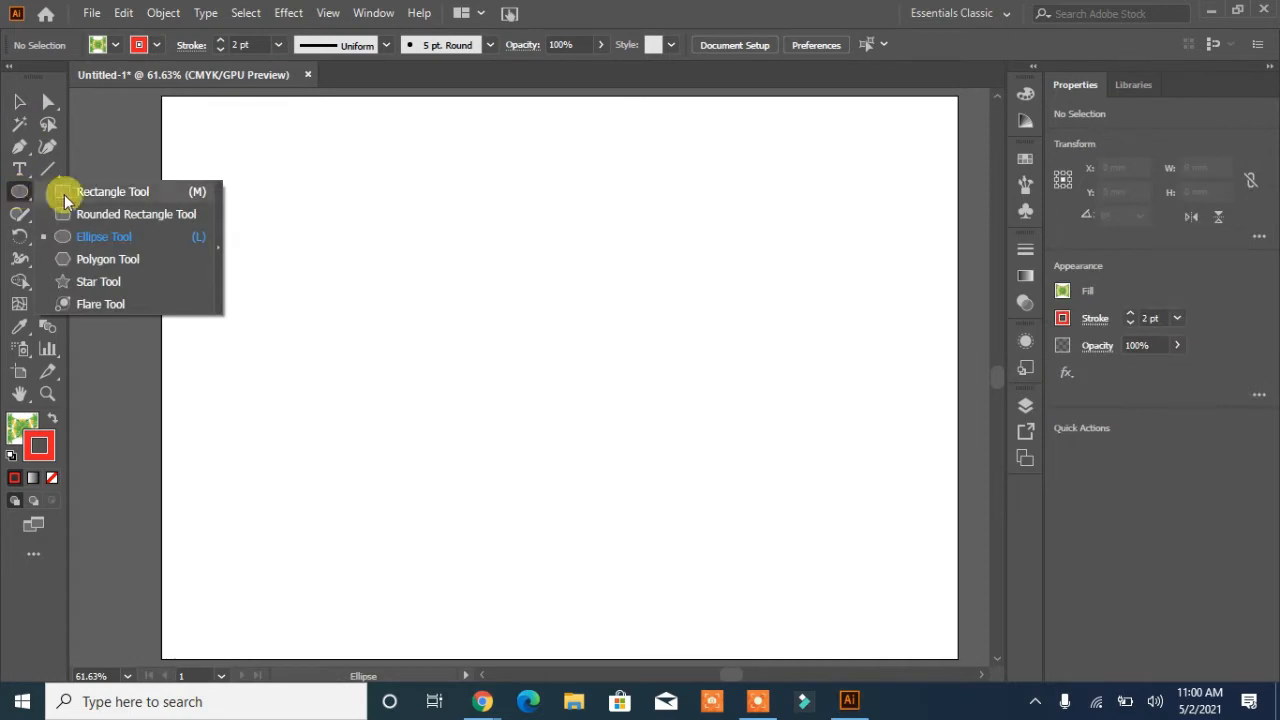
- Draw a rectangle about 86 × 45 mm in the artboard's upper middle, with no fill and a black stroke
left_click(75, 191)
left_click_drag(422, 222, 651, 343)
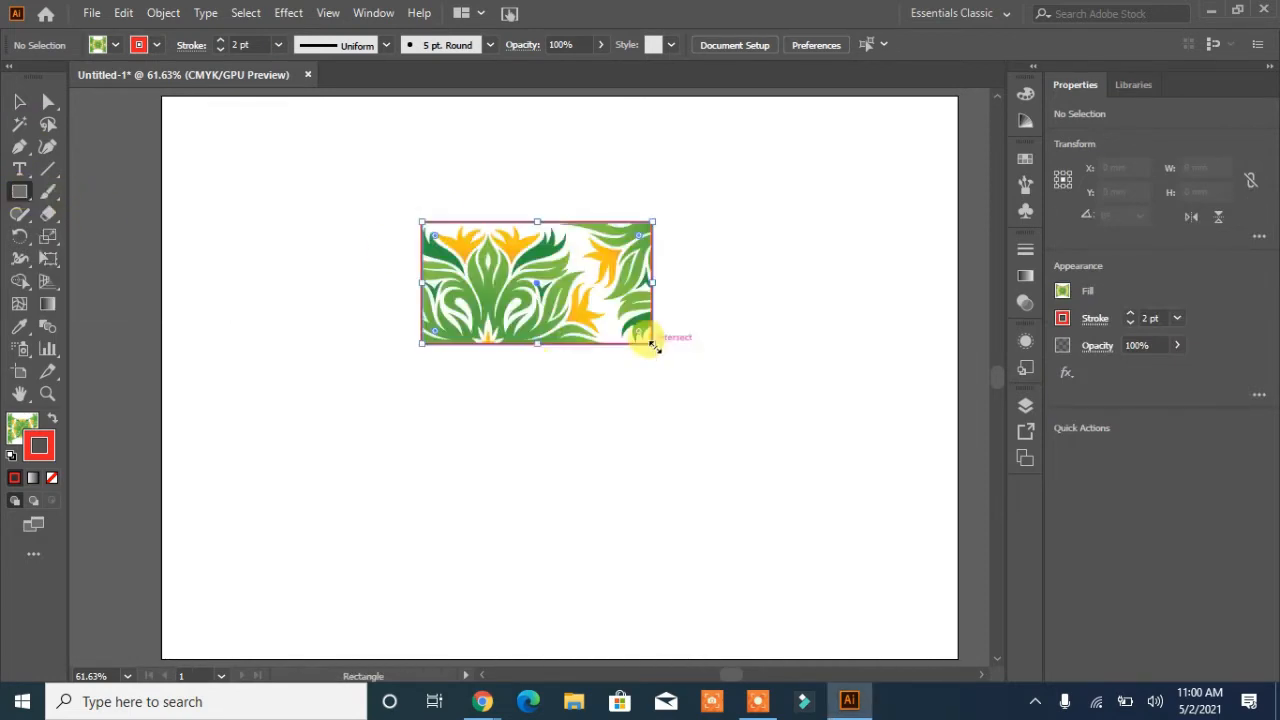
left_click(100, 44)
left_click(51, 77)
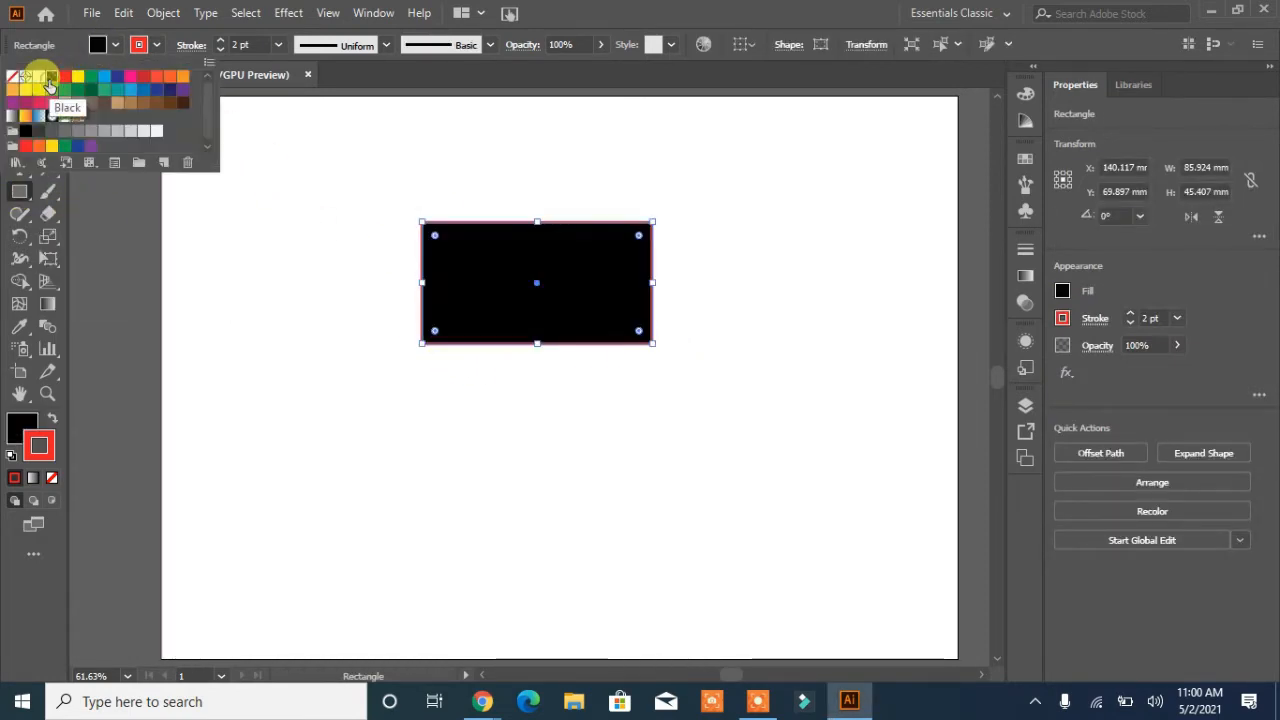
left_click(51, 484)
left_click(51, 484)
left_click(52, 417)
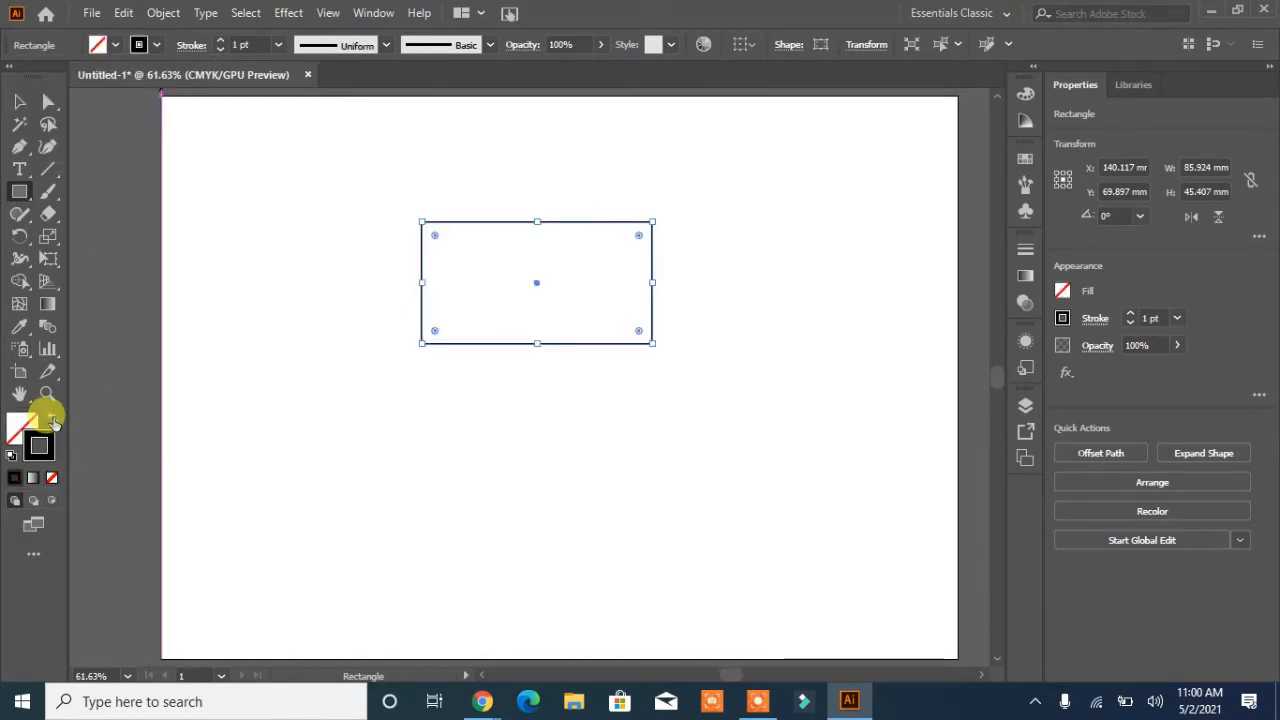
- Increase the rectangle's stroke weight to 40 pt and deselect it
left_click(222, 45)
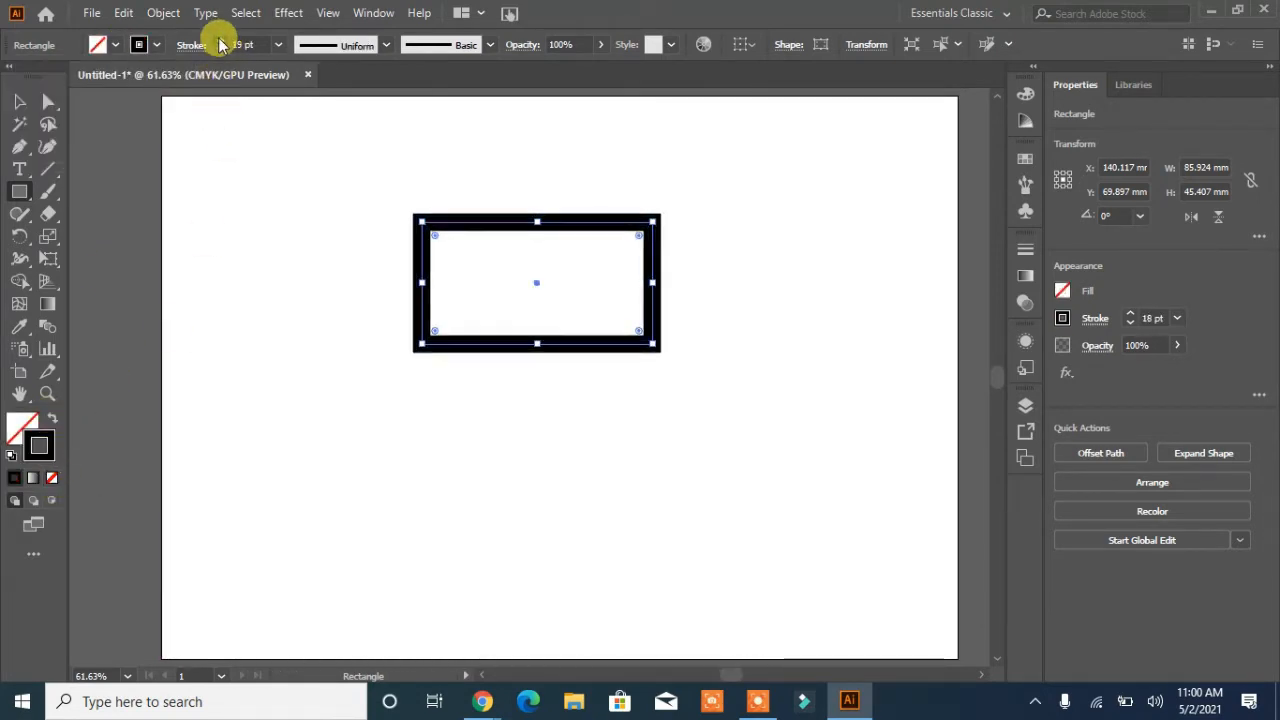
left_click_drag(222, 45, 222, 45)
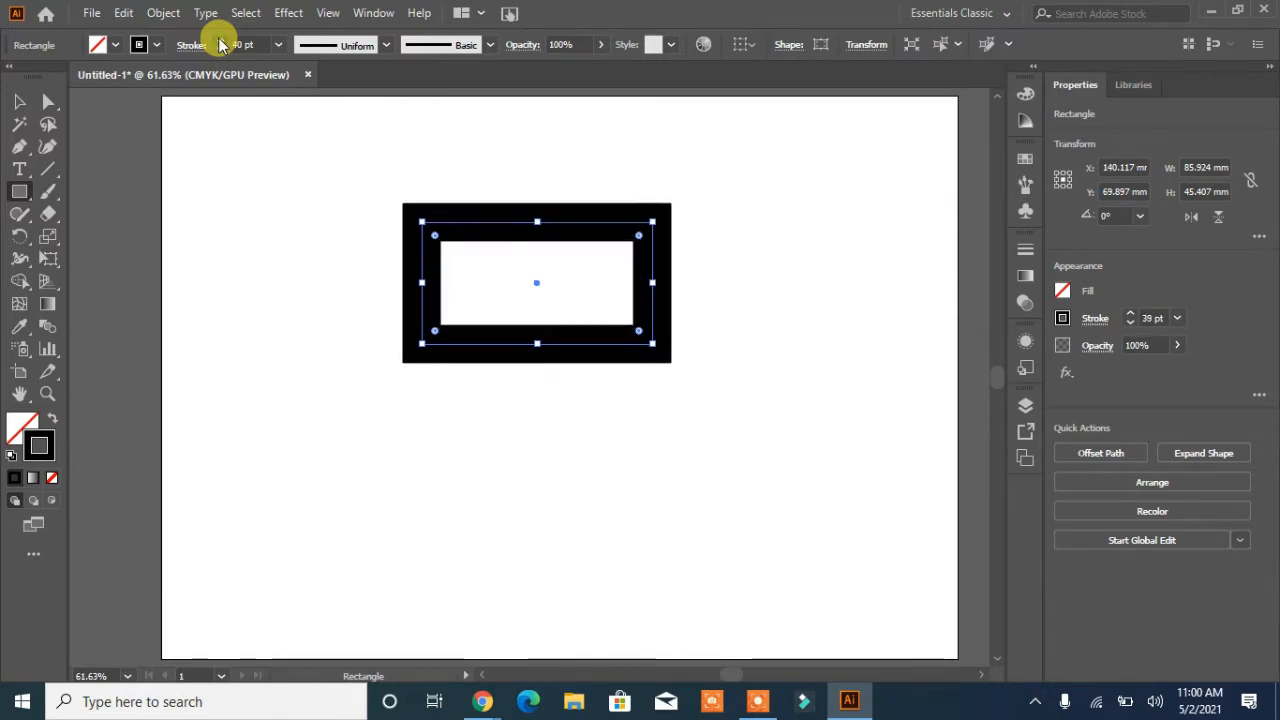
left_click(18, 106)
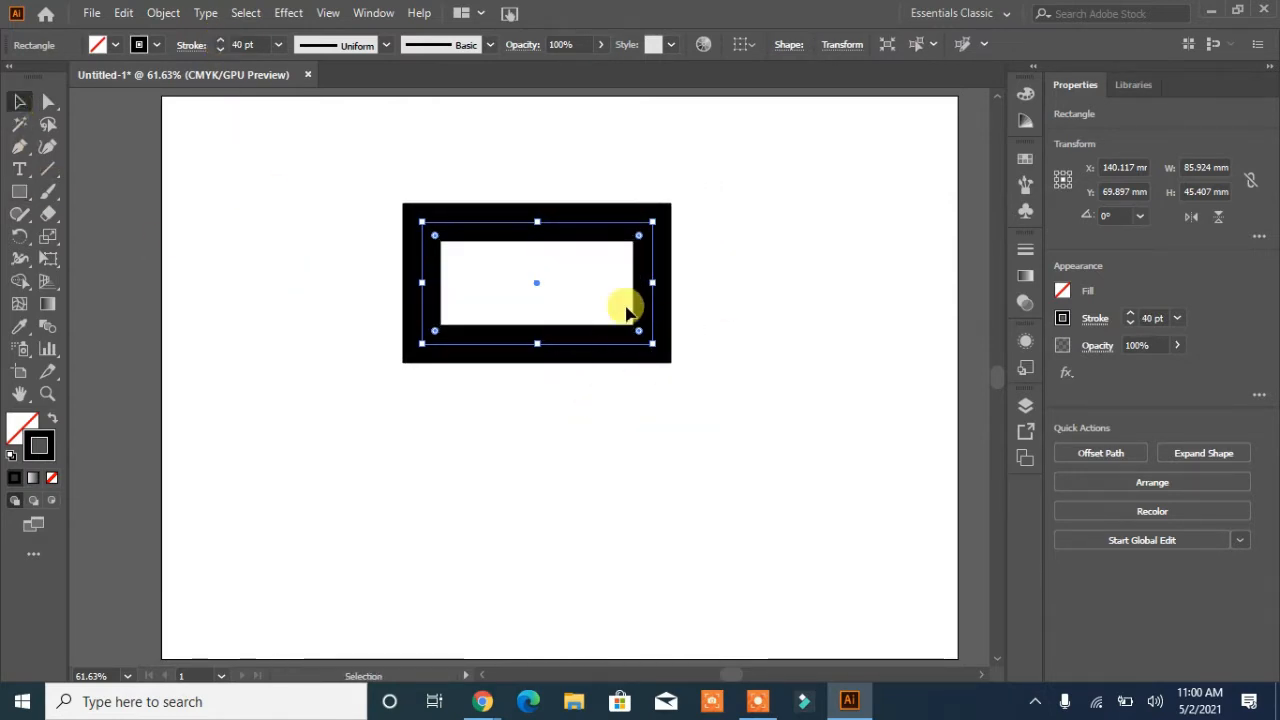
left_click(734, 283)
- Round the rectangle's two right corners fully into a semicircular end and delete its left edge
left_click(48, 101)
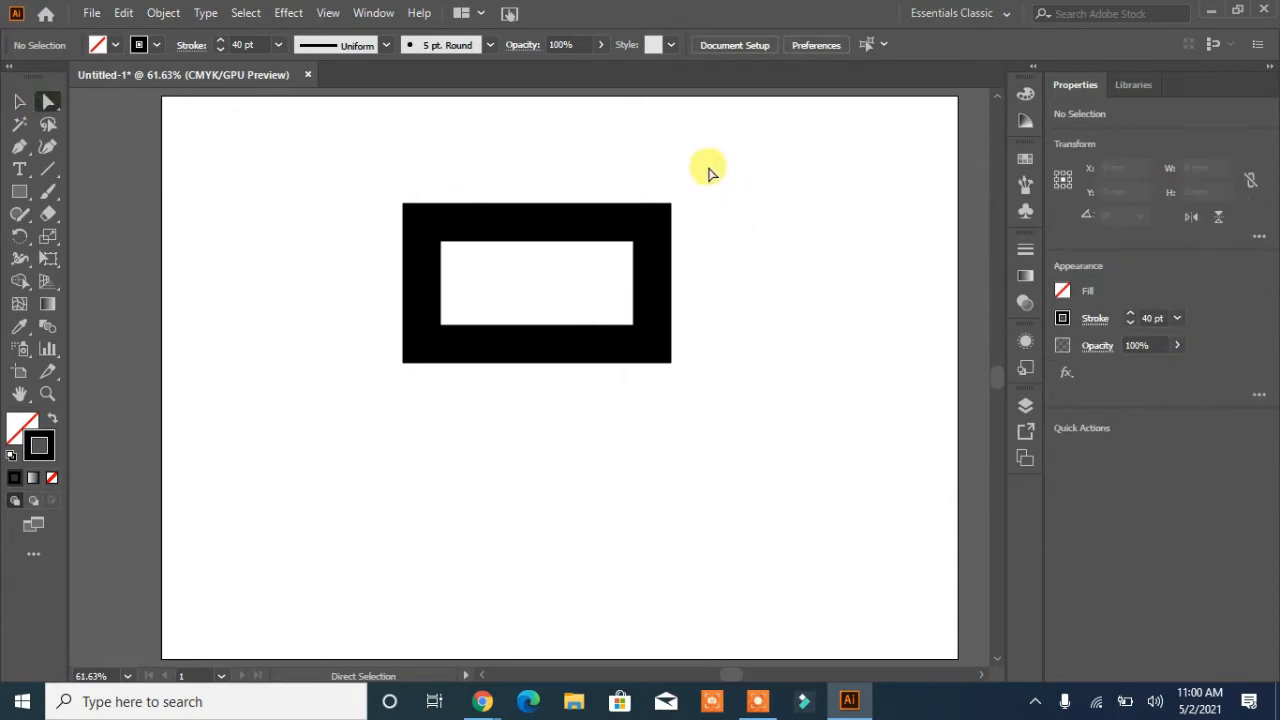
left_click_drag(708, 173, 580, 491)
left_click_drag(634, 240, 510, 268)
left_click(778, 392)
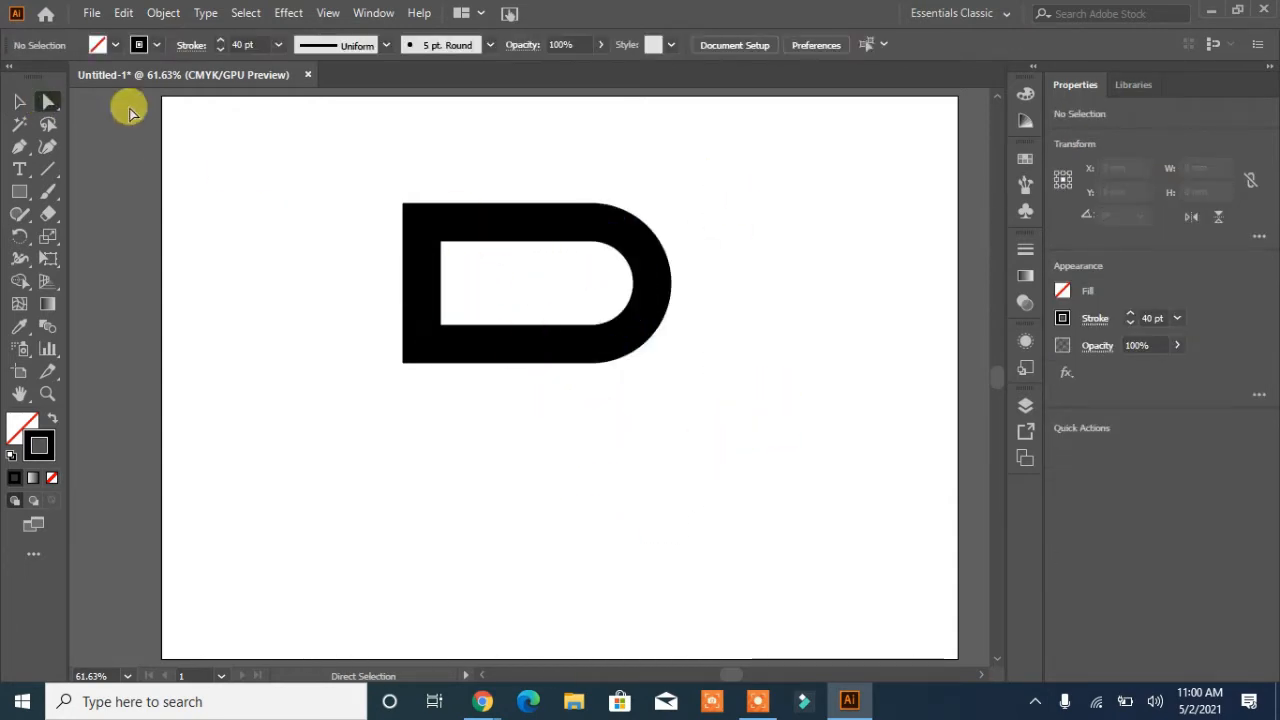
left_click(422, 285)
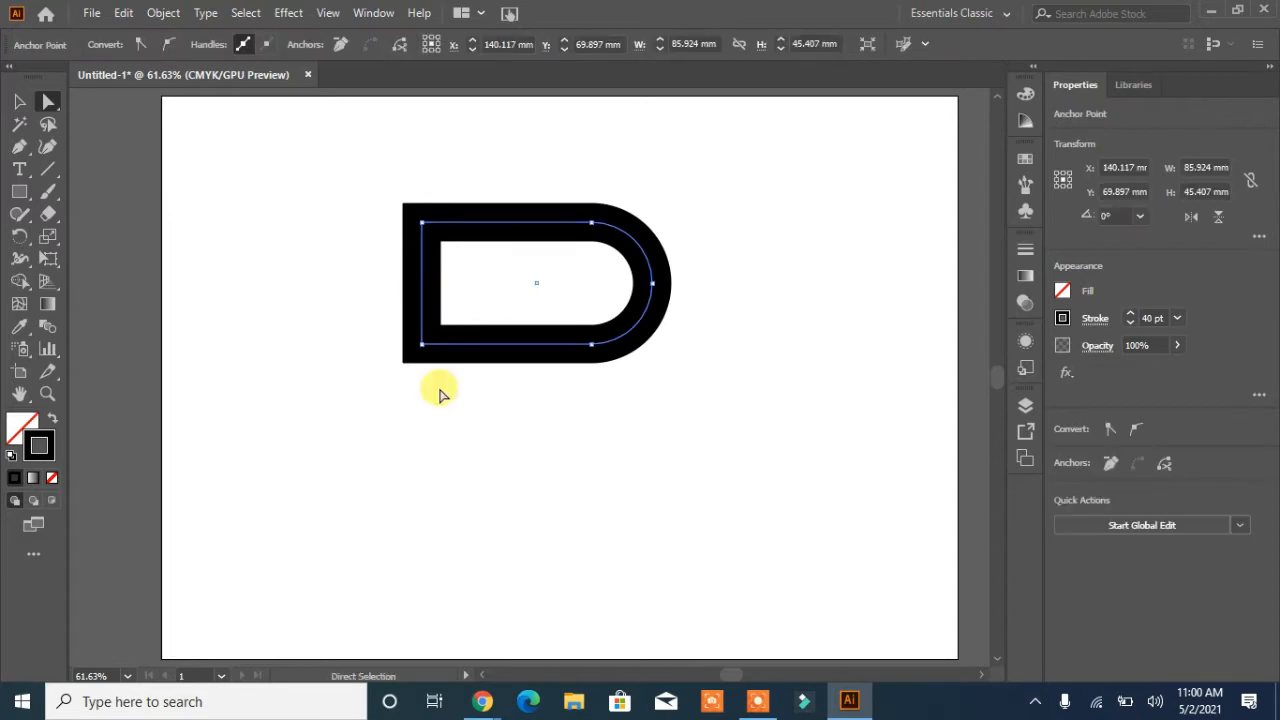
key("Delete")
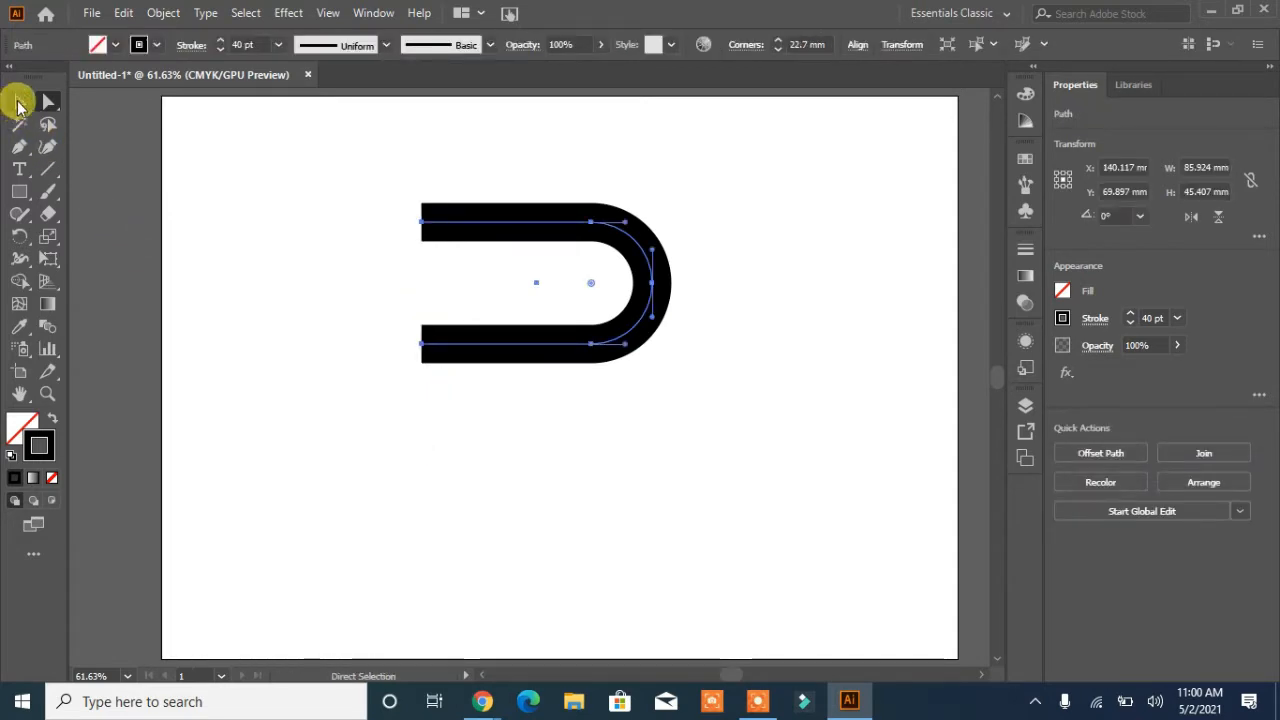
- Extend the open path from its upper-left end with a straight diagonal R leg down to about X 180 mm, Y 149 mm
left_click(19, 146)
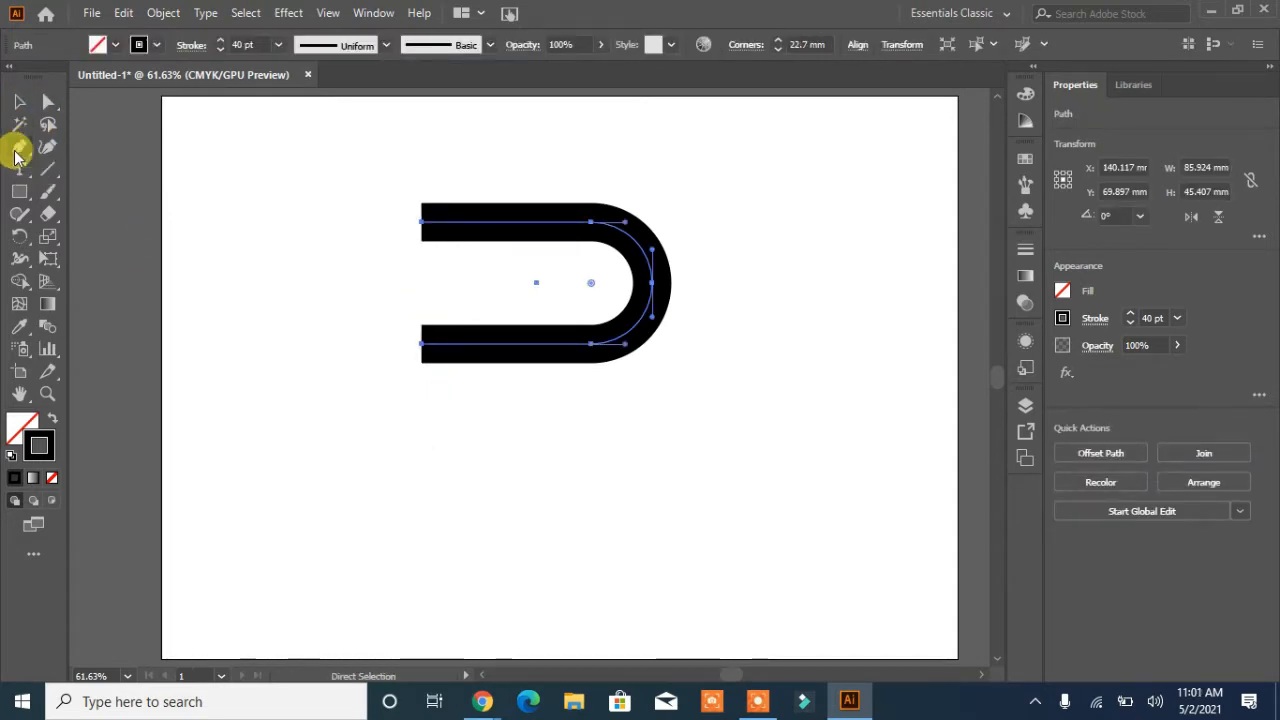
left_click(421, 223)
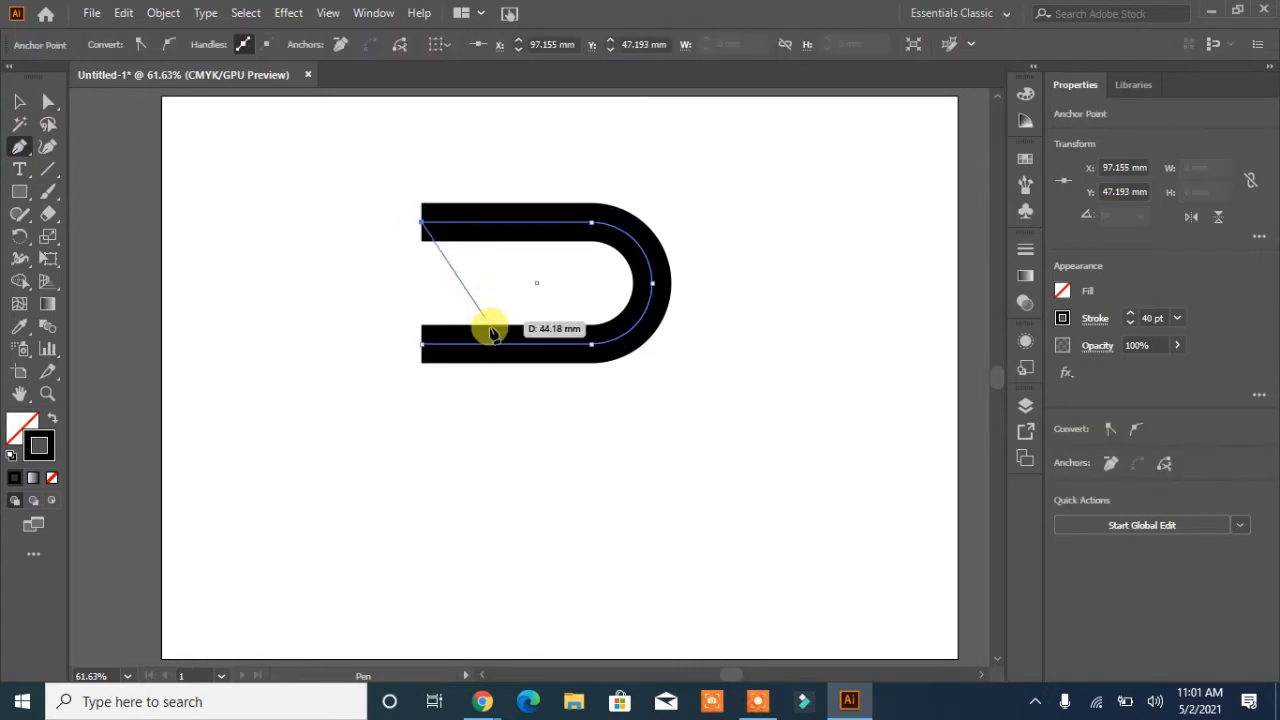
left_click(645, 499)
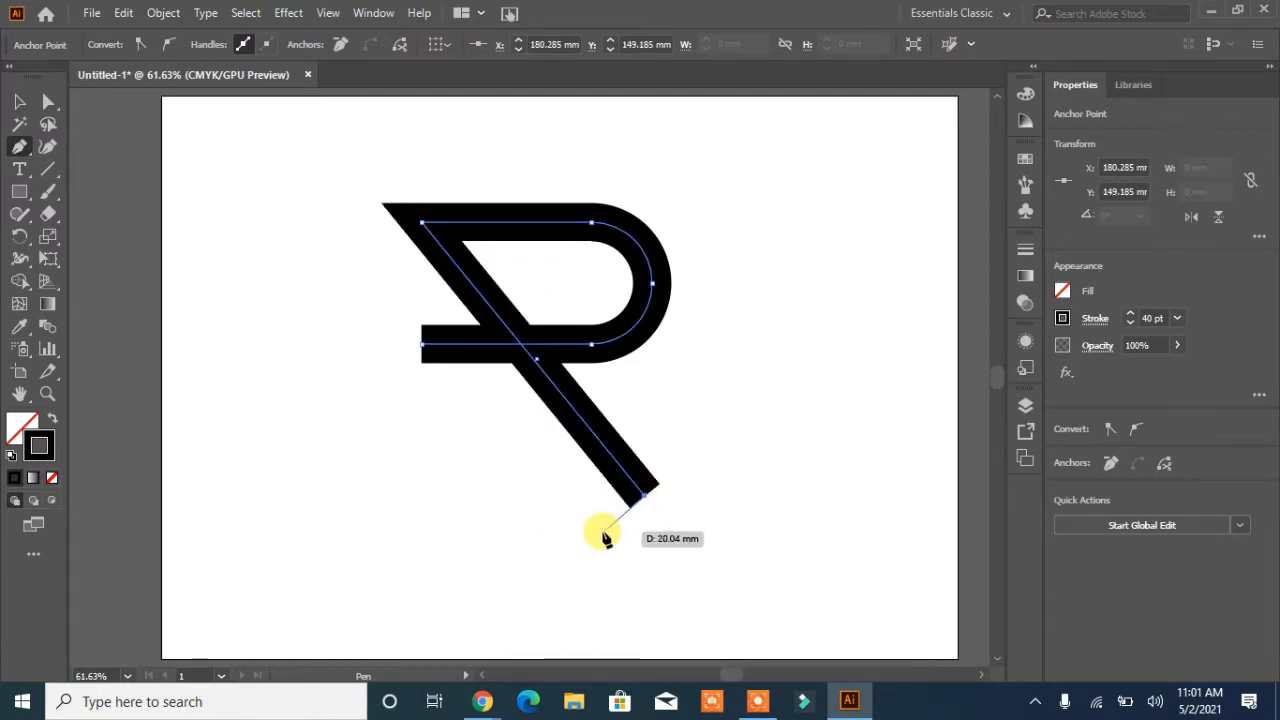
left_click(685, 548)
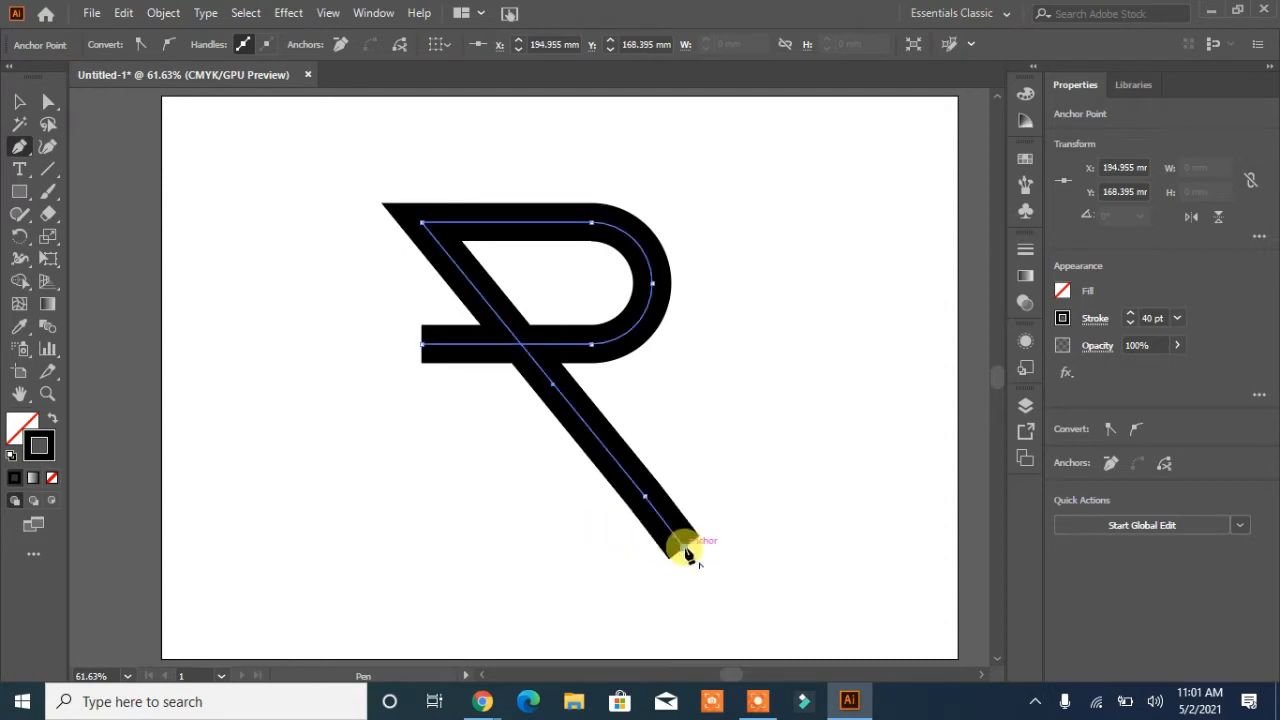
key("ctrl+z")
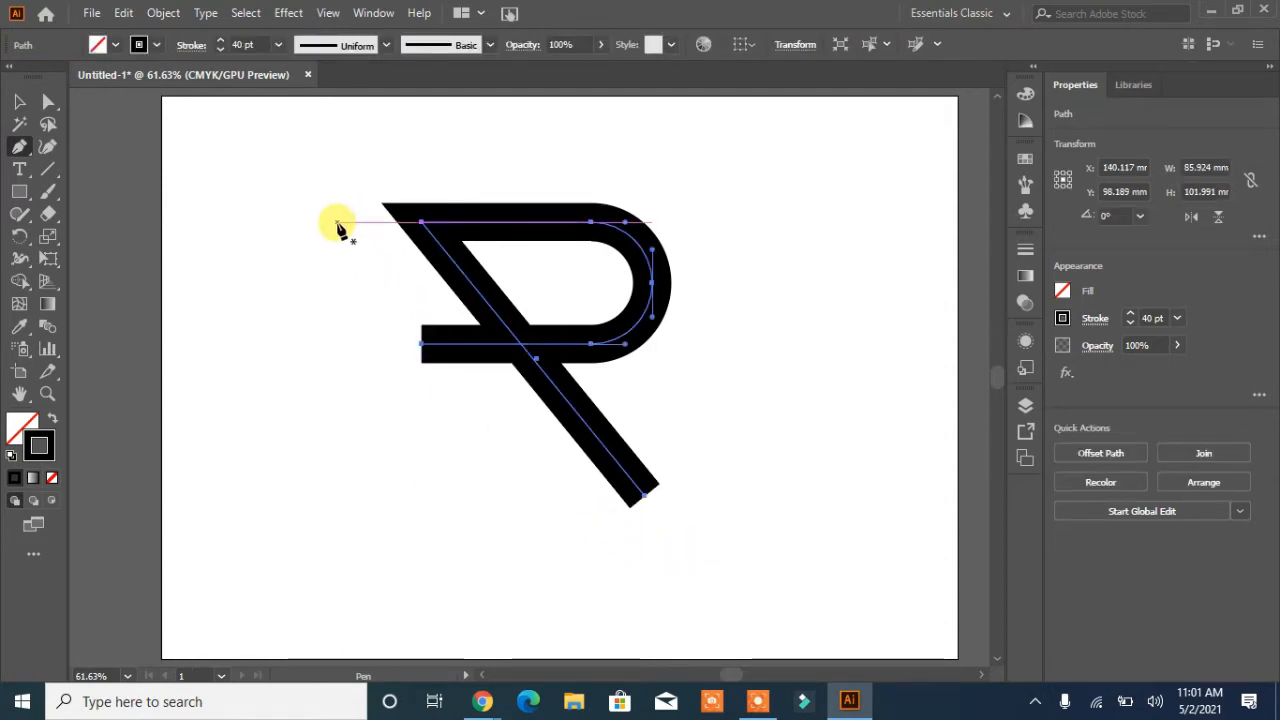
- Draw a separate diagonal line left of the R, parallel to its leg, from about X 63, Y 47 mm to X 146, Y 151 mm
left_click(328, 221)
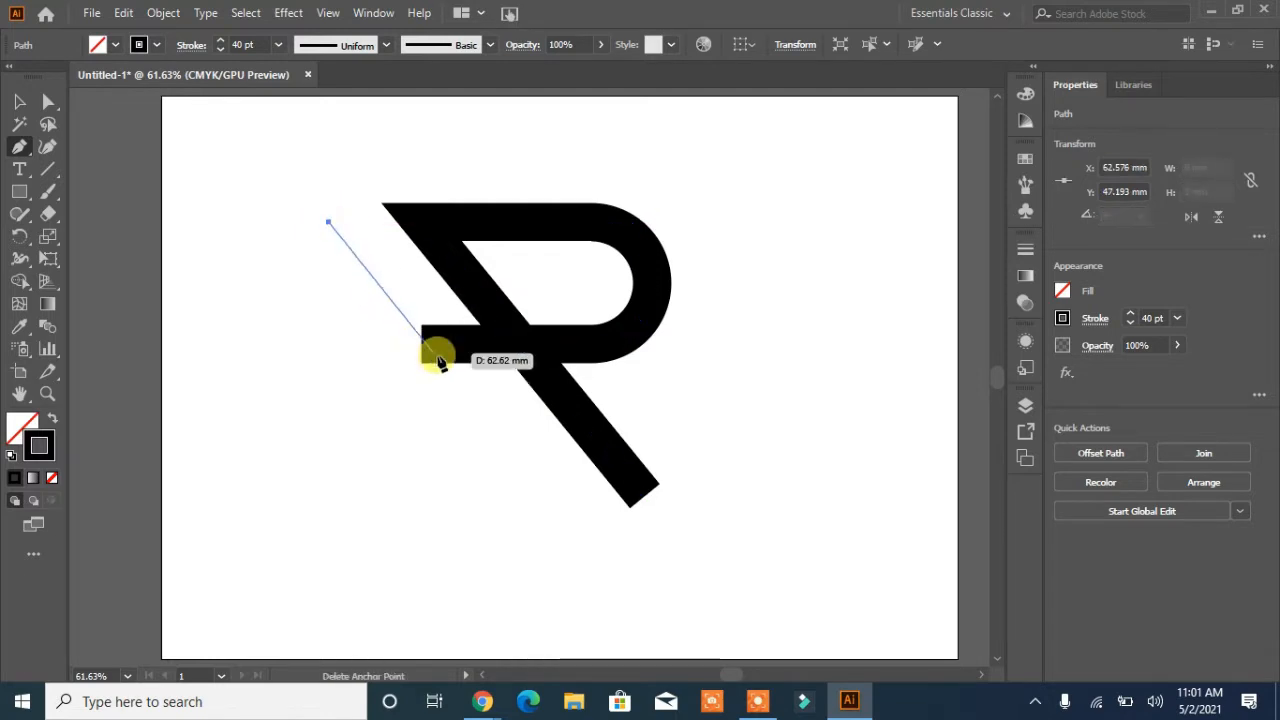
left_click(555, 506)
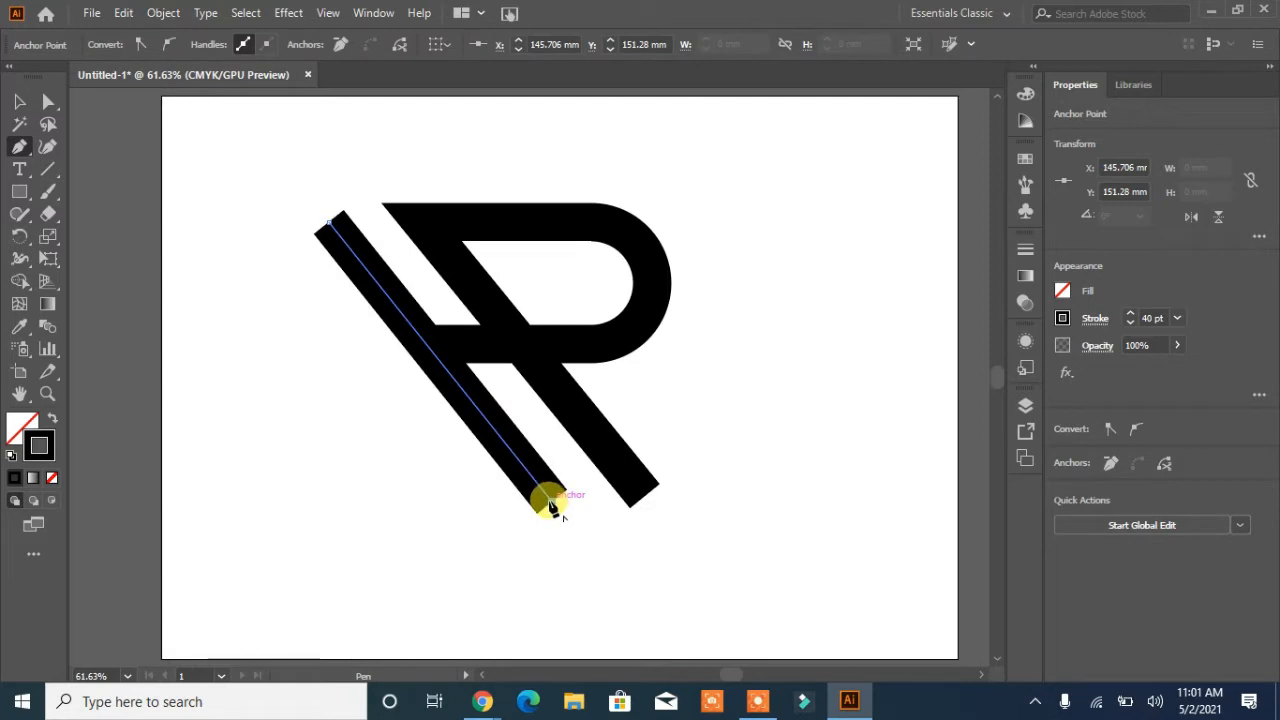
left_click_drag(553, 506, 560, 540)
left_click(559, 533)
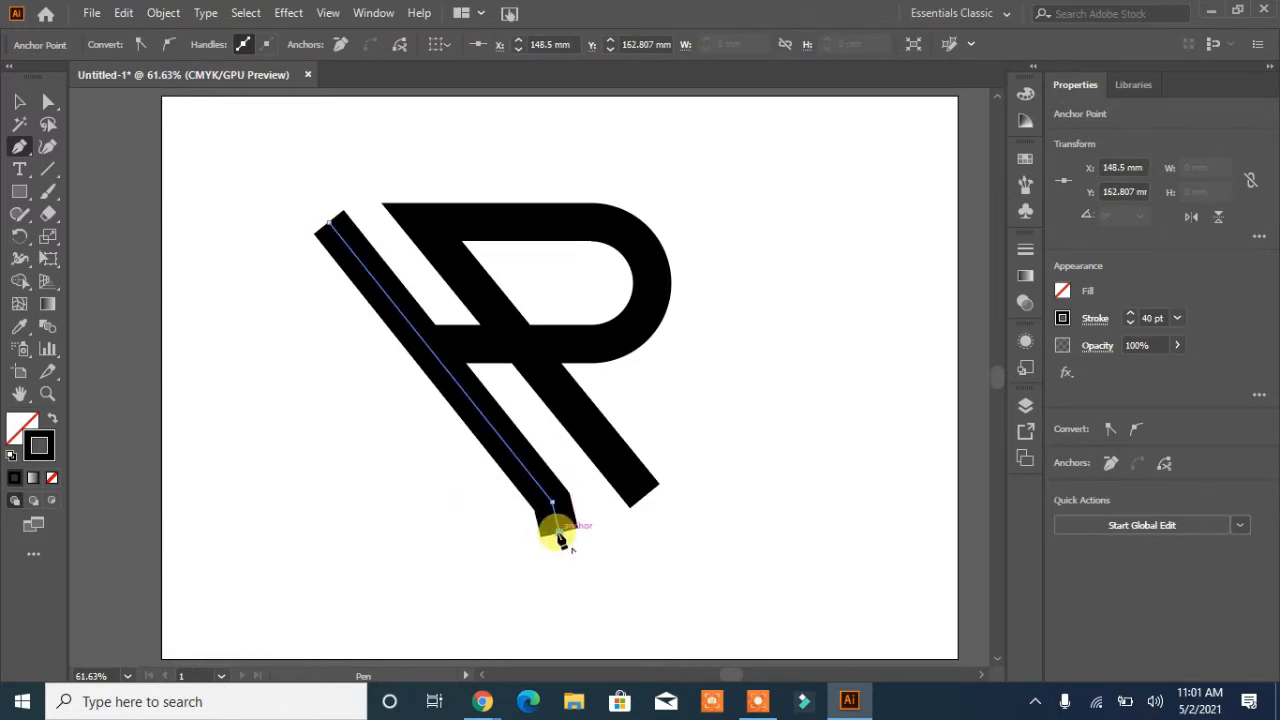
key("ctrl+z")
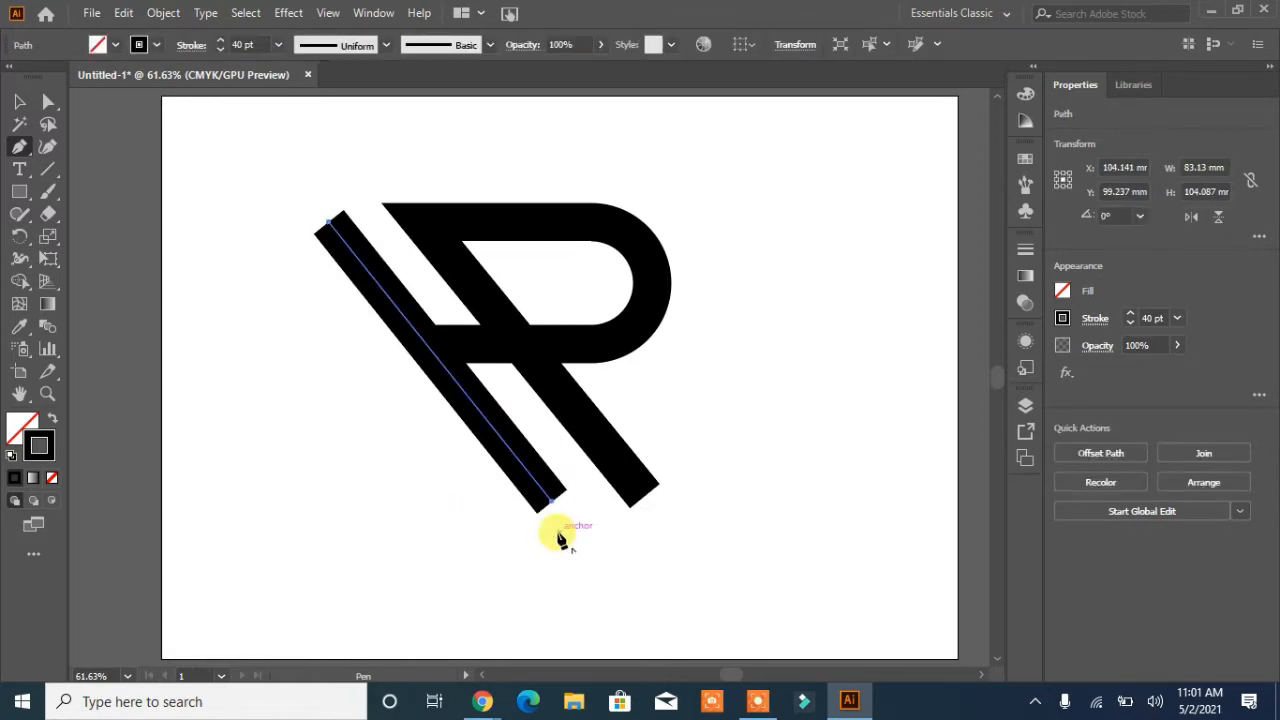
- Continue the new line from its top end down to about X 13 mm, Y 151 mm, forming the A's left leg
left_click(330, 228)
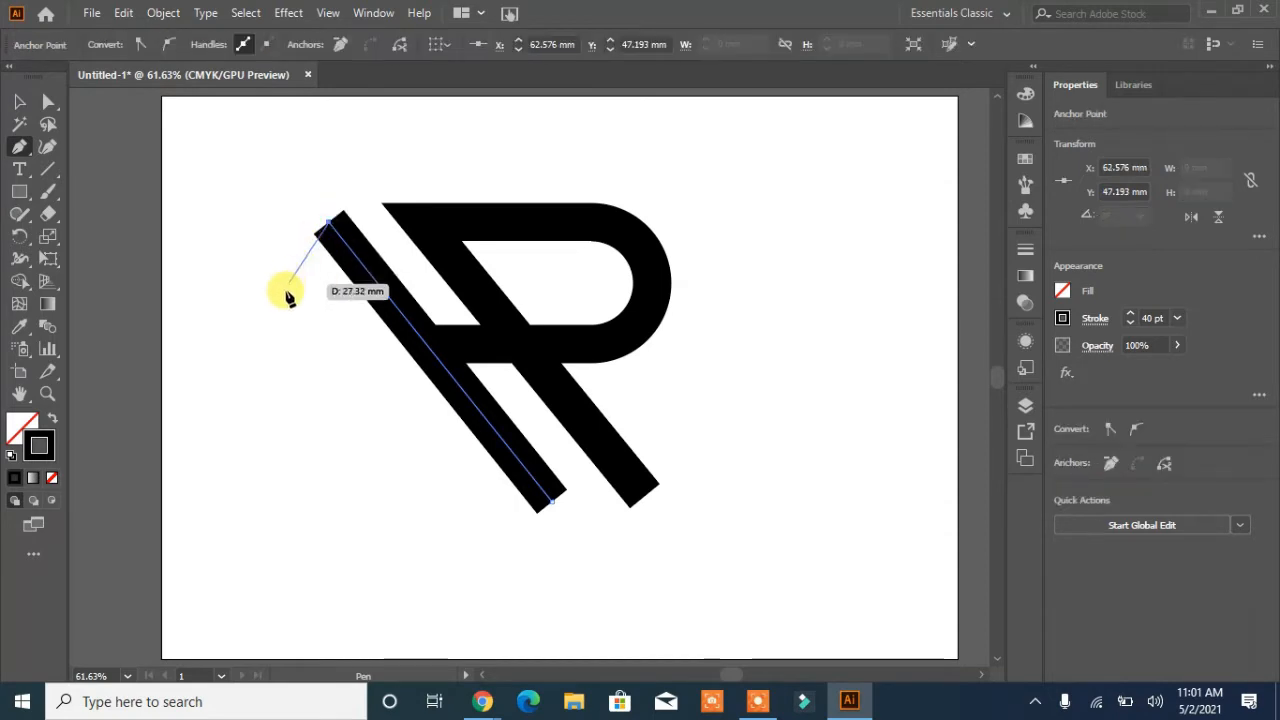
left_click(199, 506)
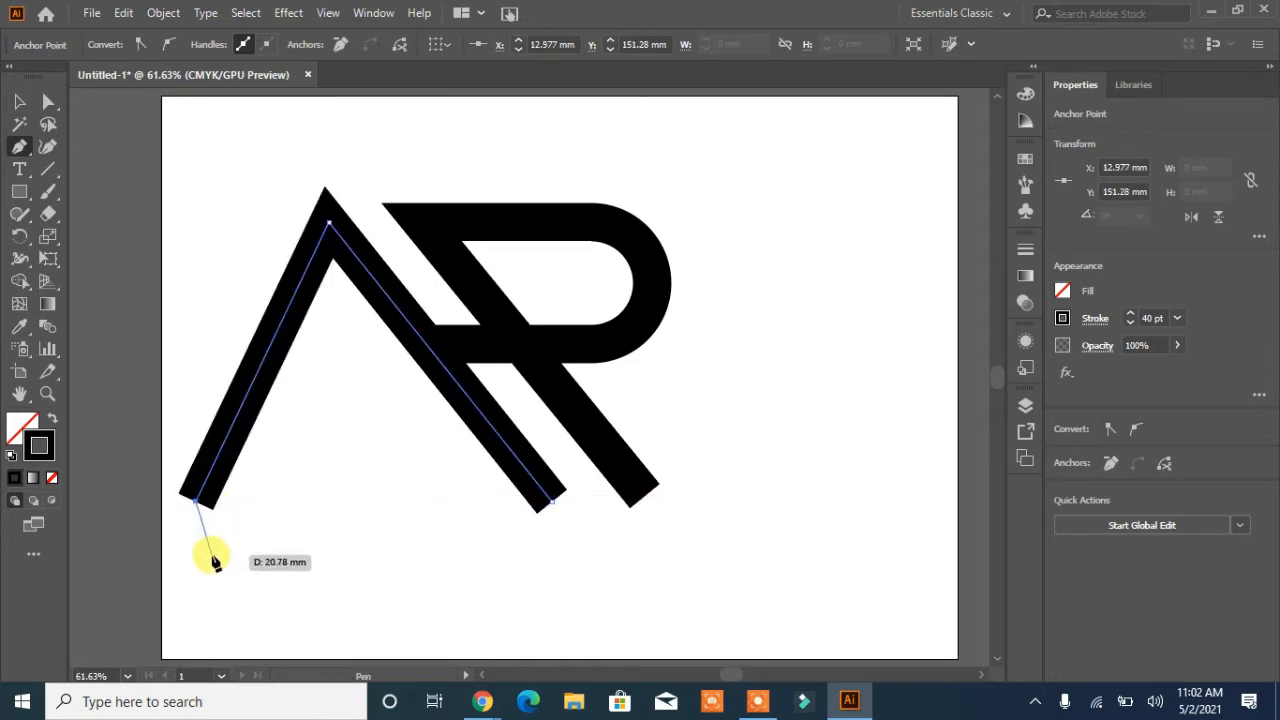
key("Escape")
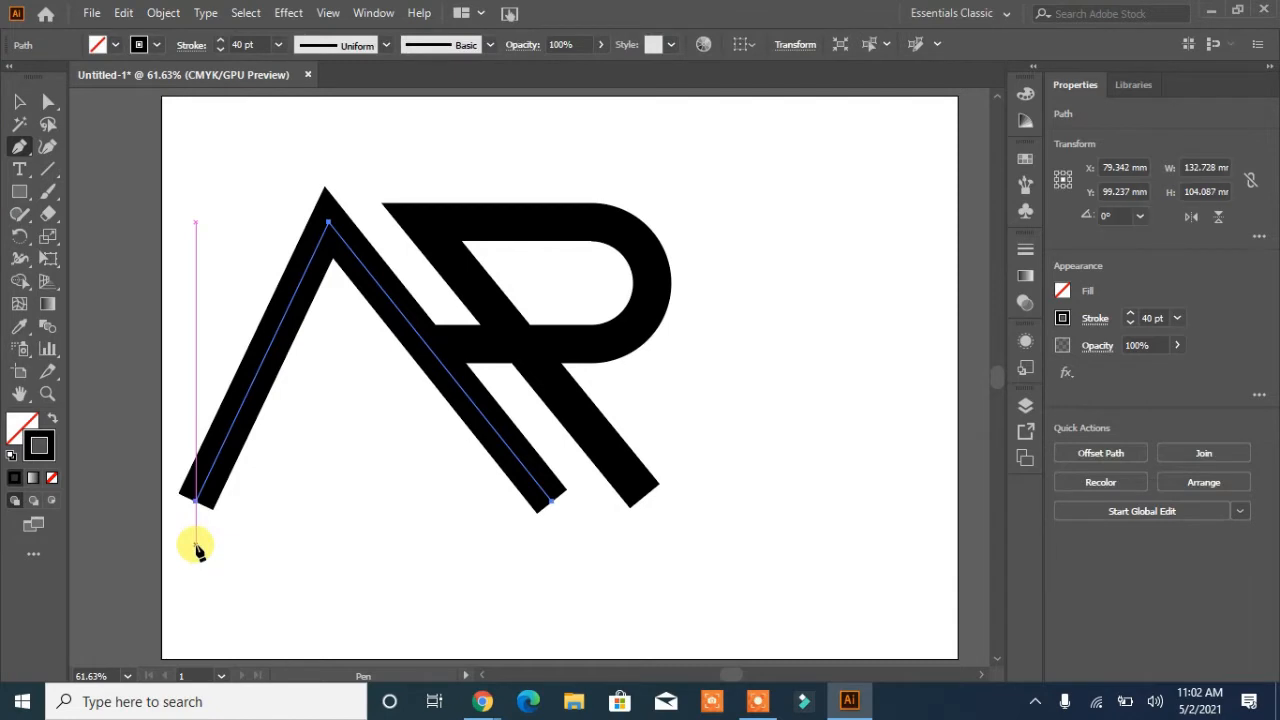
- Move the A's left foot inward and nudge its right foot, narrowing the A's path to about 113 mm
left_click(22, 104)
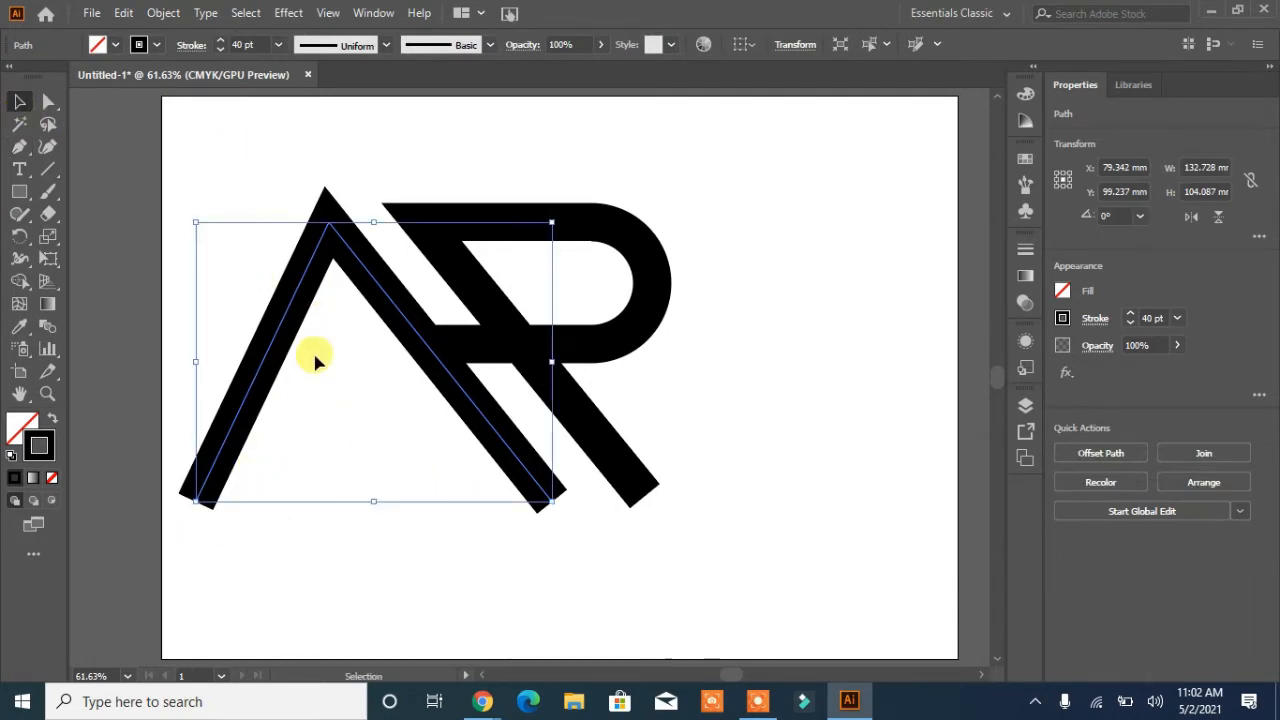
left_click(451, 566)
left_click(256, 392)
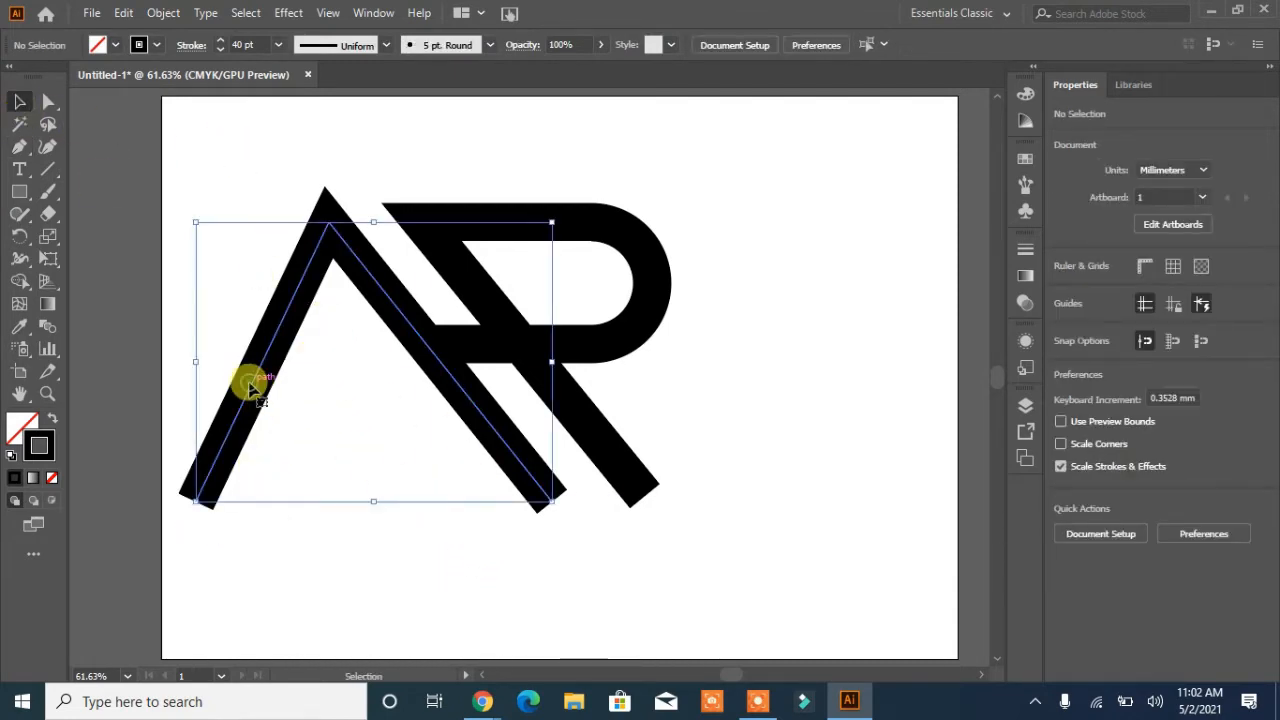
left_click(48, 102)
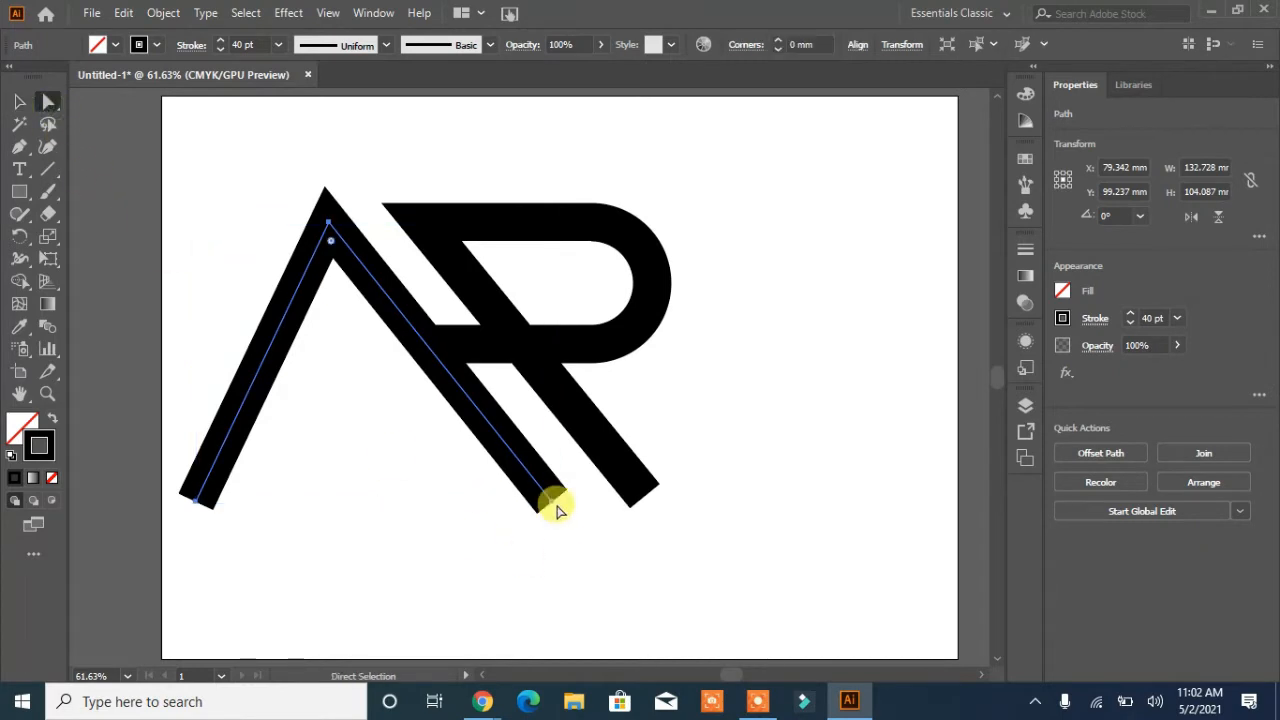
mouse_move(543, 500)
left_mouse_down()
mouse_move(517, 508)
mouse_move(545, 512)
left_mouse_up()
left_click_drag(196, 499, 240, 508)
- Extend the R's lower bar left to the A's left leg as a crossbar, ending at about X 51 mm, Y 95 mm
left_click(421, 346)
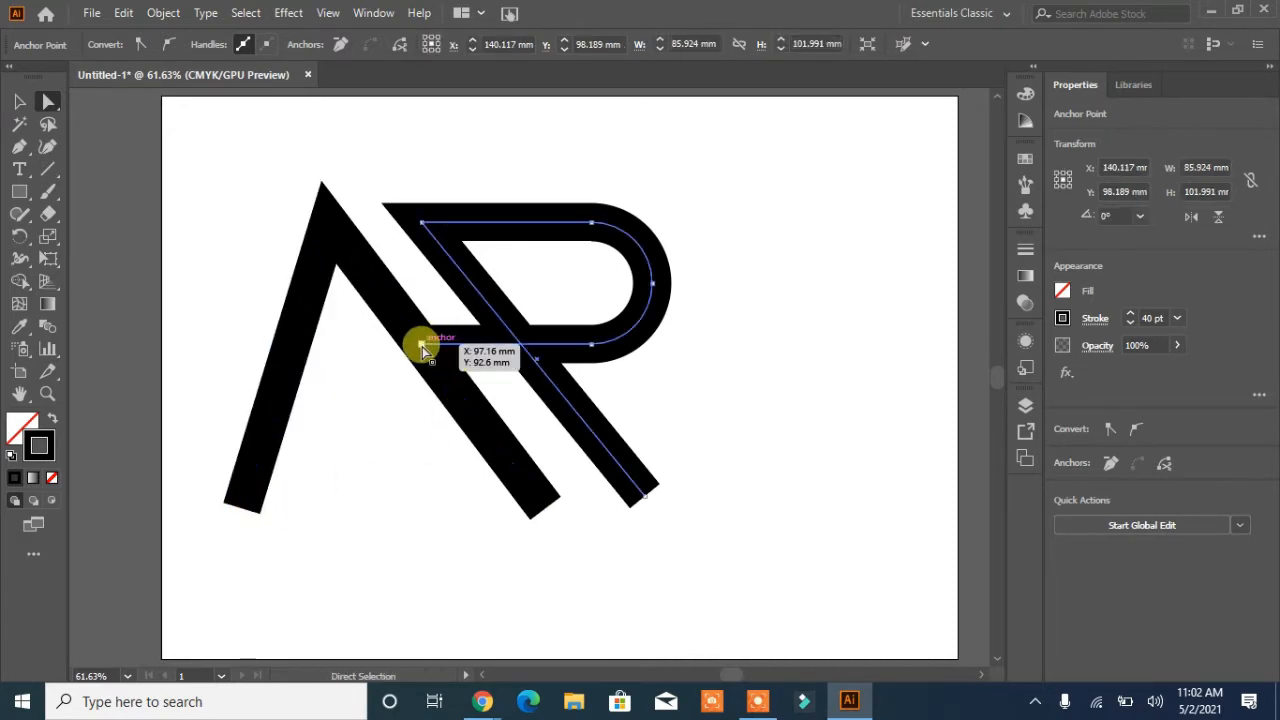
left_click_drag(424, 347, 298, 357)
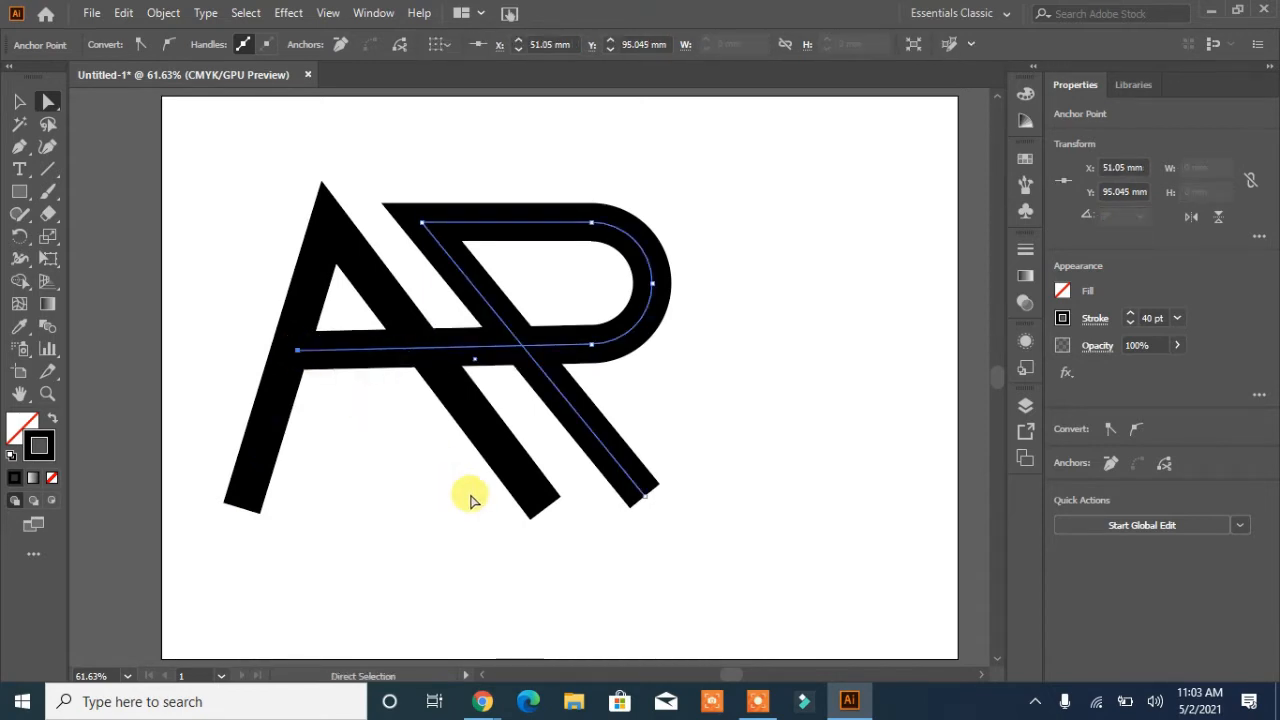
left_click(330, 502)
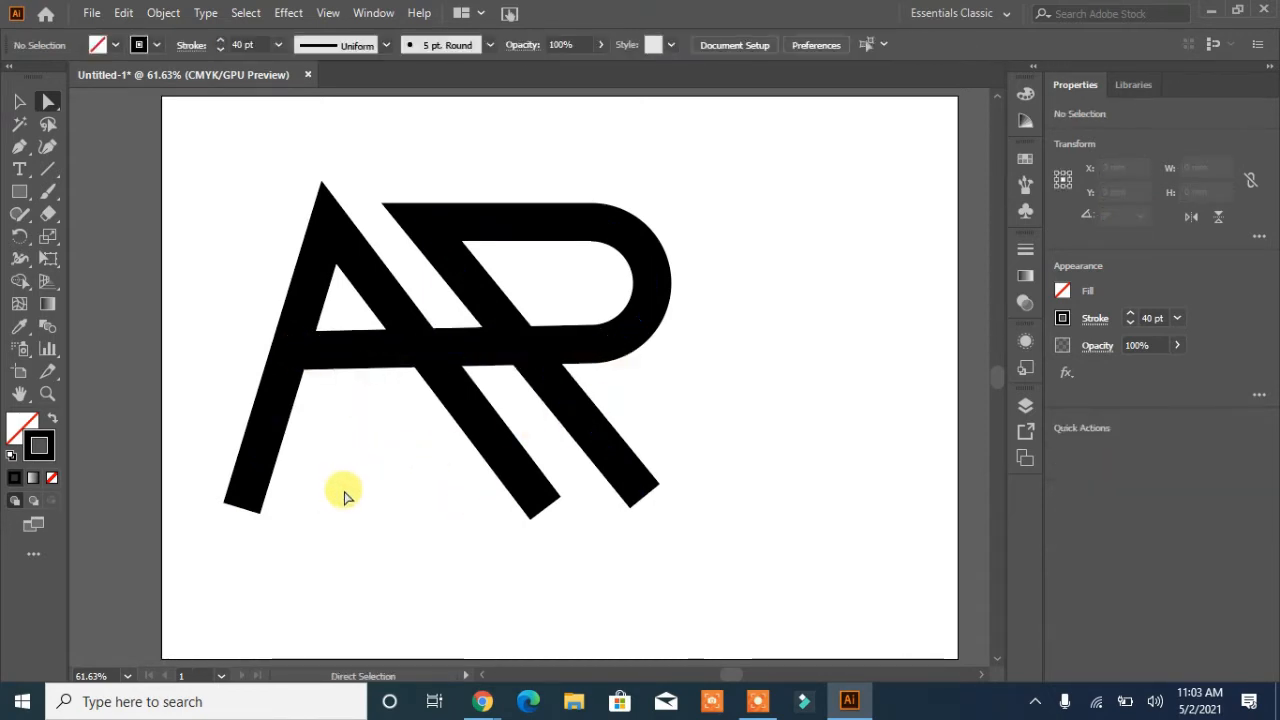
- Move the A's apex to about X 75, Y 47 mm and its right foot to about X 163, Y 159 mm, closer to the R
left_click(537, 500)
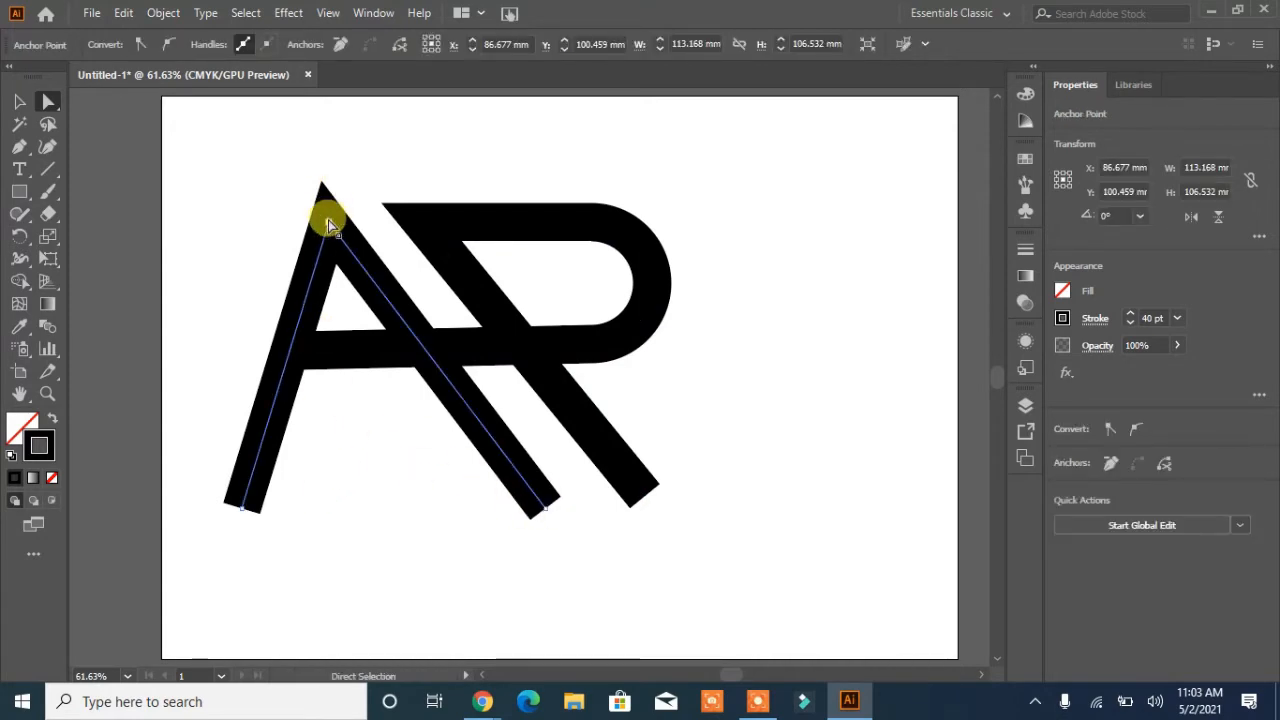
left_click_drag(328, 218, 365, 229)
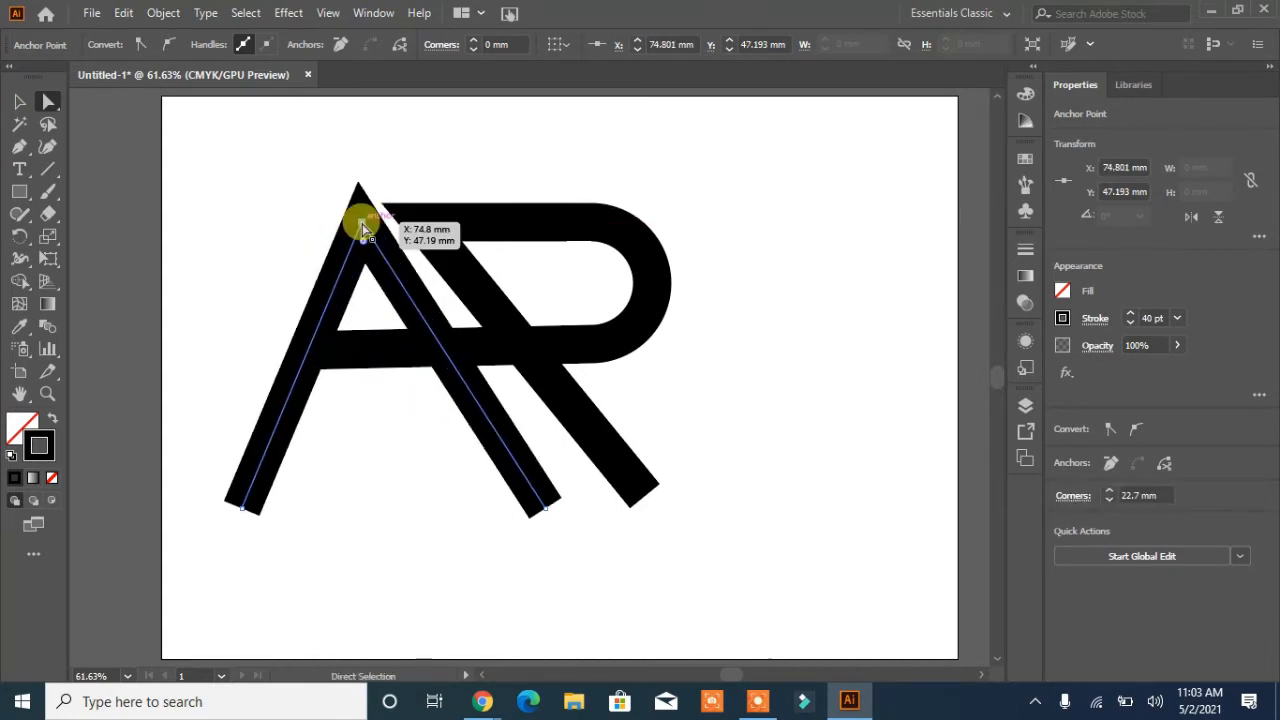
left_click_drag(546, 510, 600, 516)
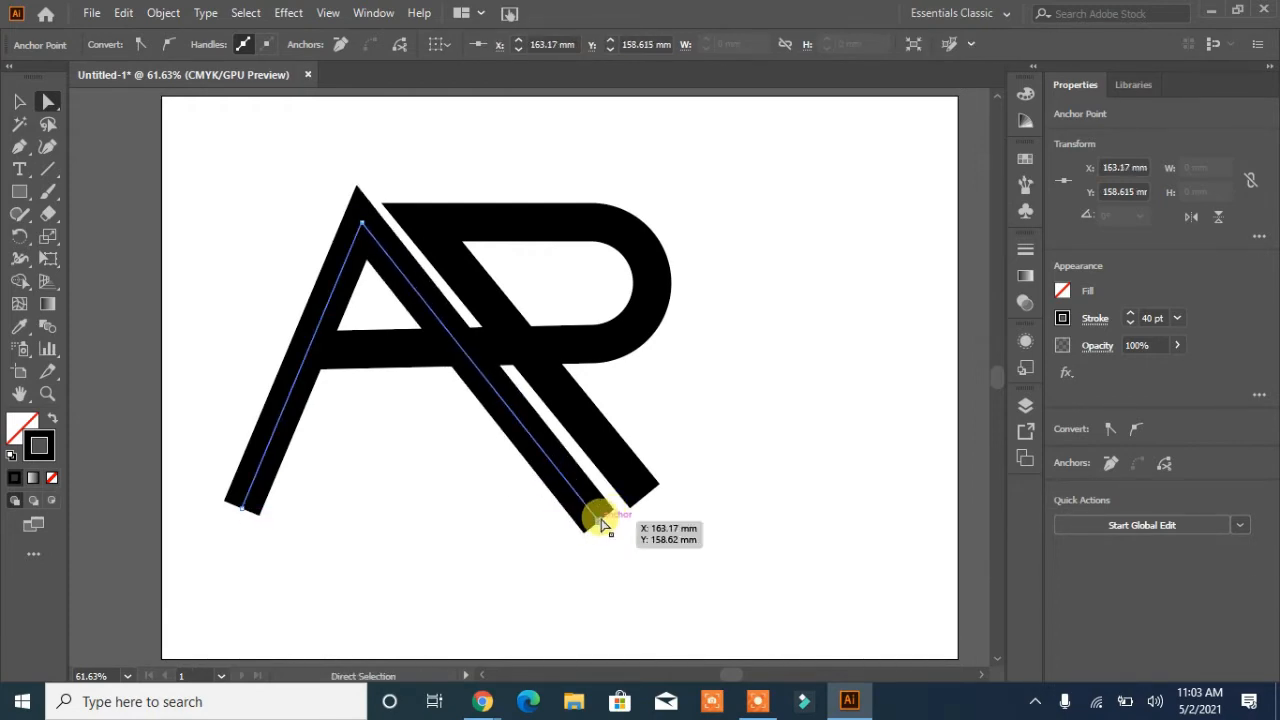
left_click(443, 552)
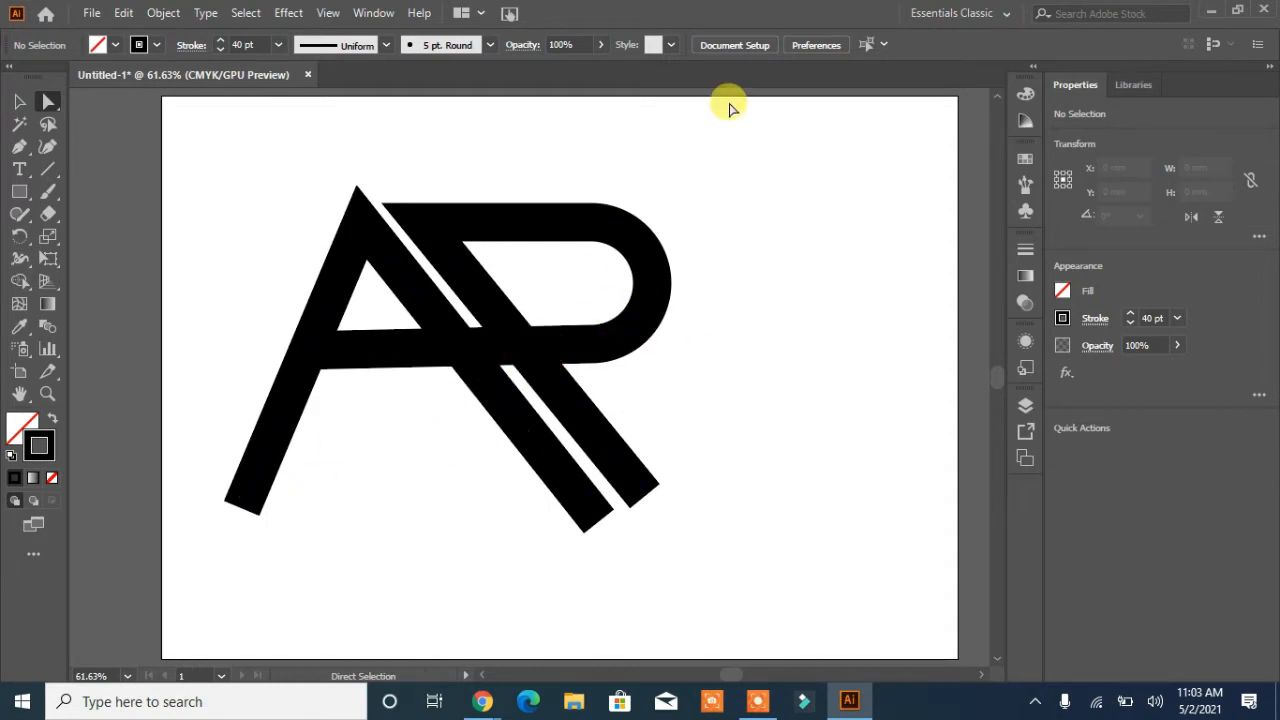
- Select both letter paths, expand their strokes into filled shapes, and deselect them
left_click_drag(697, 177, 189, 466)
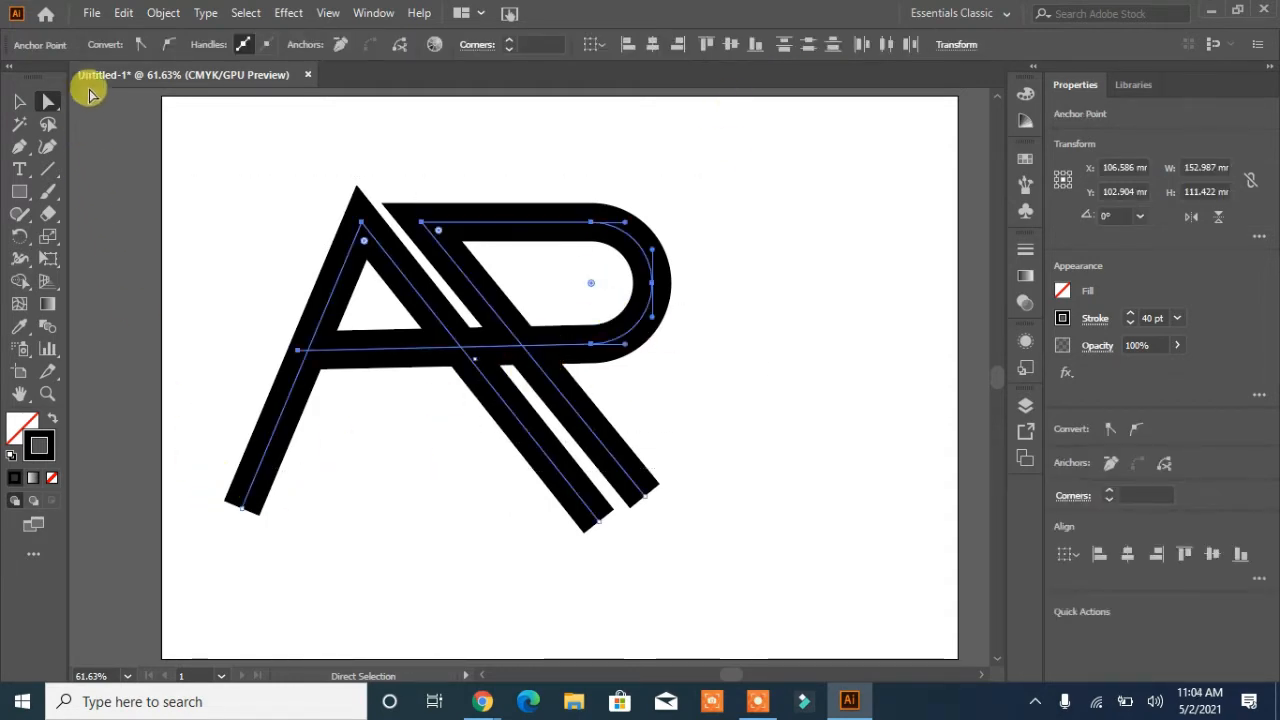
left_click(163, 13)
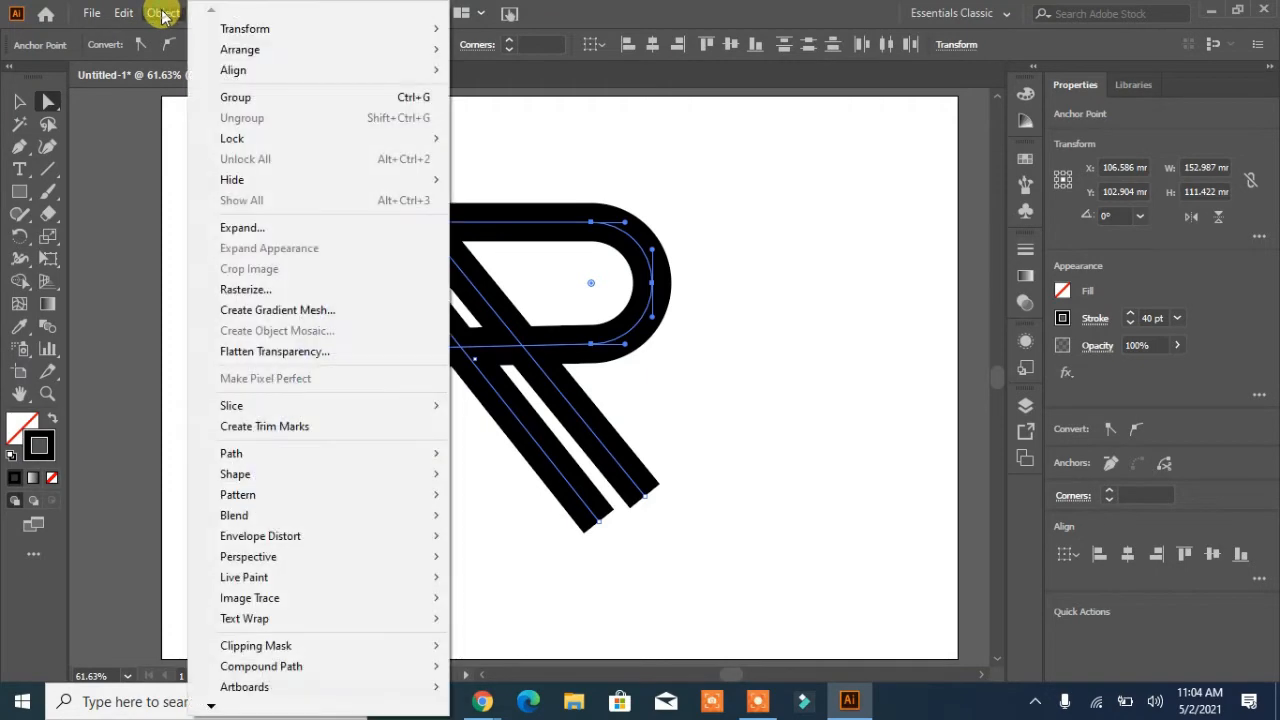
left_click(247, 229)
left_click(596, 457)
left_click(788, 438)
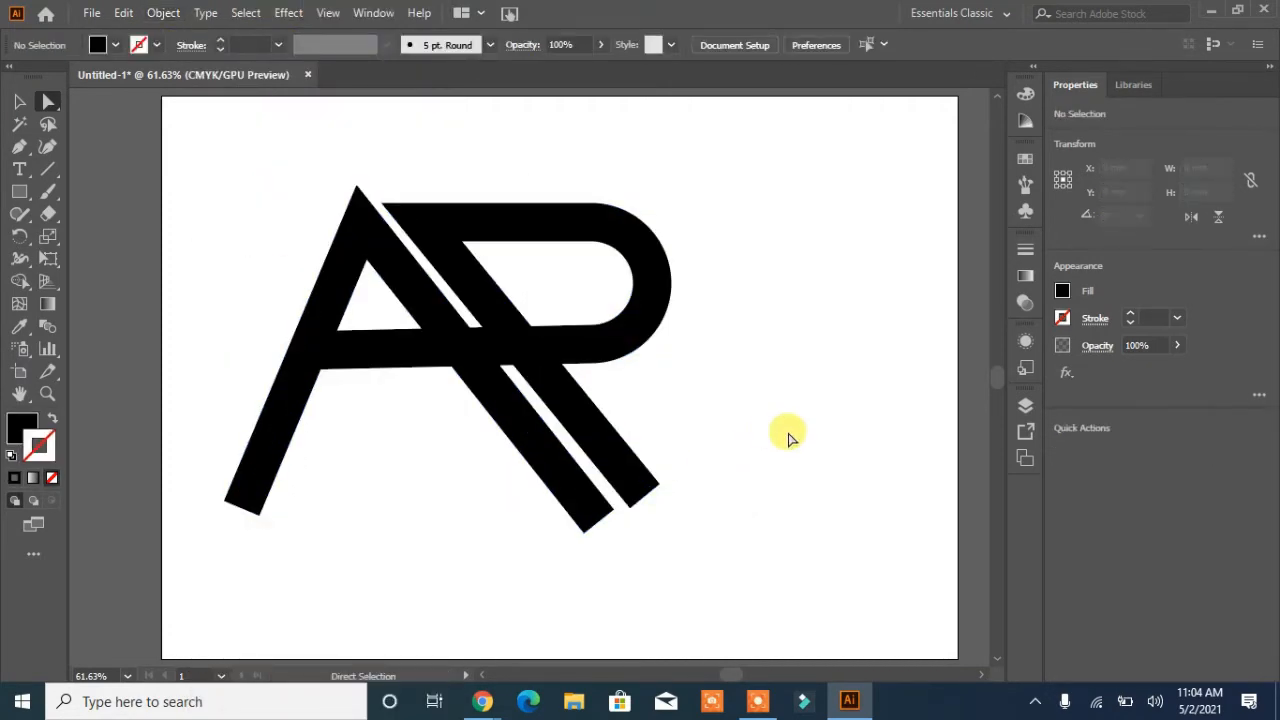
- Draw a rectangle about 194 mm by 36 mm over the letters' feet and merge it with the covered leg ends using Shape Builder
left_click(20, 191)
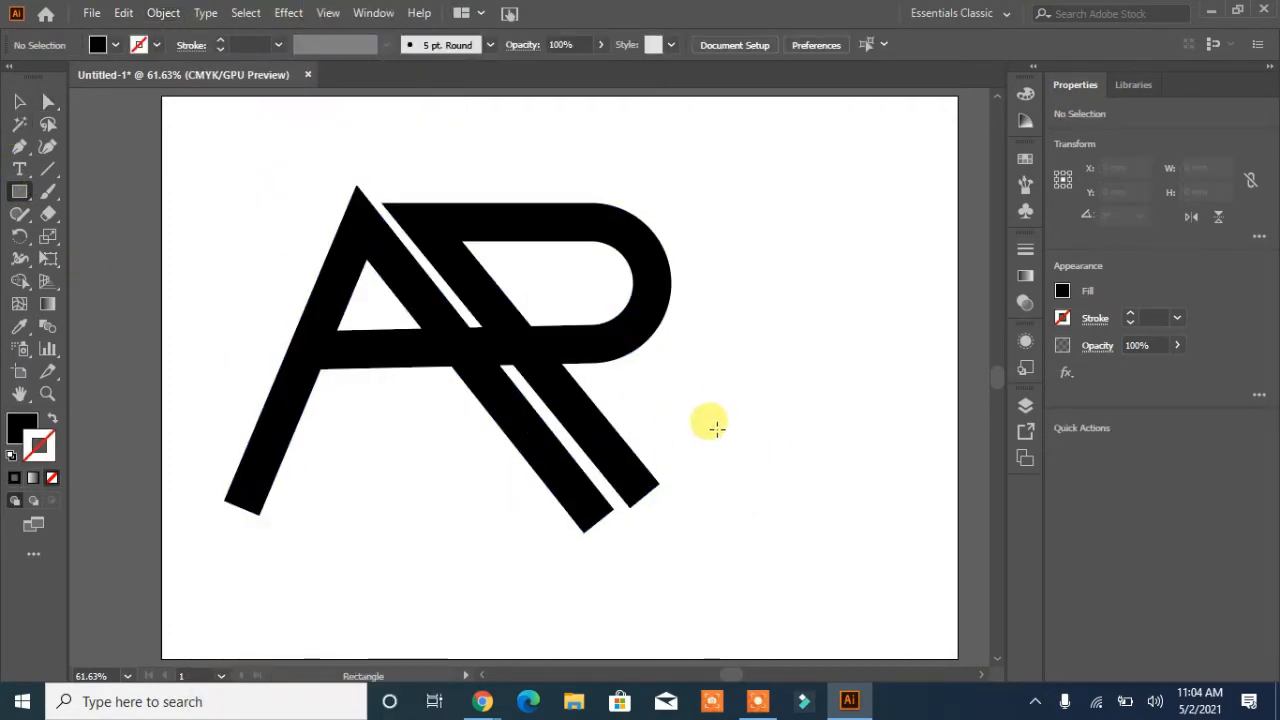
left_click_drag(719, 432, 197, 526)
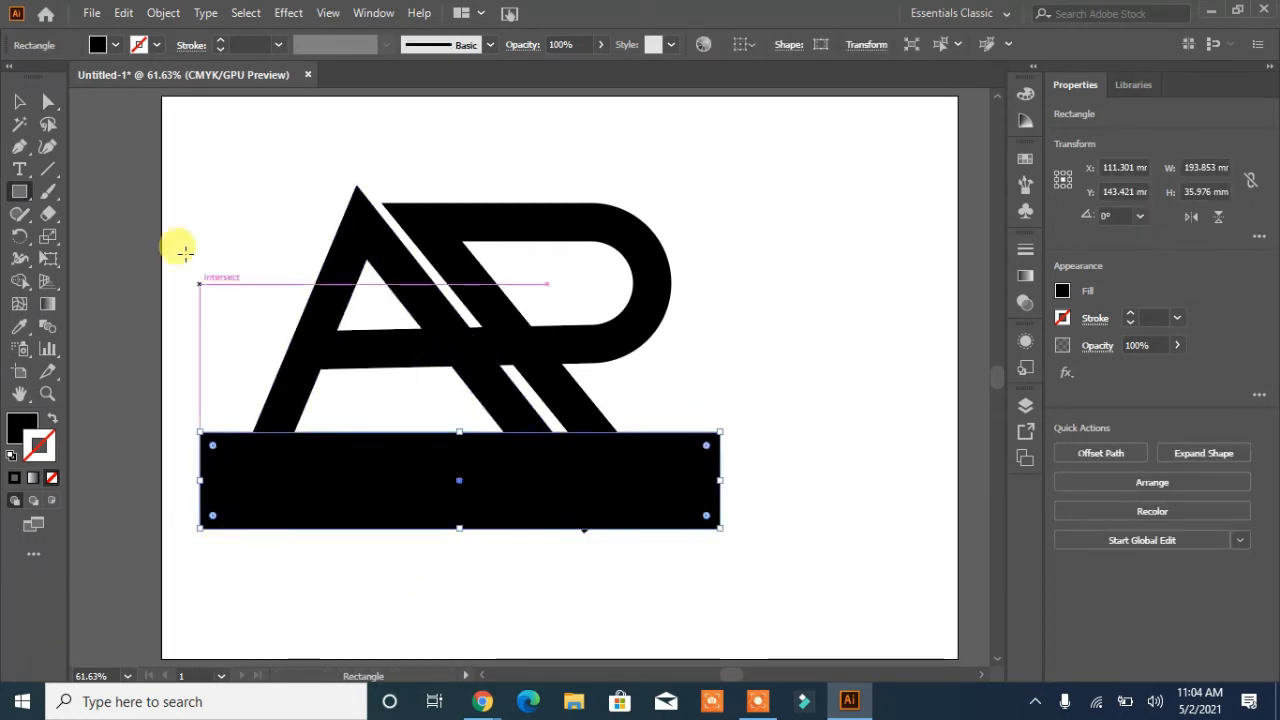
left_click(20, 101)
left_click_drag(722, 218, 372, 579)
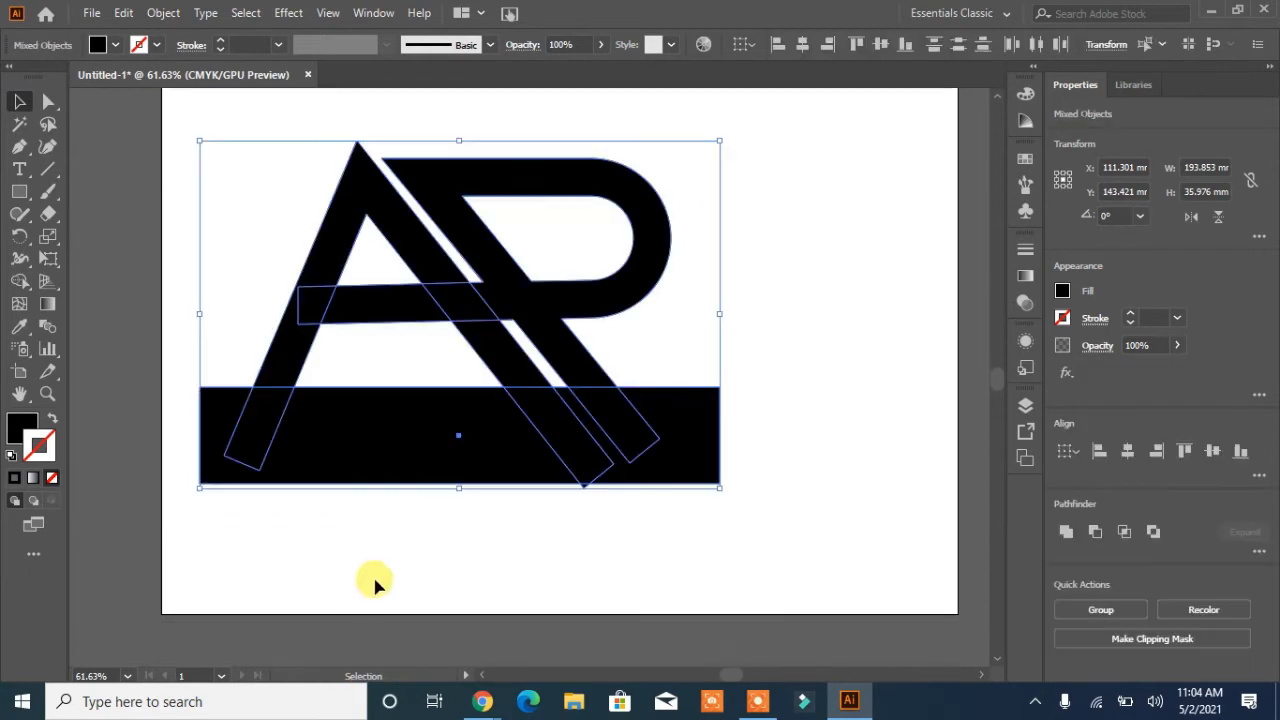
left_click(20, 281)
left_click_drag(214, 414, 623, 434)
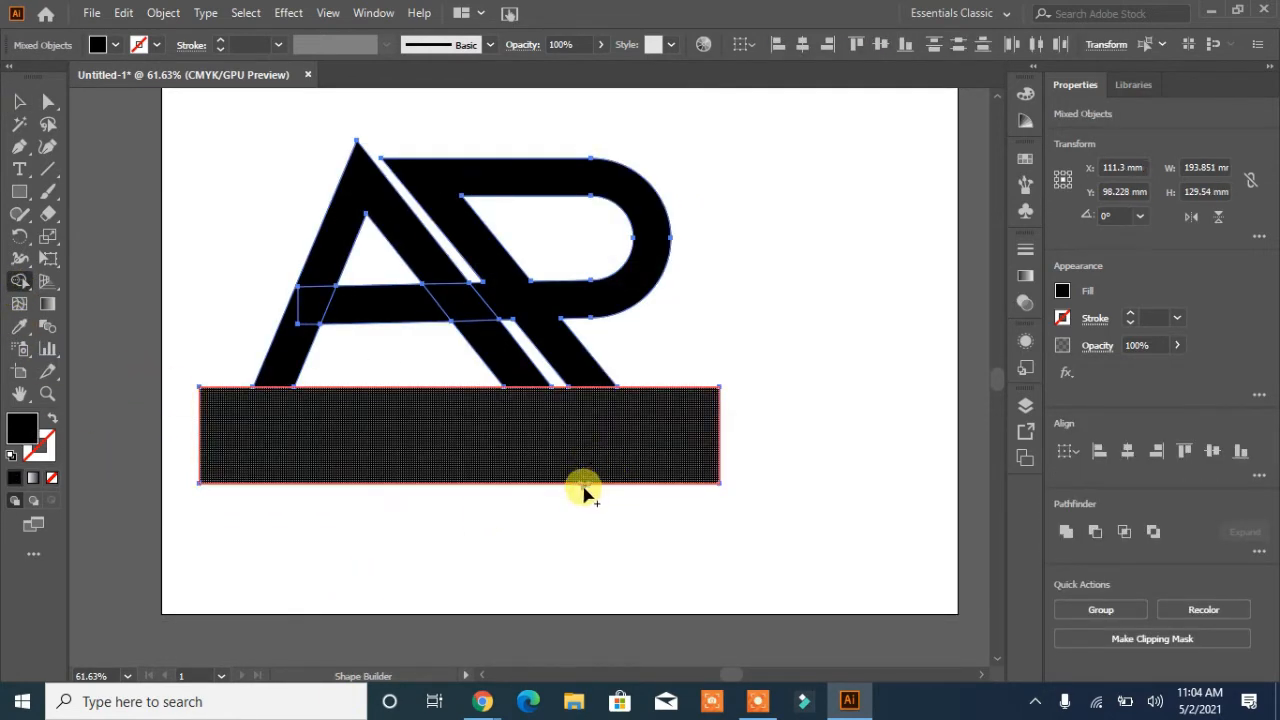
- Move the merged block from the letters' feet up over the A's apex, centred at about X 131, Y 23 mm
left_click(19, 101)
left_click(126, 234)
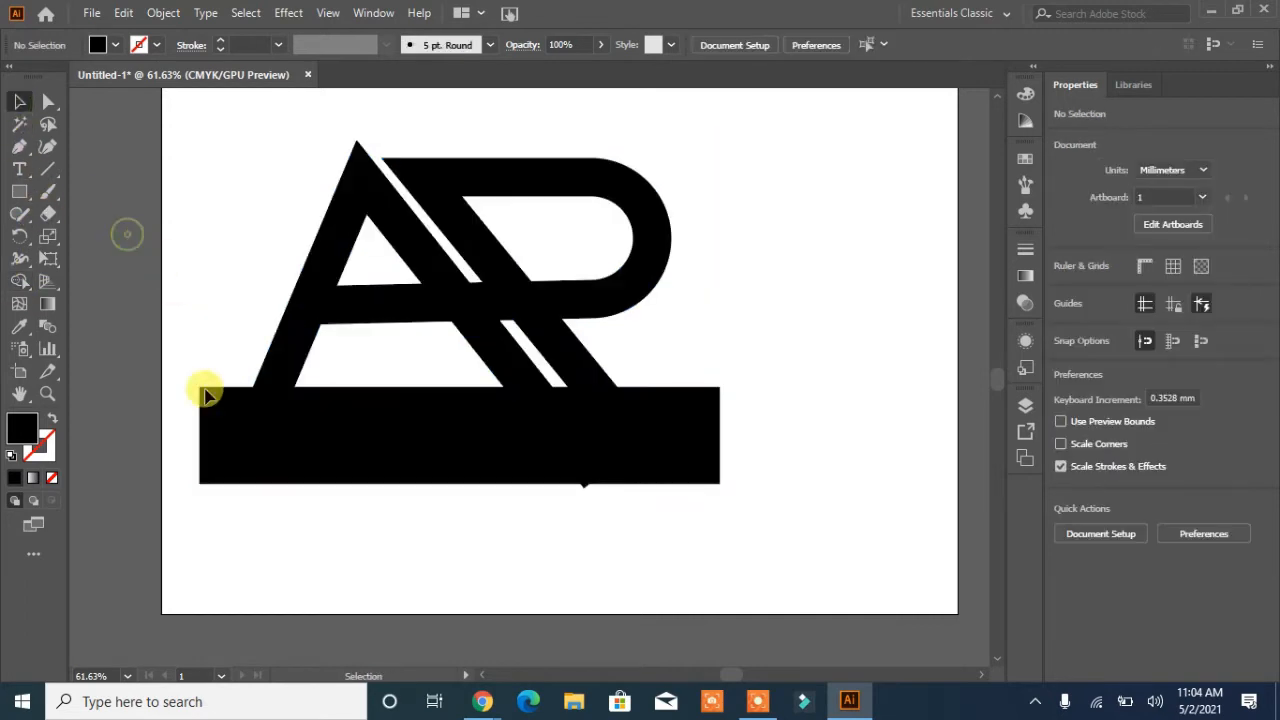
left_click_drag(415, 458, 491, 523)
left_click_drag(388, 508, 420, 197)
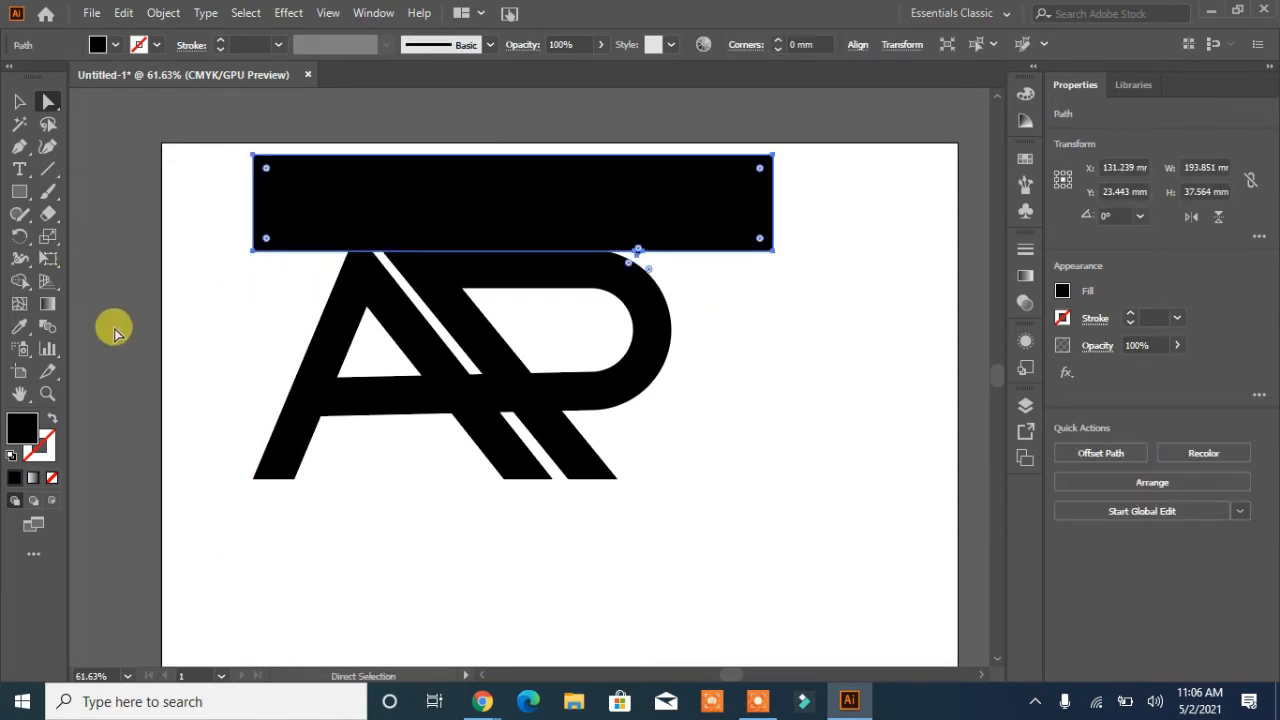
- Select the block with both letters and merge it with the covered tip of the A using Shape Builder
left_click_drag(388, 366, 216, 342)
left_click(216, 342)
left_click_drag(224, 190, 425, 426)
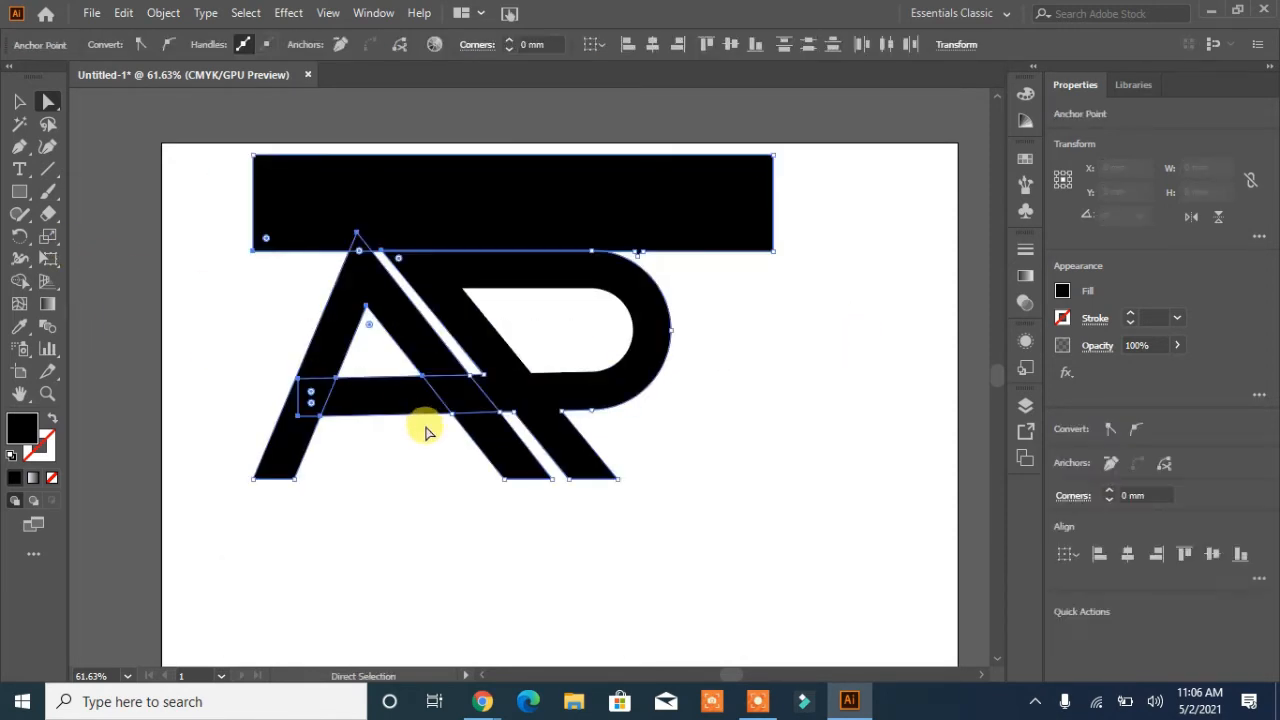
left_click(20, 280)
left_click_drag(463, 231, 358, 246)
- Move the merged block below the letters to about X 127, Y 163 mm
left_click(18, 102)
left_click(251, 309)
left_click_drag(549, 202, 540, 576)
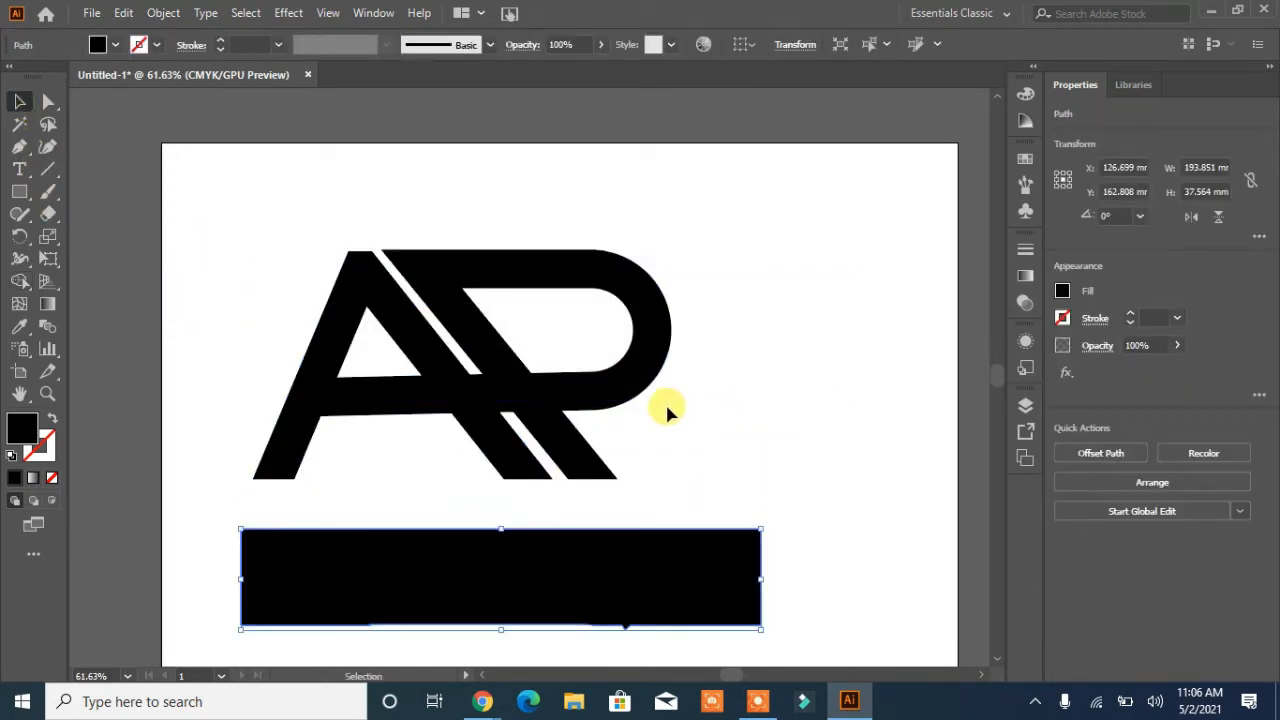
- Offset the R's path by 3.5278 mm with miter joins and a miter limit of 4
left_click(592, 400)
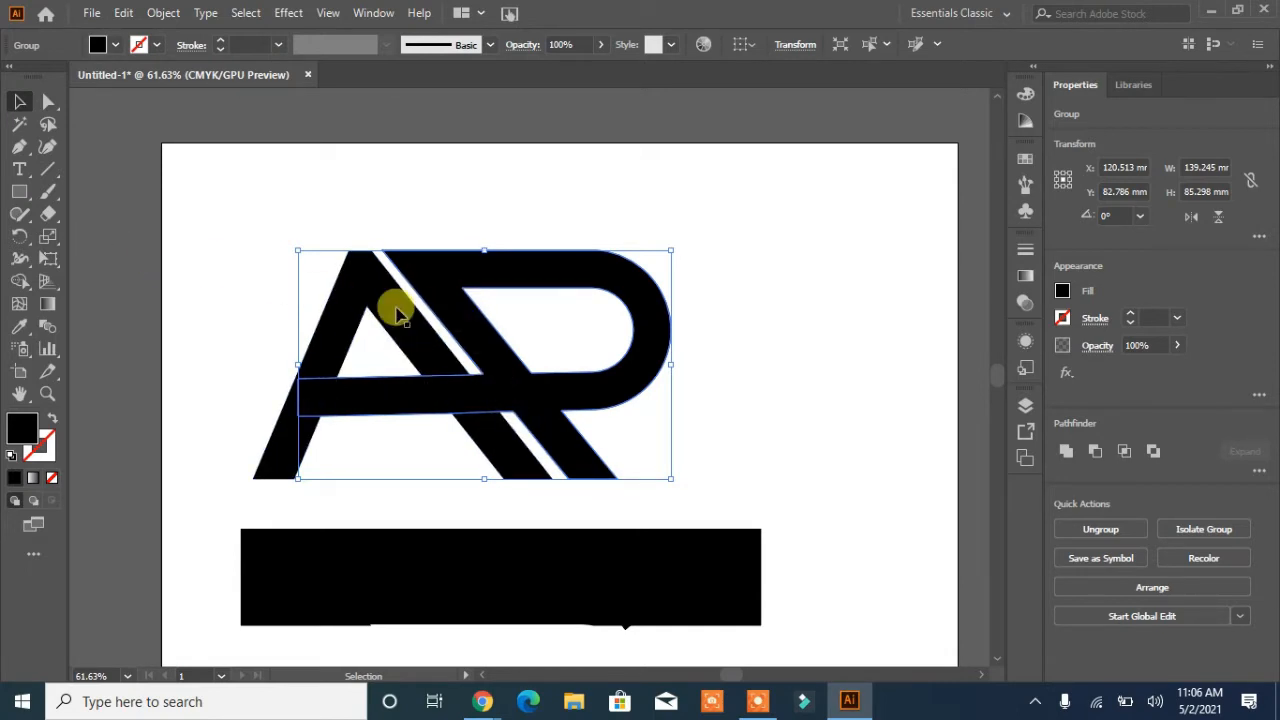
right_click(607, 283)
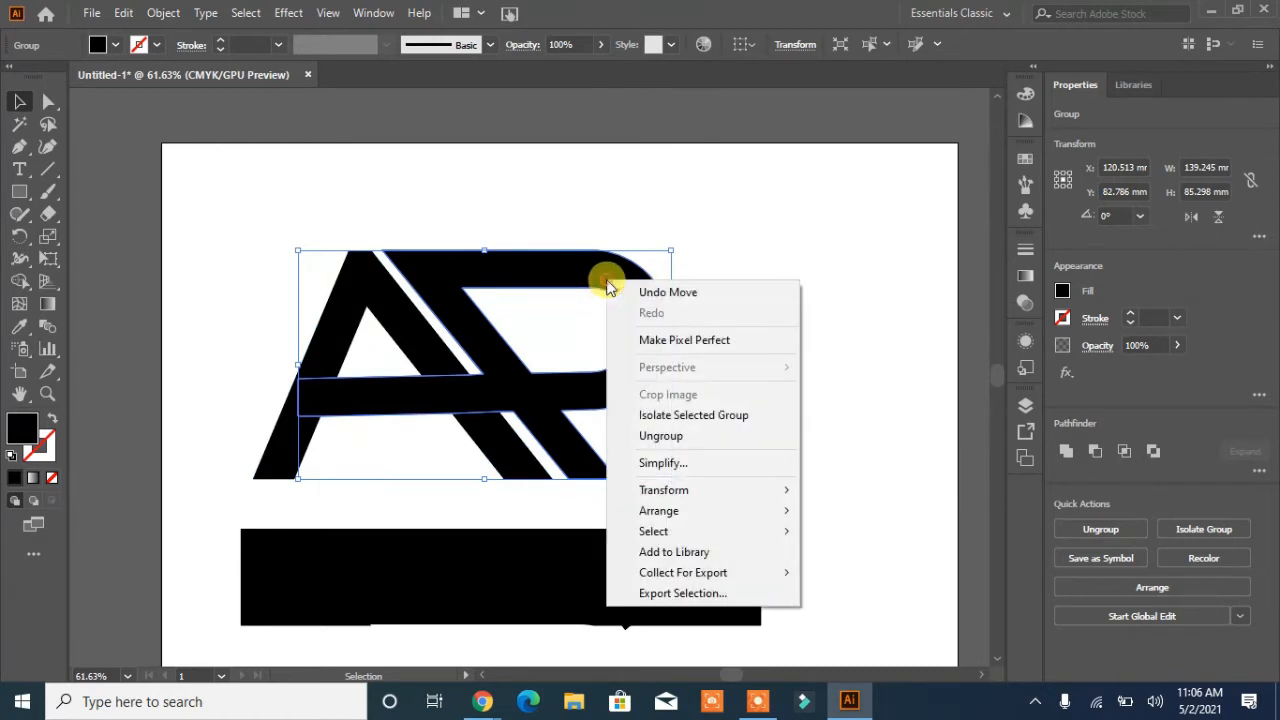
left_click(777, 237)
right_click(644, 288)
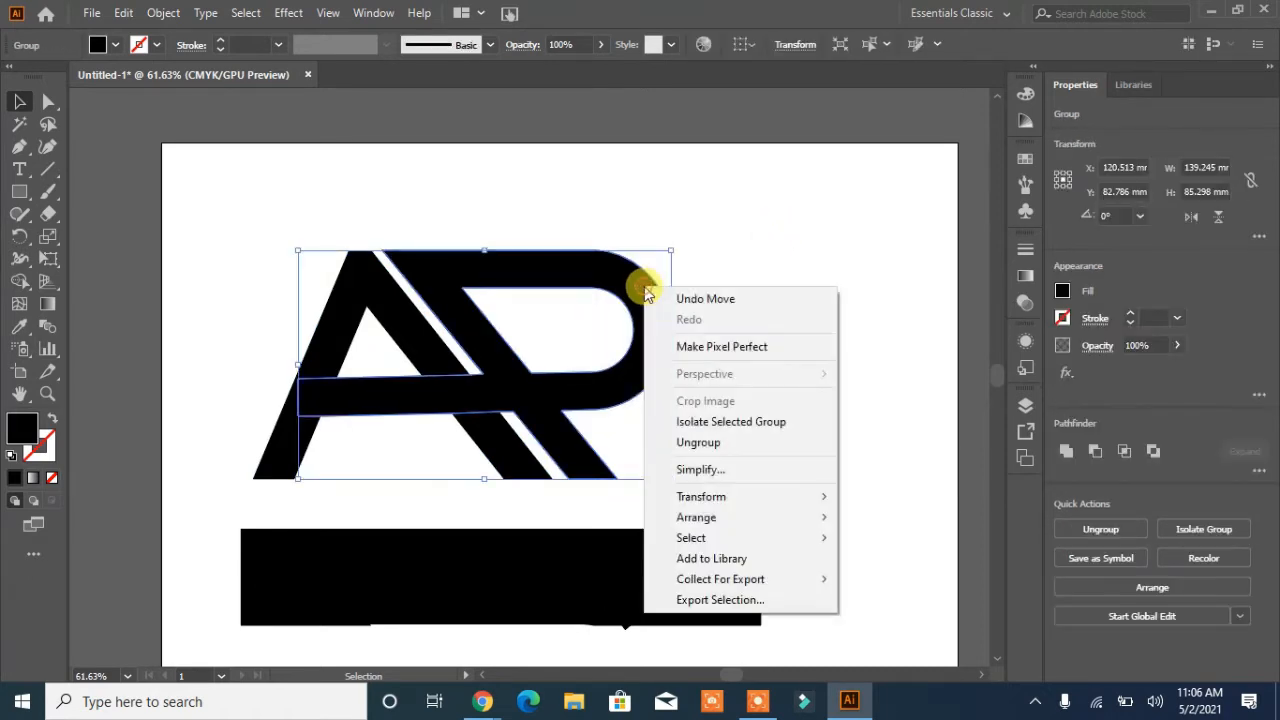
left_click(168, 14)
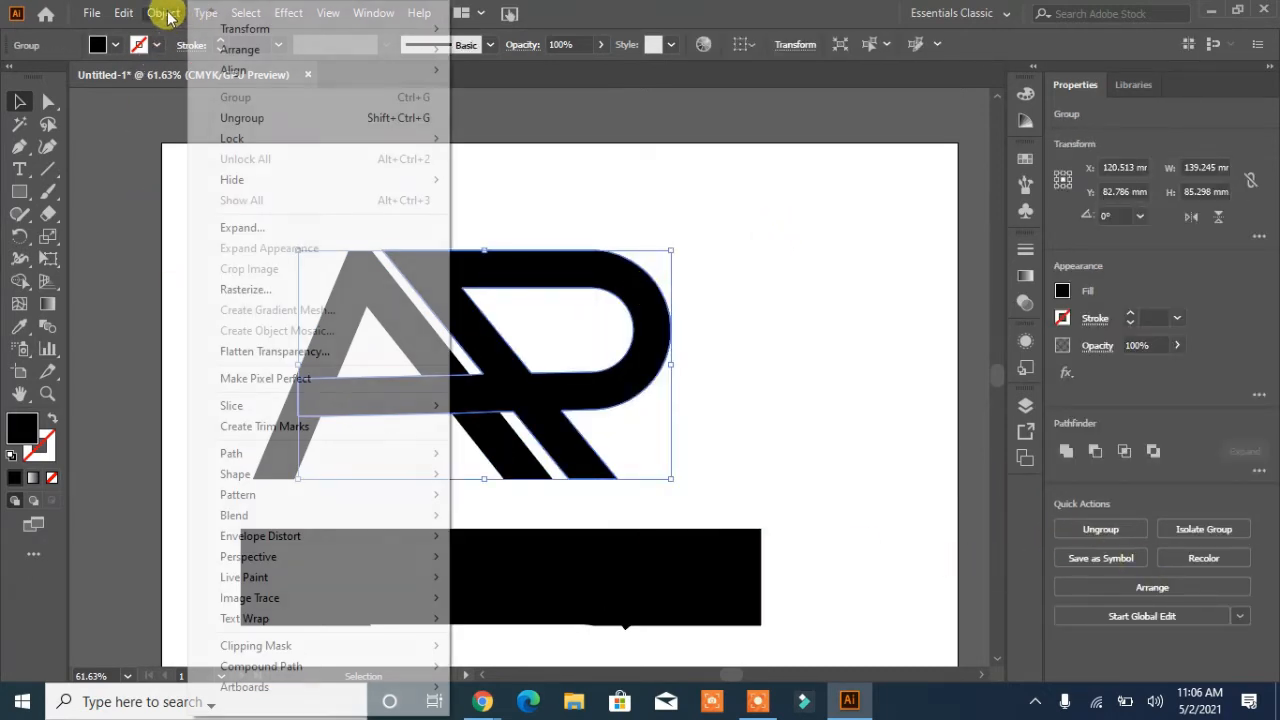
mouse_move(272, 458)
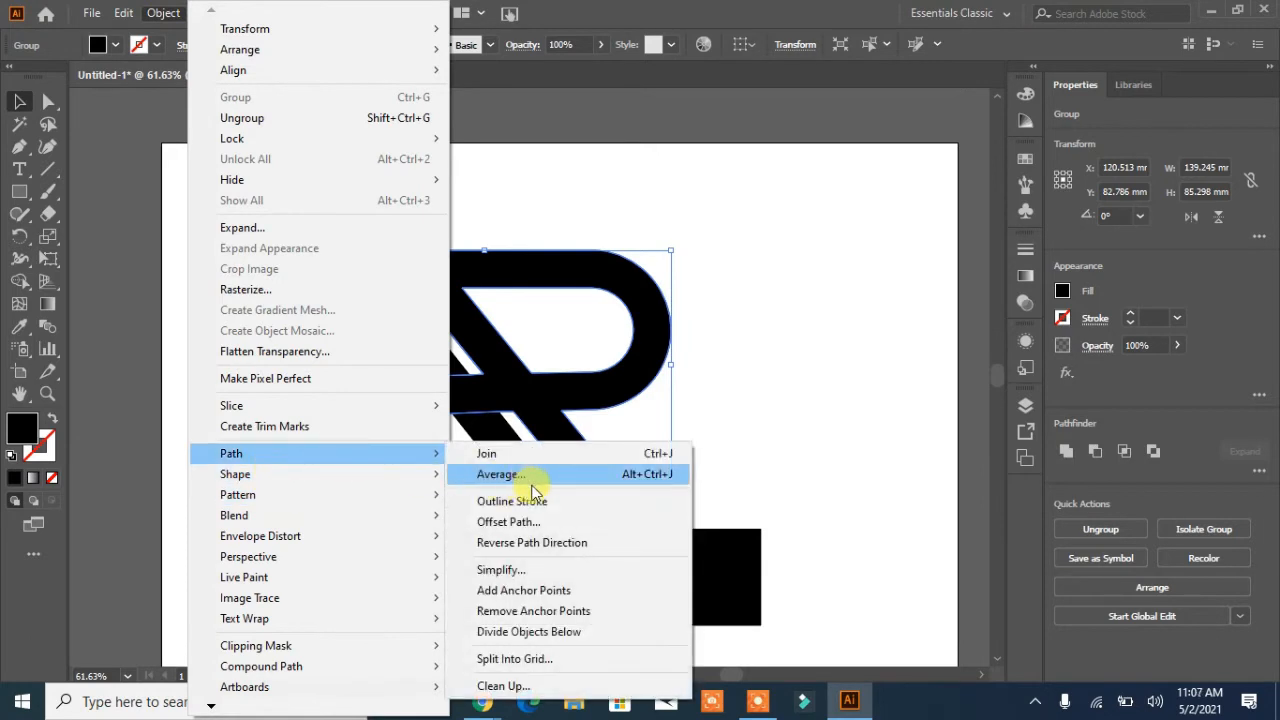
left_click(525, 523)
left_click(866, 371)
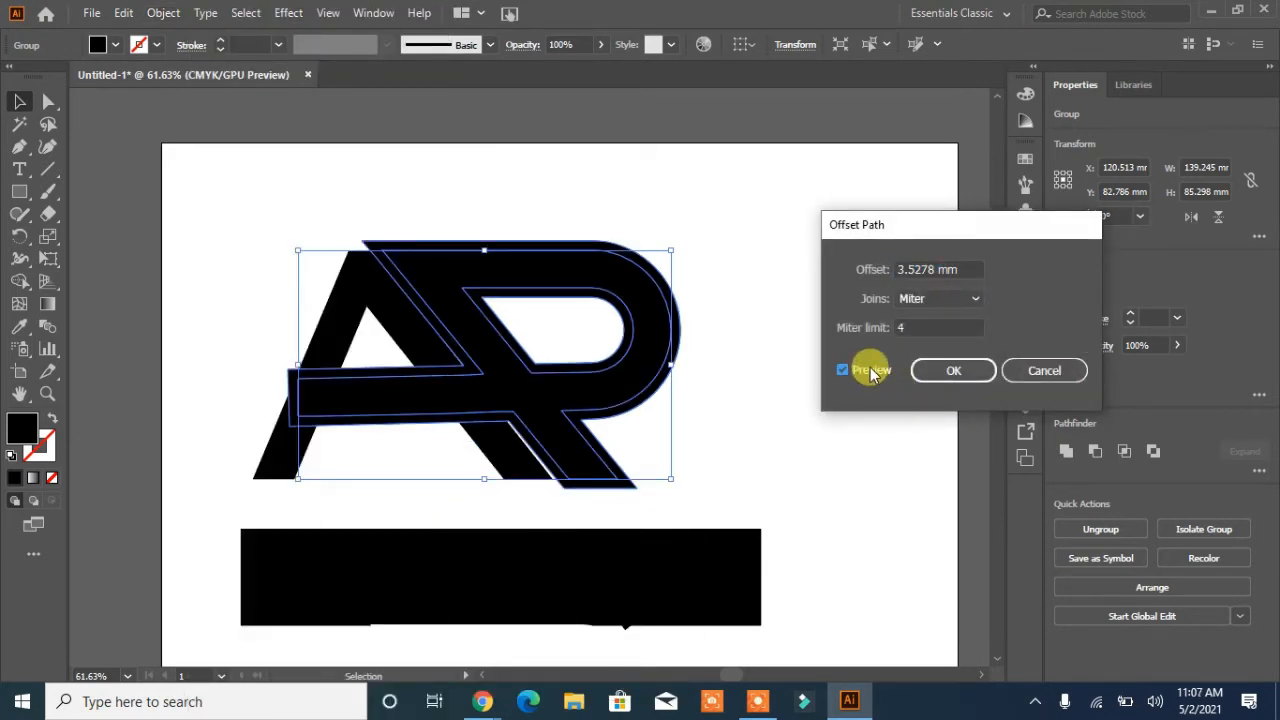
left_click(960, 372)
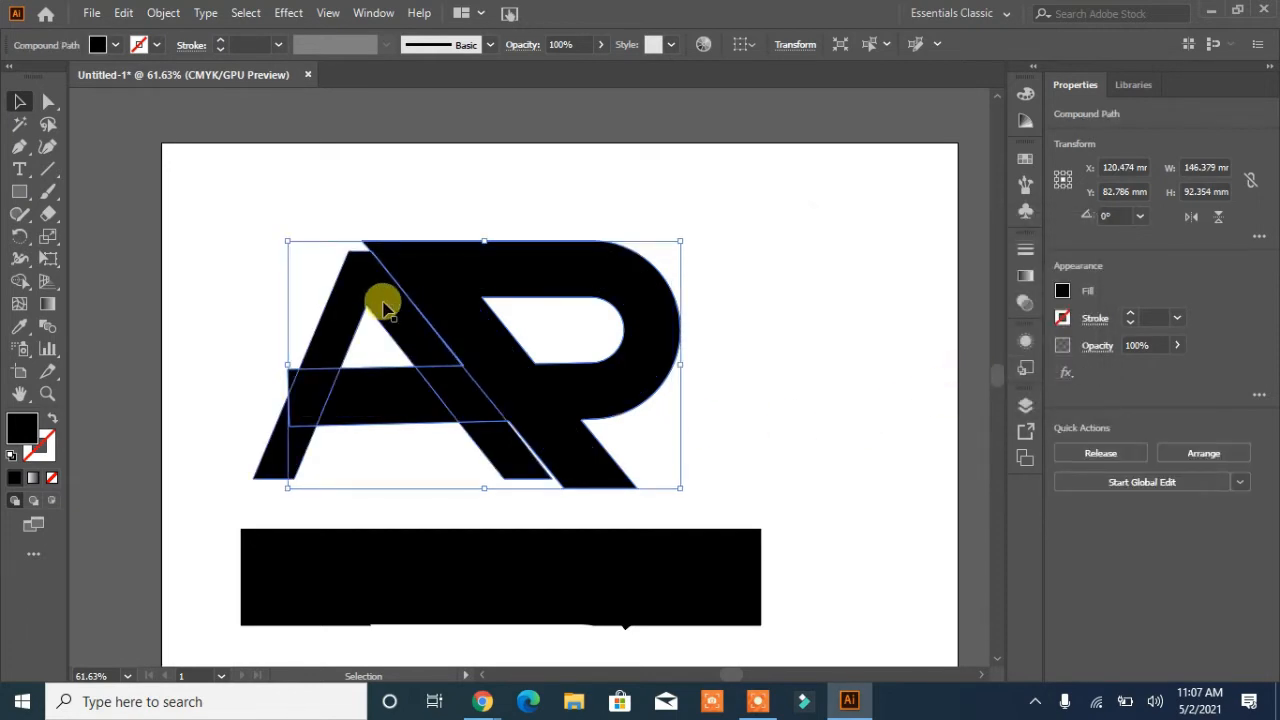
- Select the A together with the R's offset shape and subtract the offset area across the A's right leg using Shape Builder
left_click(352, 279, "shift")
left_click(352, 279, "shift")
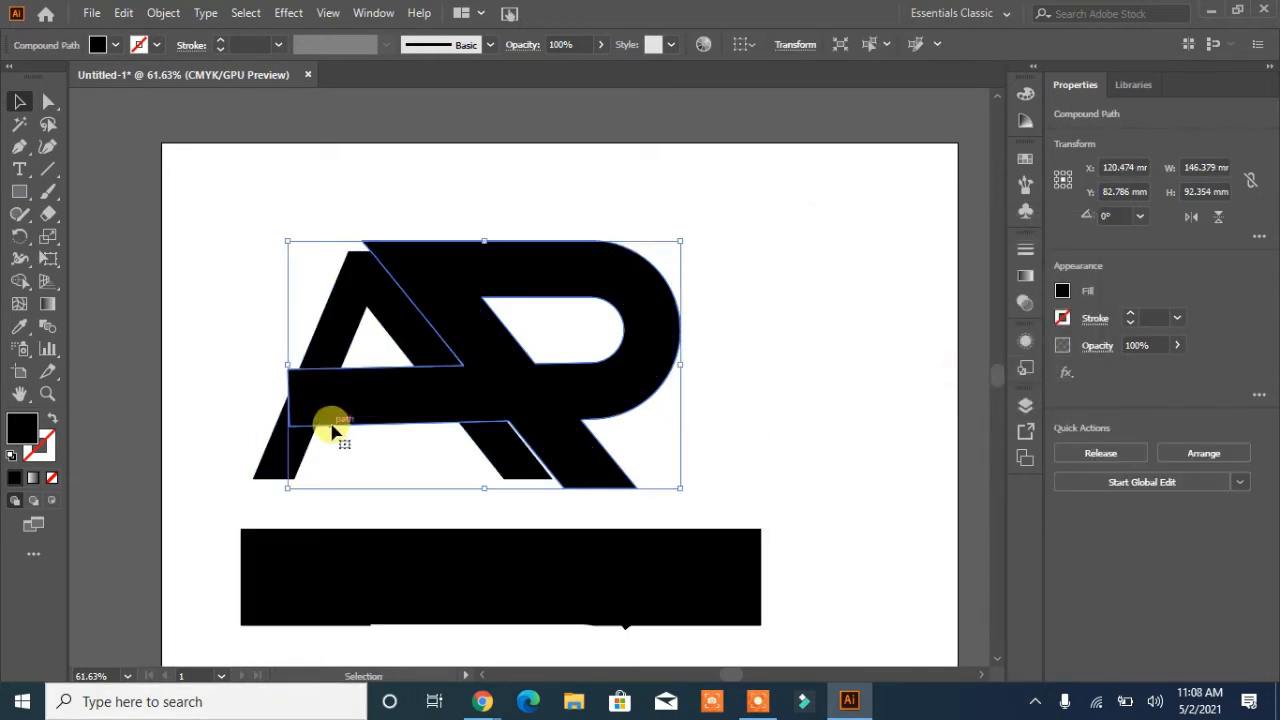
left_click(272, 468, "shift")
key("shift+m")
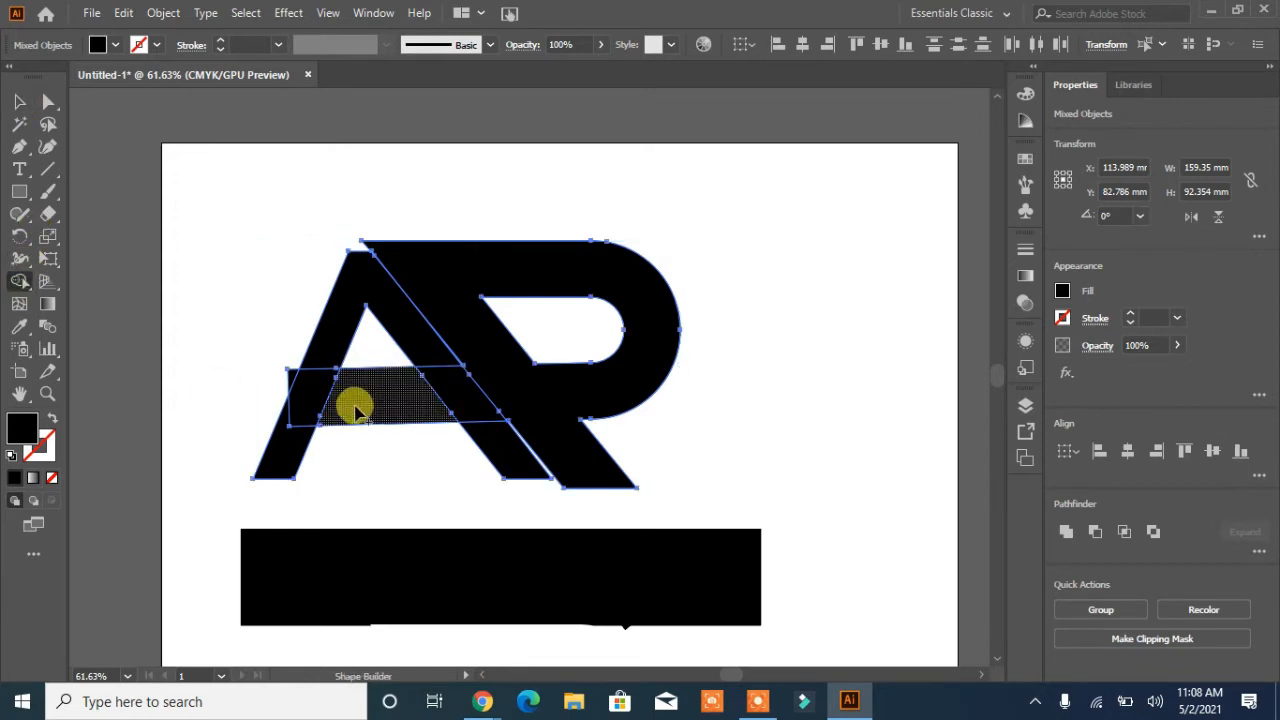
left_click_drag(354, 406, 505, 382)
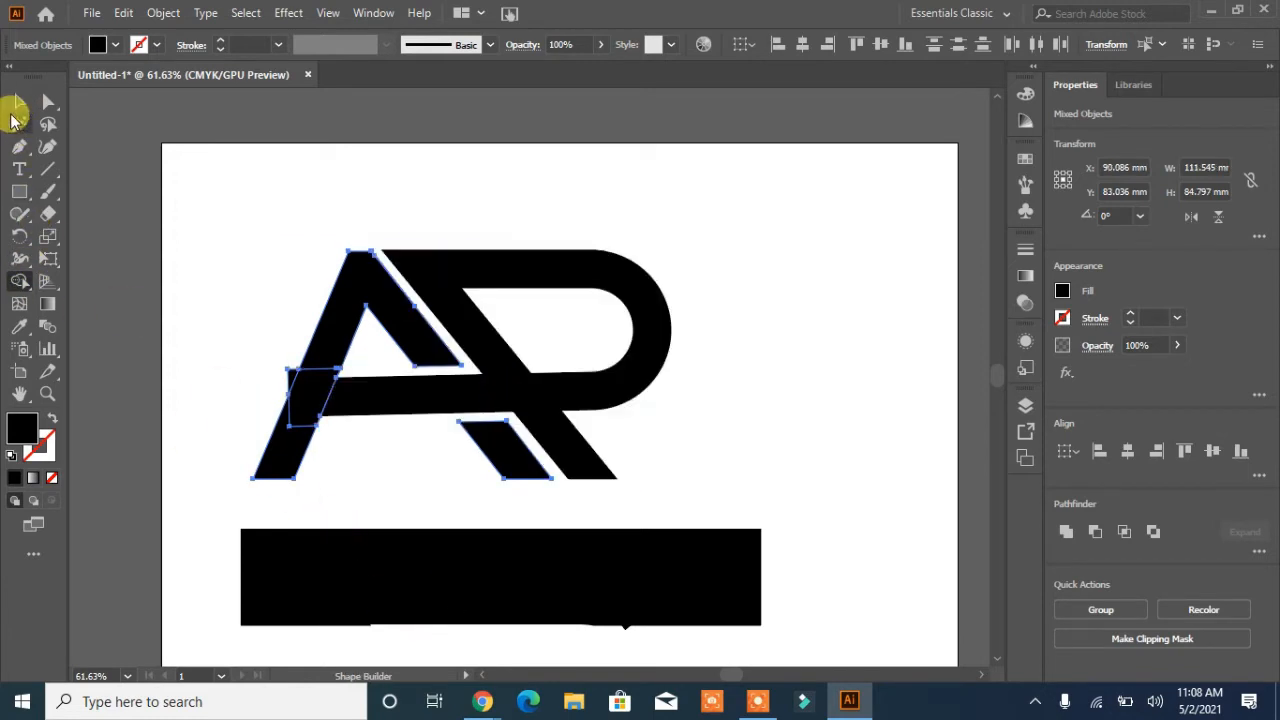
- Remove the leftover offset piece sticking out of the A's left leg beside the crossbar
left_click(17, 104)
left_click(297, 486)
left_click(294, 366)
right_click(296, 388)
left_click(335, 425)
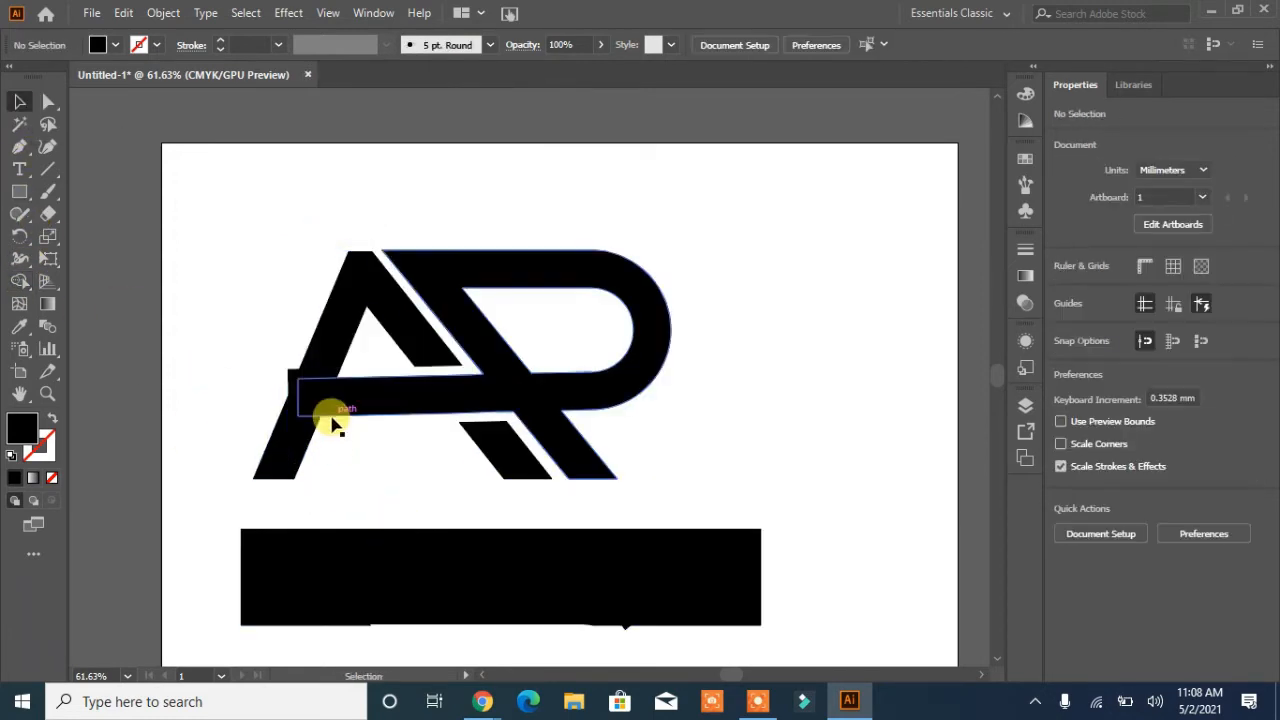
left_click(335, 425)
left_click(368, 660)
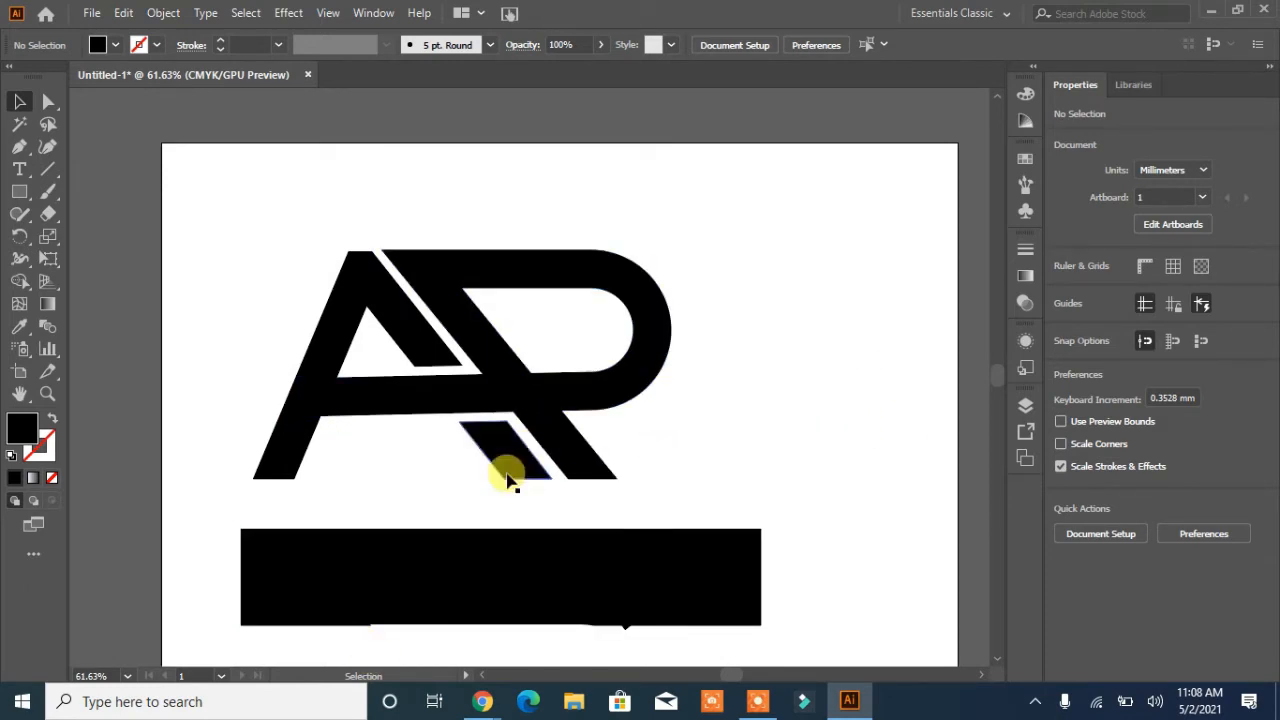
- Try a thin rectangle about 56 mm by 2 mm along the crossbar's upper edge, and undo it
left_click(19, 191)
left_click_drag(416, 370, 563, 370)
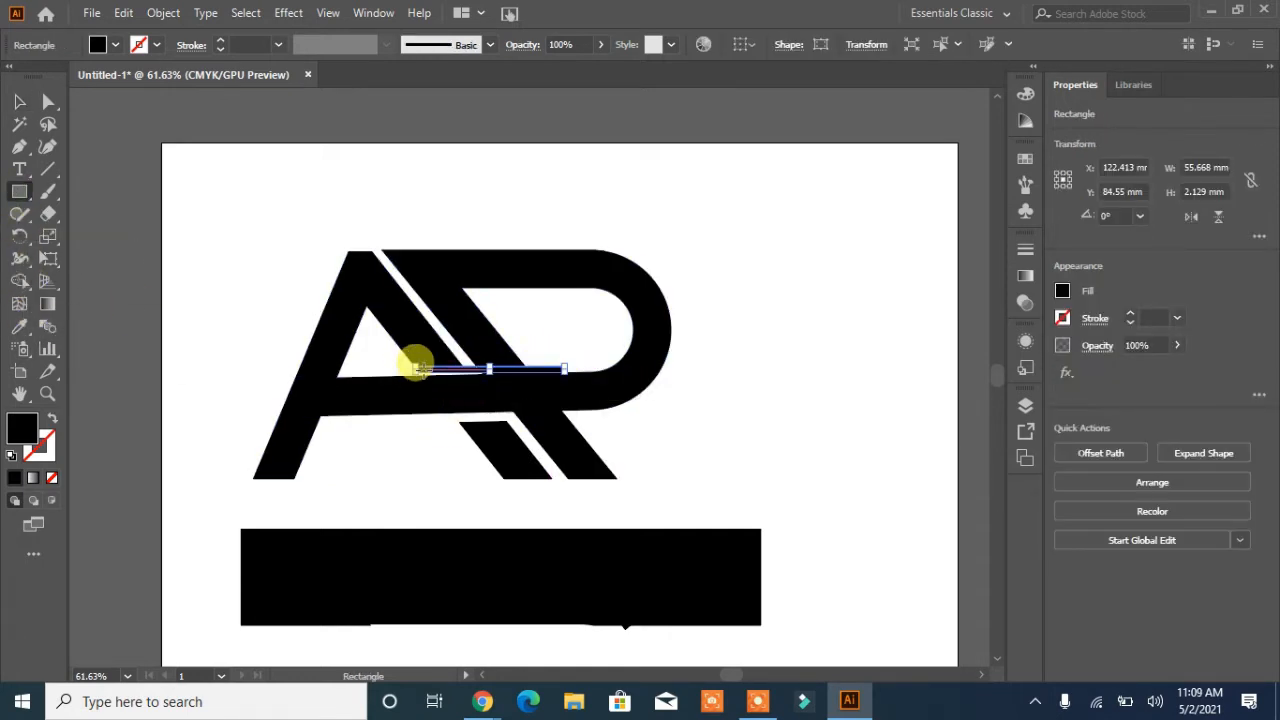
left_click(486, 363)
left_click(689, 379)
key("ctrl")
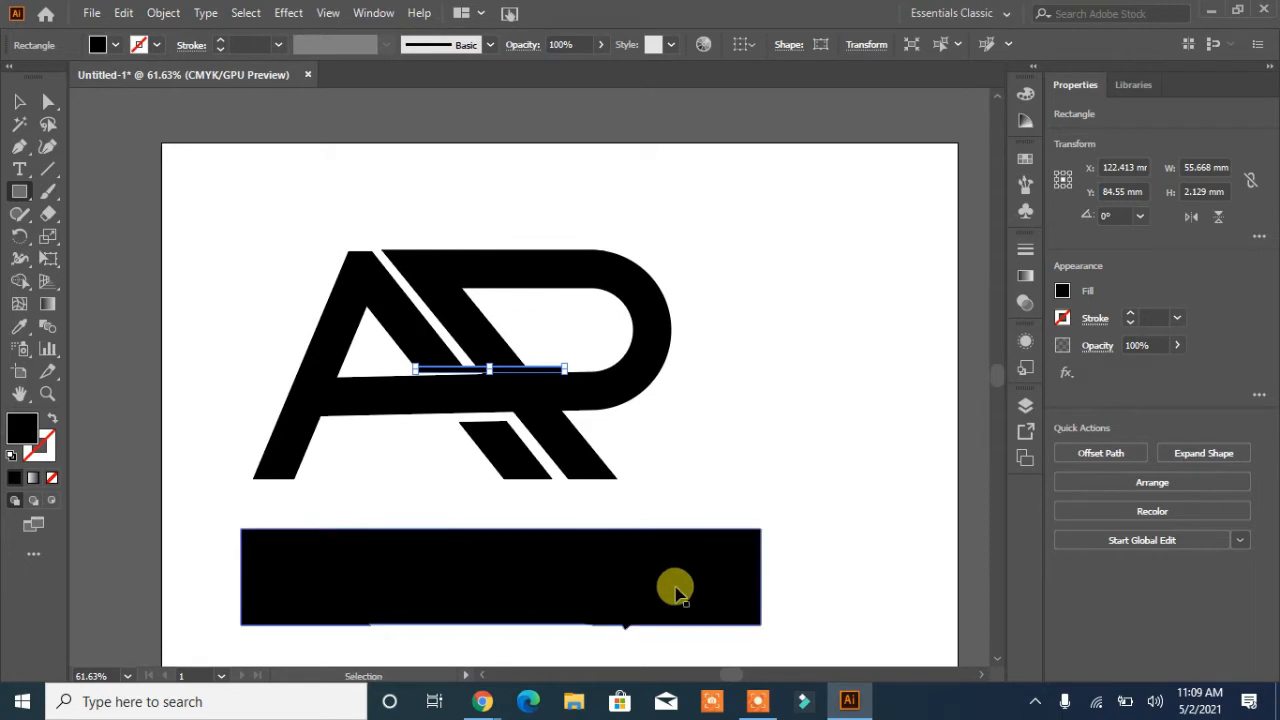
key("ctrl+z")
- Trace the crossbar with a closed four-point Pen shape, its upper-left corner at about X 48, Y 88 mm, and remove its fill
left_click(19, 146)
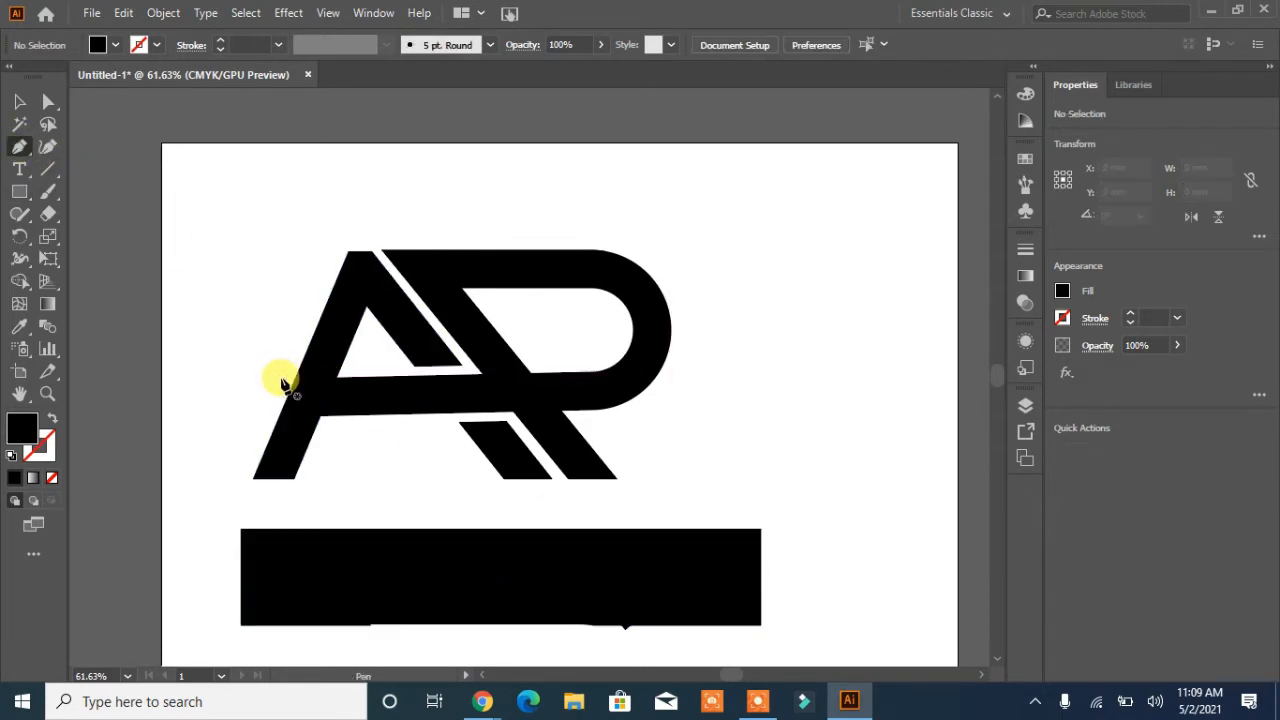
left_click(290, 373)
left_click(600, 372)
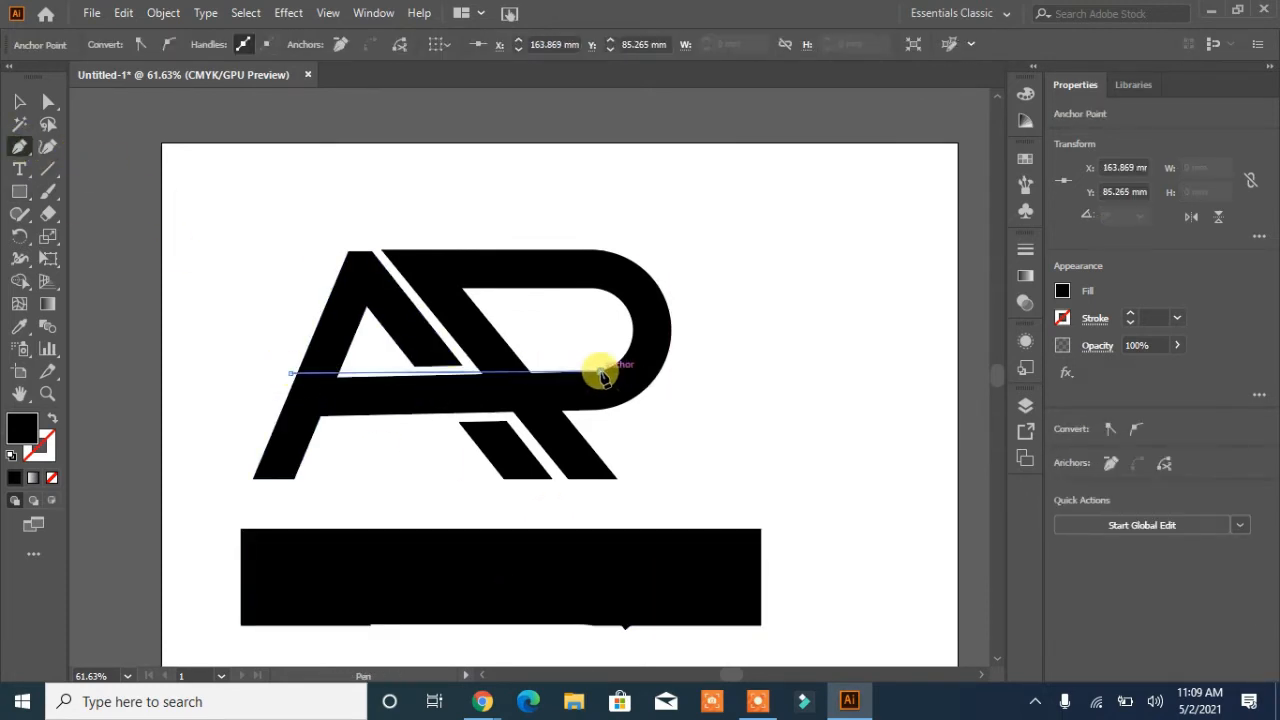
left_click(600, 408)
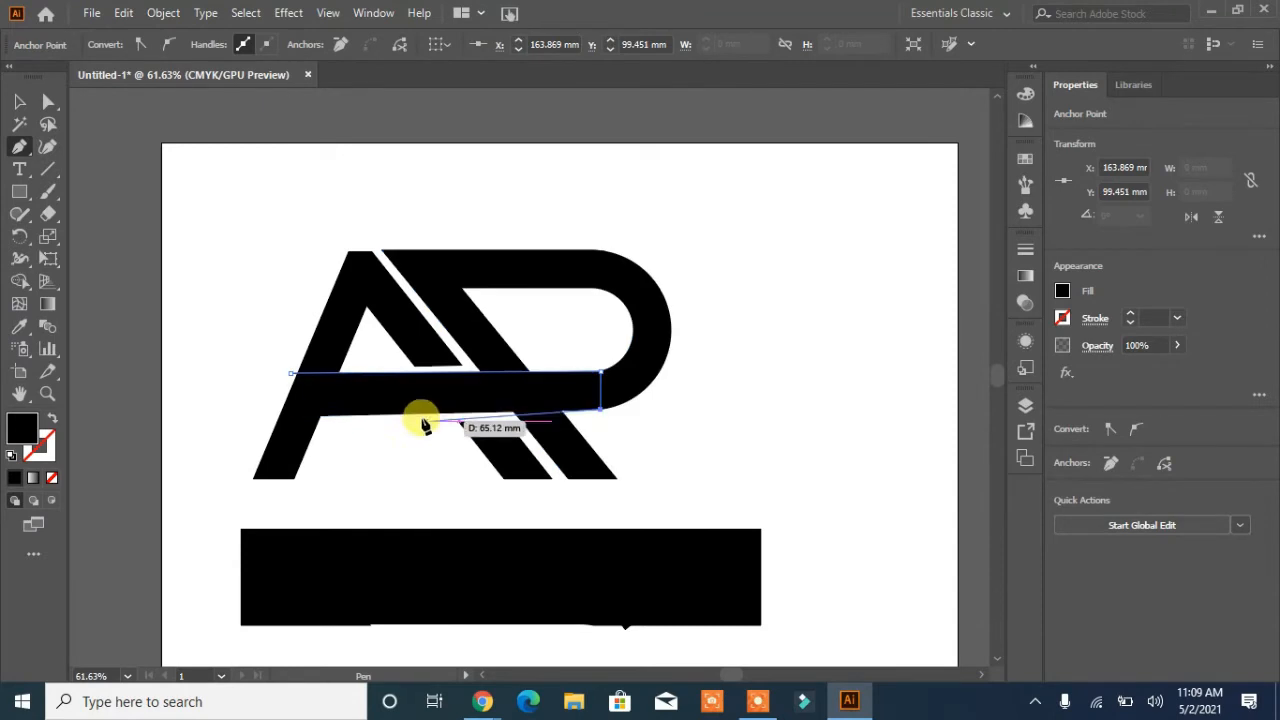
left_click(232, 415)
key("a")
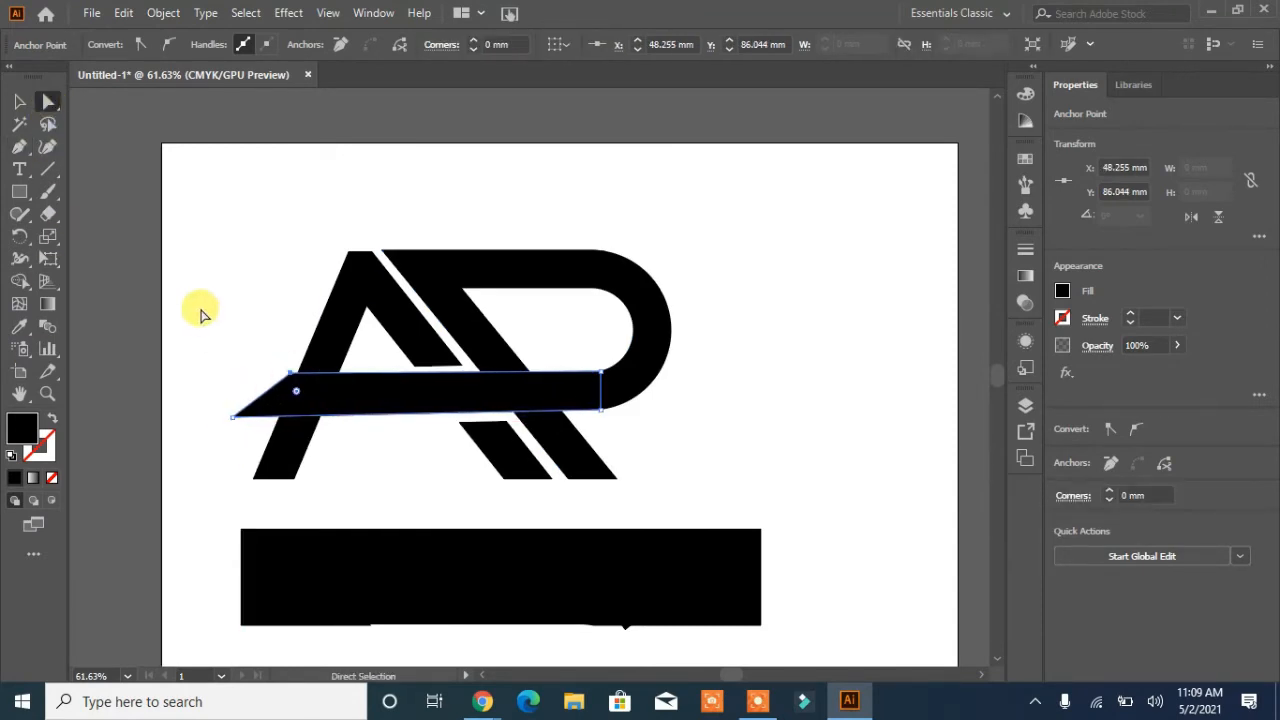
left_click(51, 478)
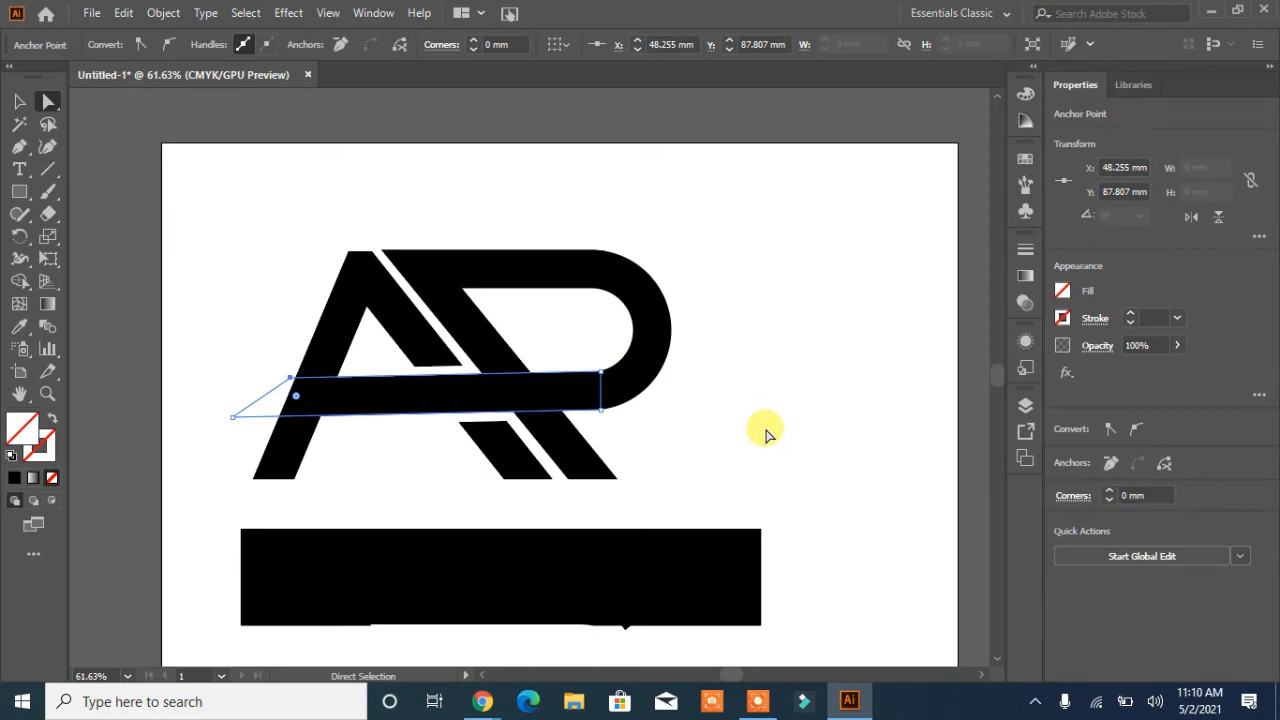
- Offset the traced crossbar outline by 3.5278 mm with miter joins and a miter limit of 4
key("v")
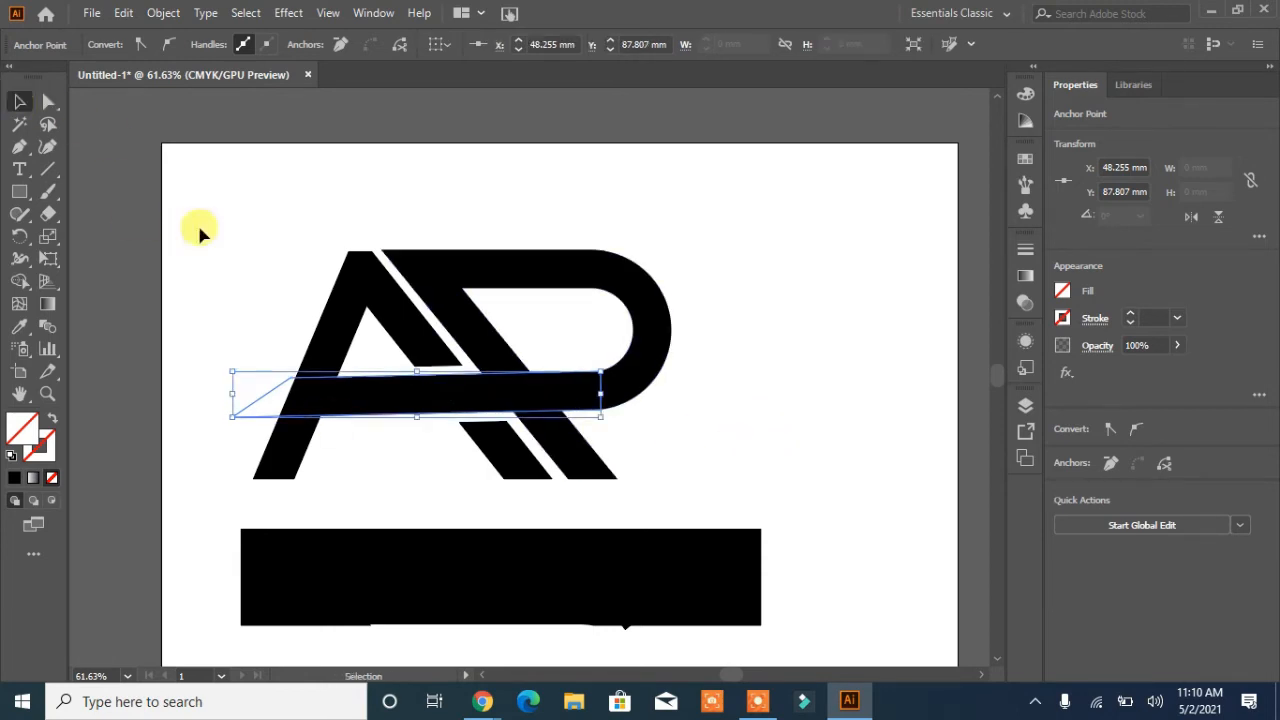
left_click(163, 13)
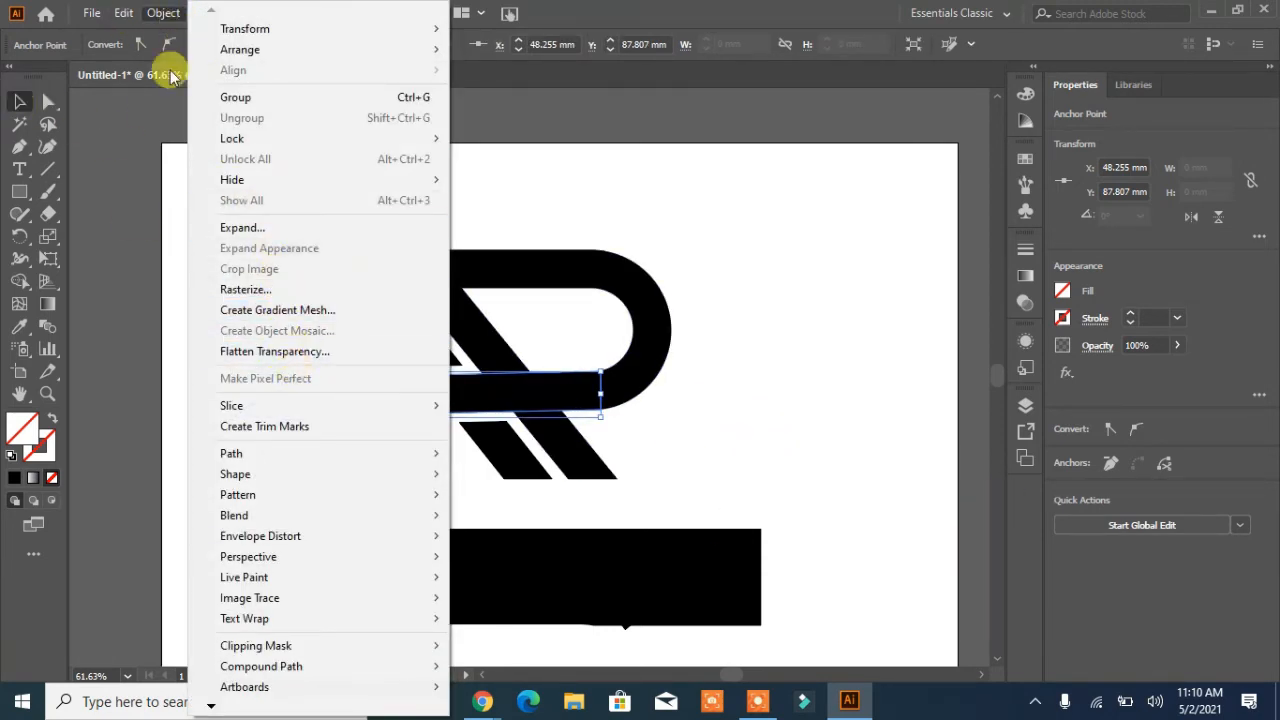
mouse_move(300, 457)
left_click(553, 518)
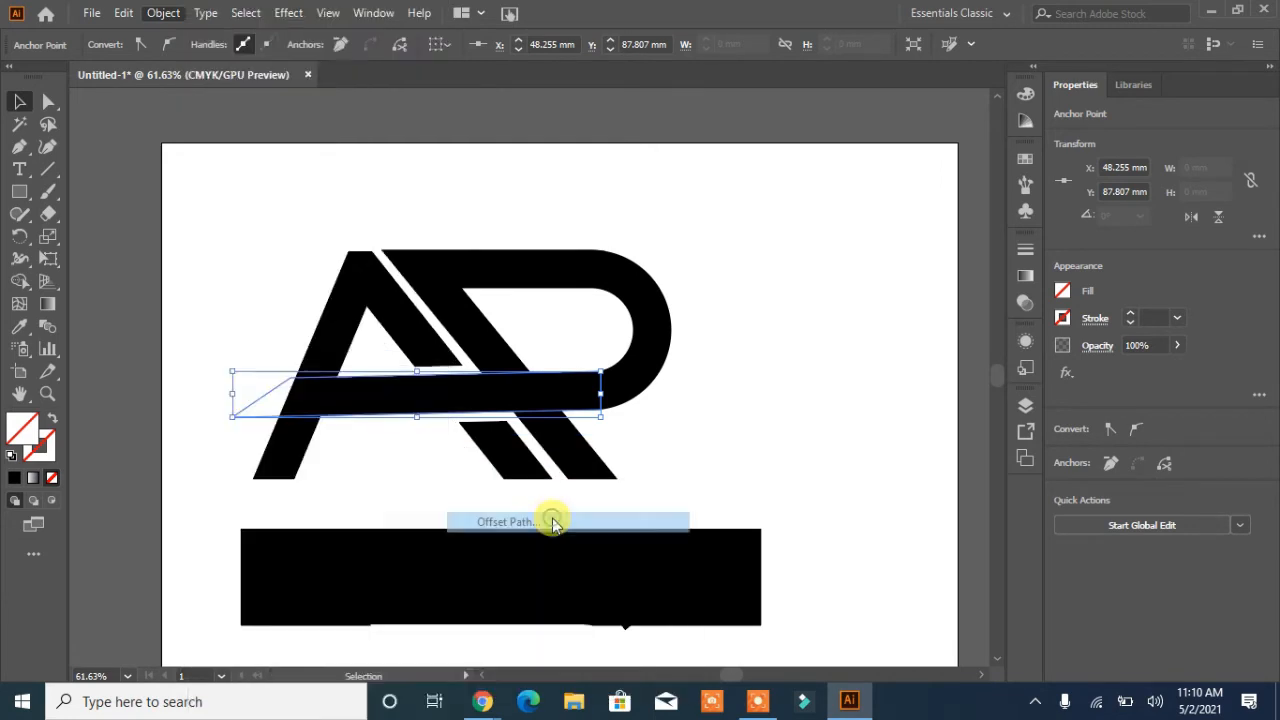
left_click(844, 372)
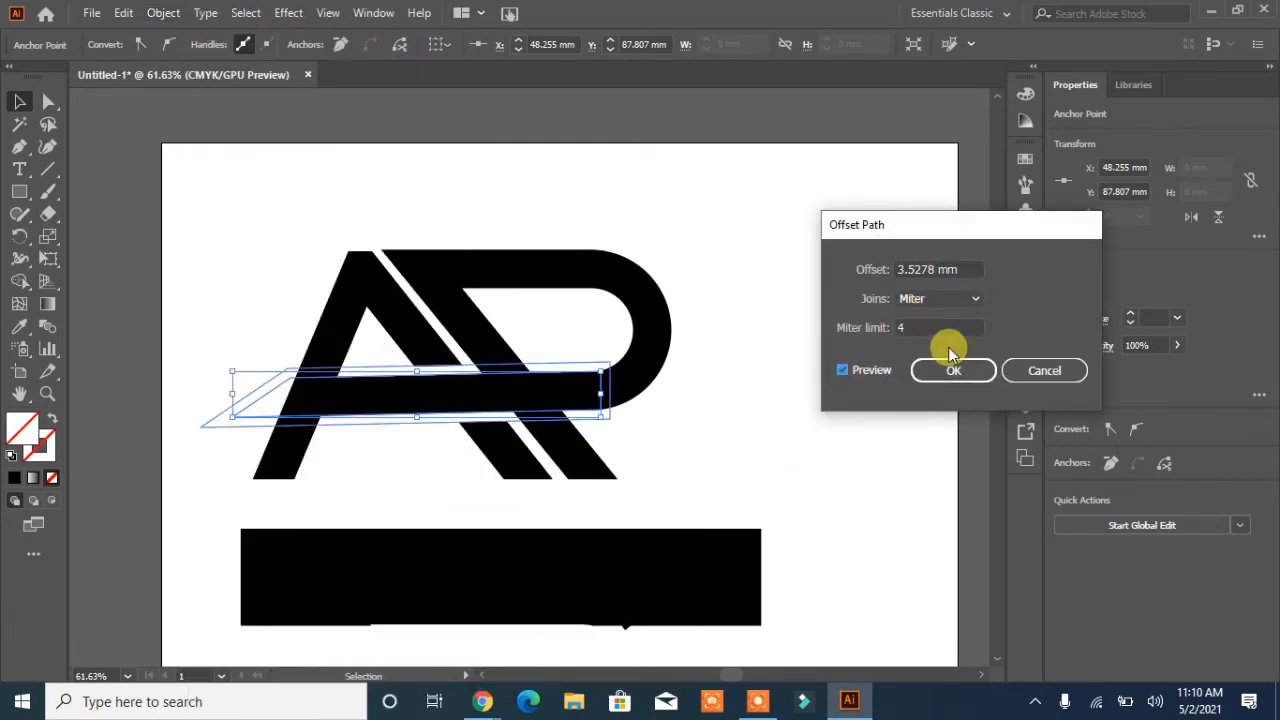
left_click(921, 269)
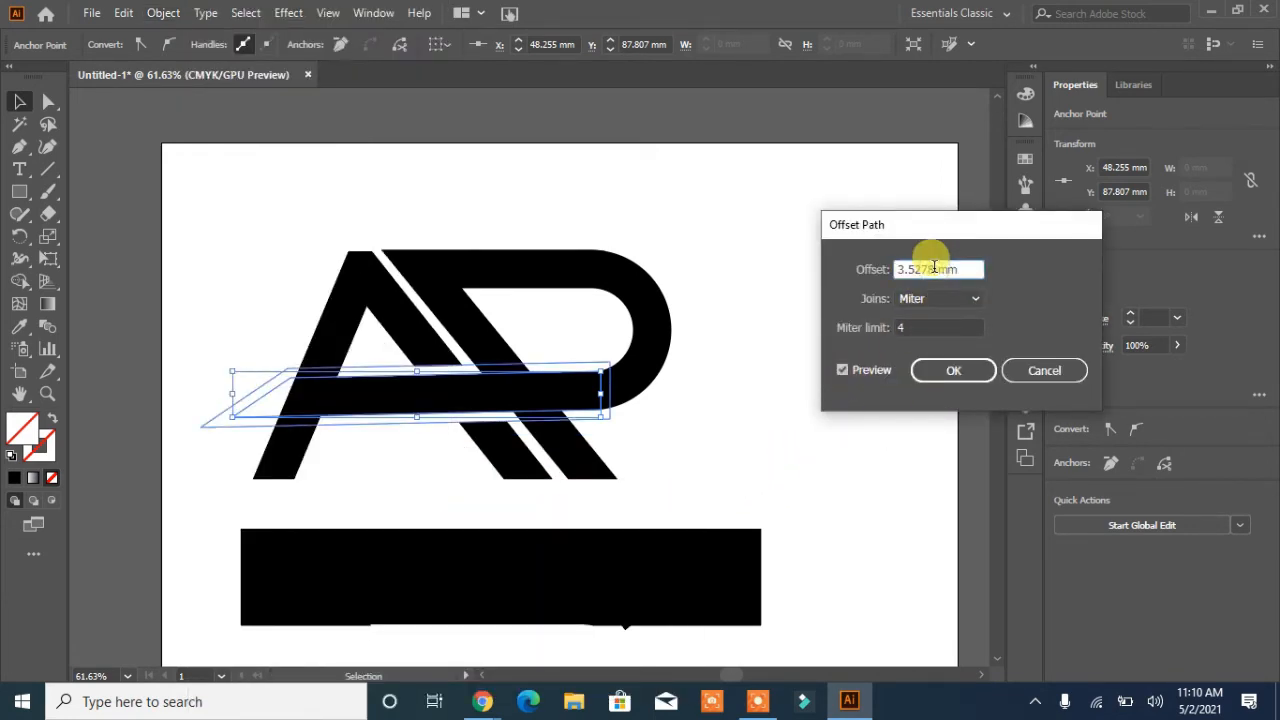
left_click(935, 372)
- Apply the offset and use Shape Builder to cut gaps where the offset outline crosses the diagonals above and below the crossbar
left_click_drag(935, 370, 317, 445)
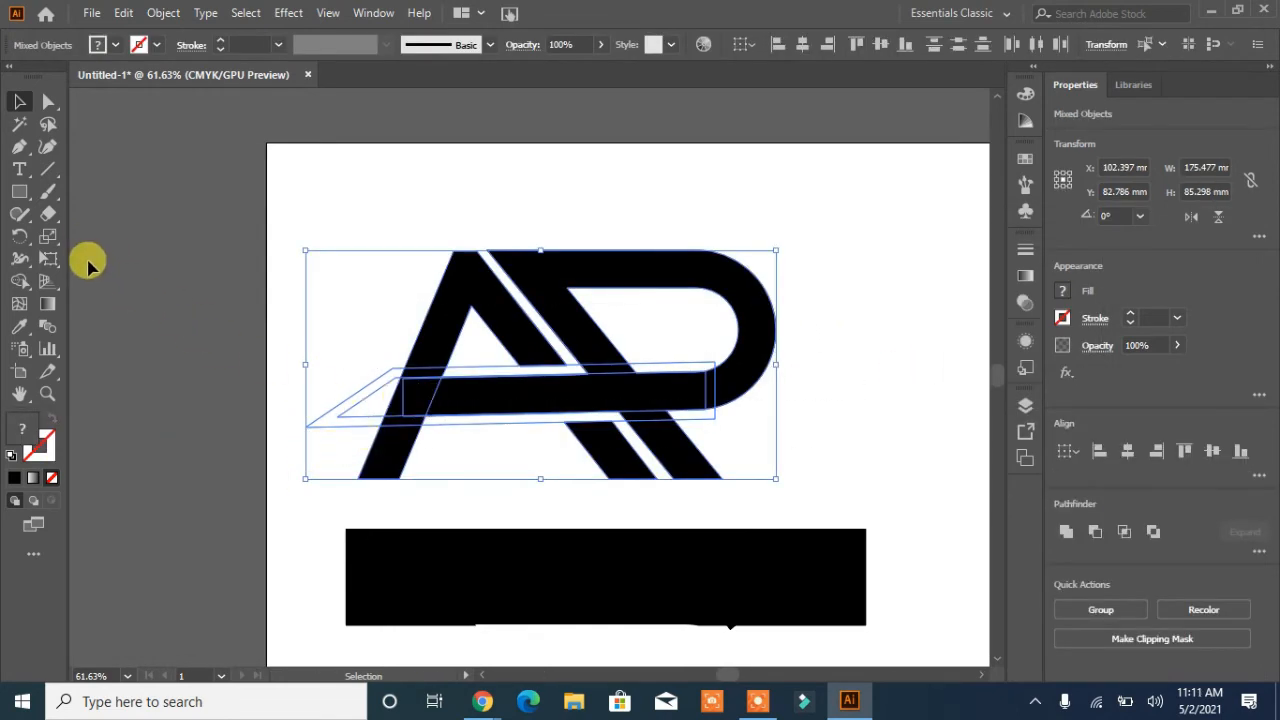
left_click(20, 281)
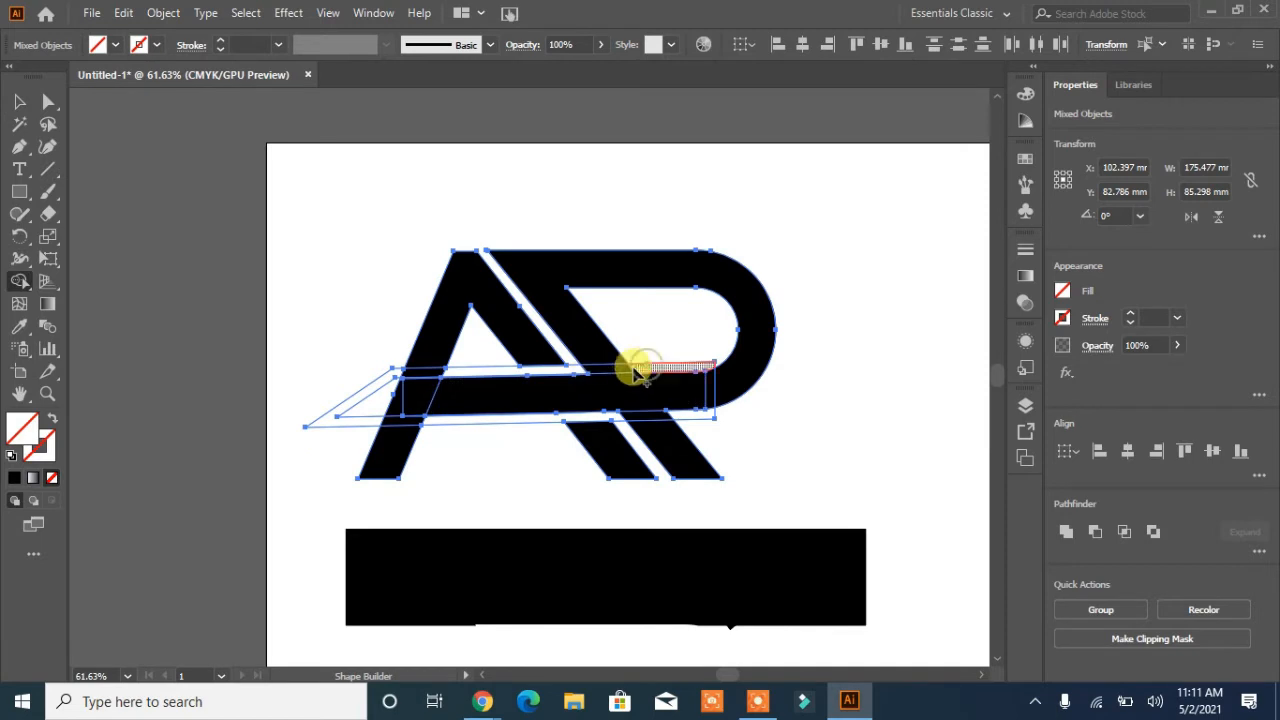
left_click_drag(578, 372, 694, 367)
left_click_drag(664, 414, 680, 413)
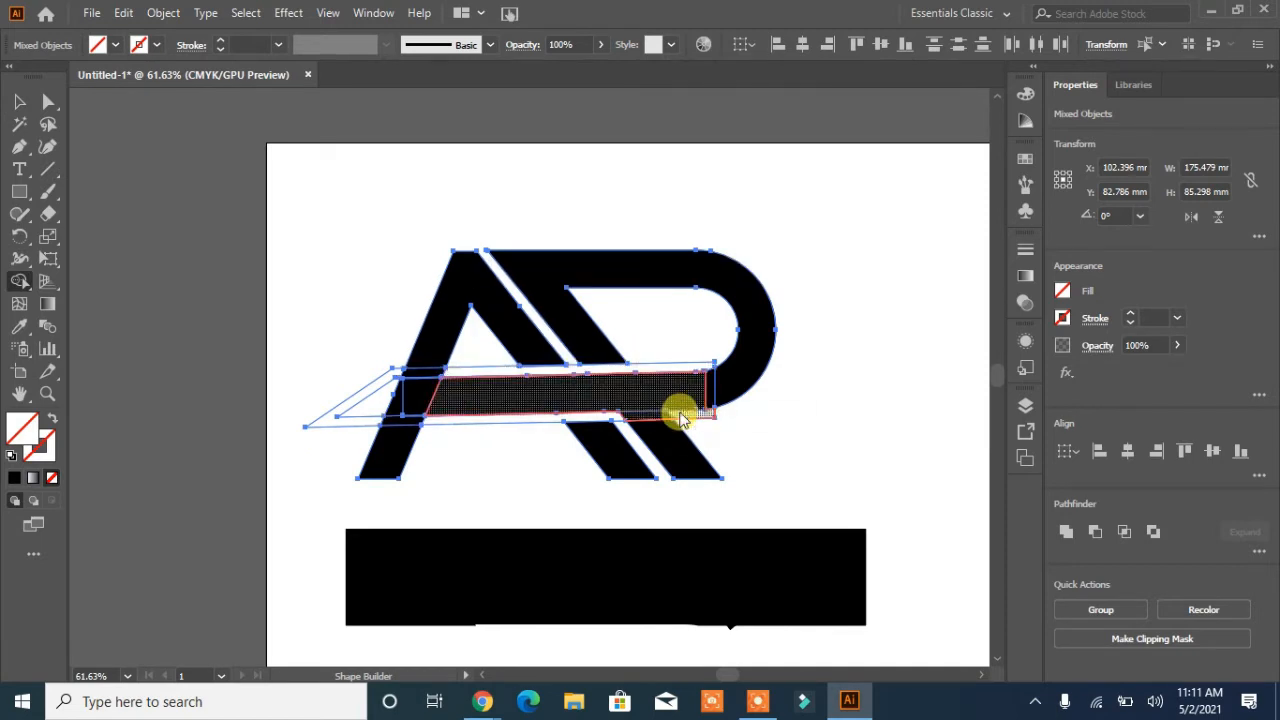
key("ctrl+z")
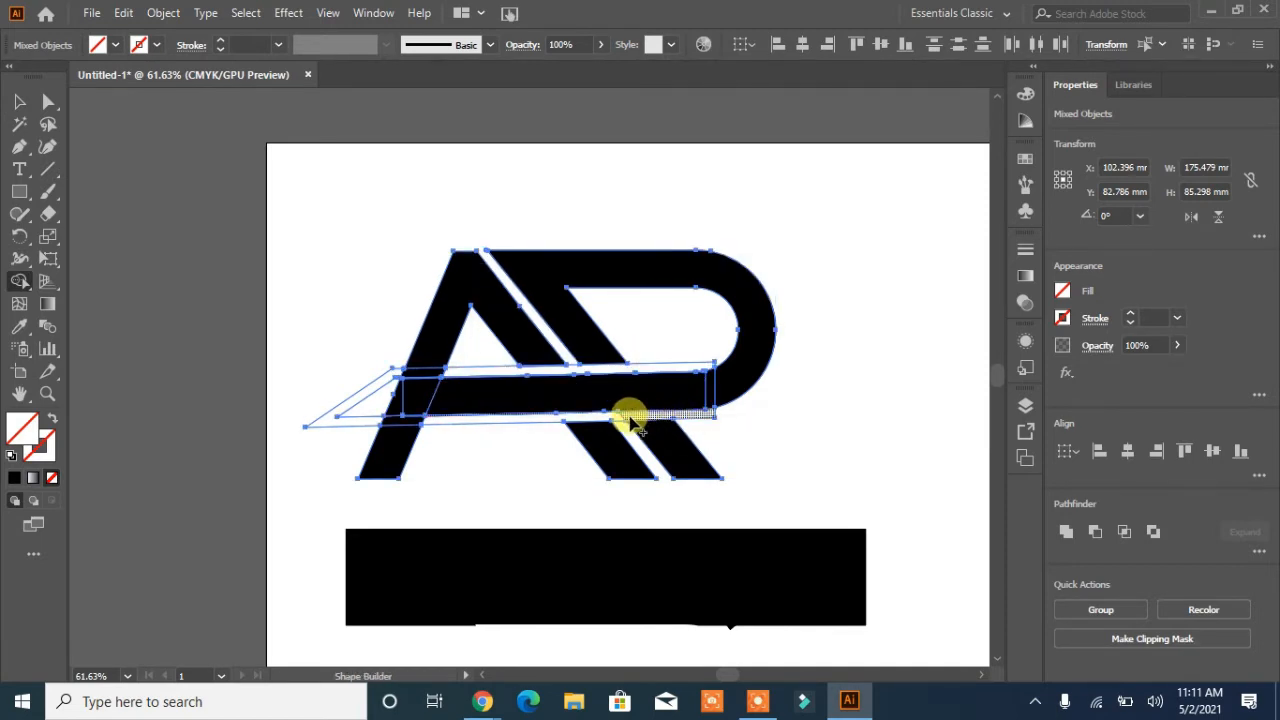
- Delete the leftover traced and offset outlines around the crossbar
left_click(19, 101)
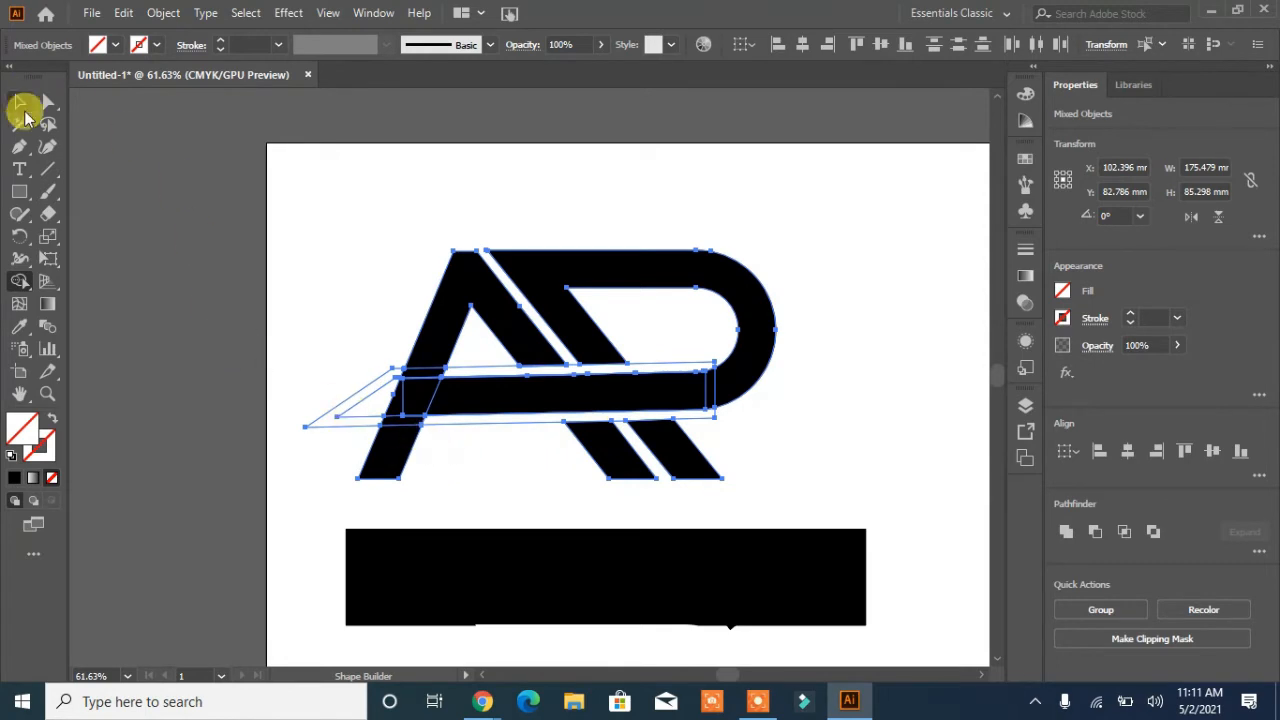
left_click(286, 266)
left_click_drag(374, 352, 366, 343)
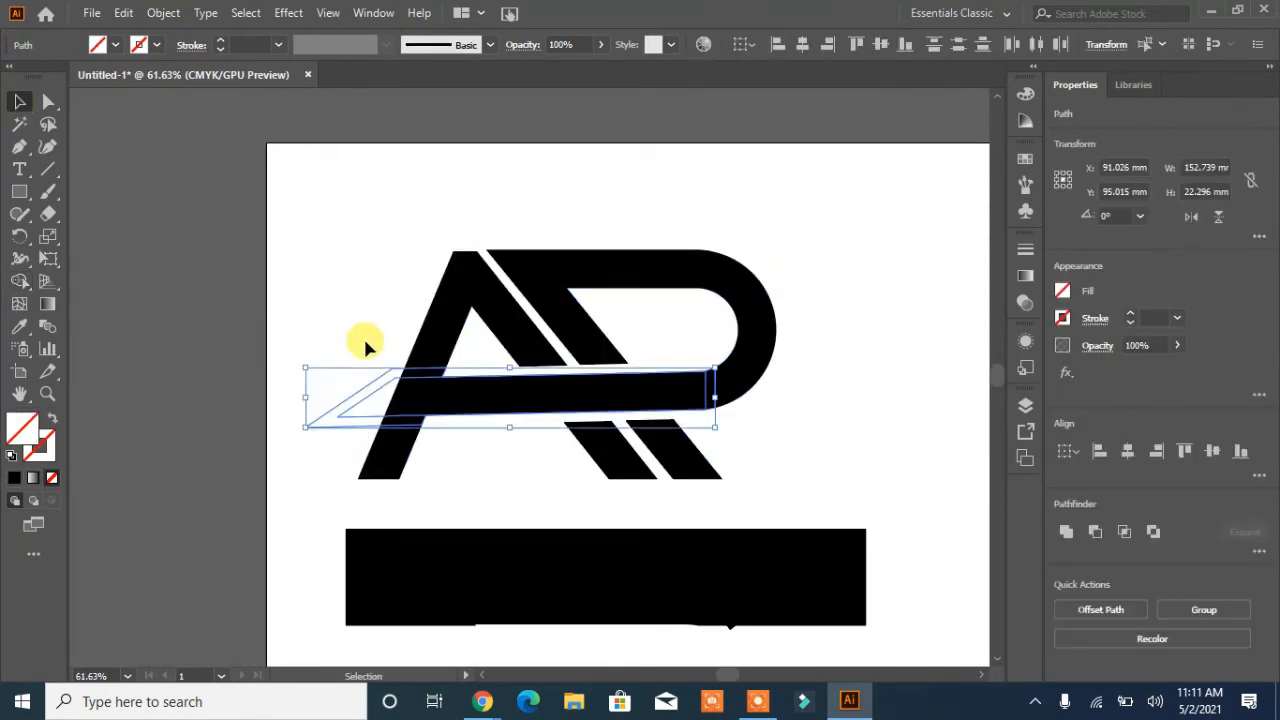
left_click(366, 343)
left_click(622, 372)
left_click(603, 500)
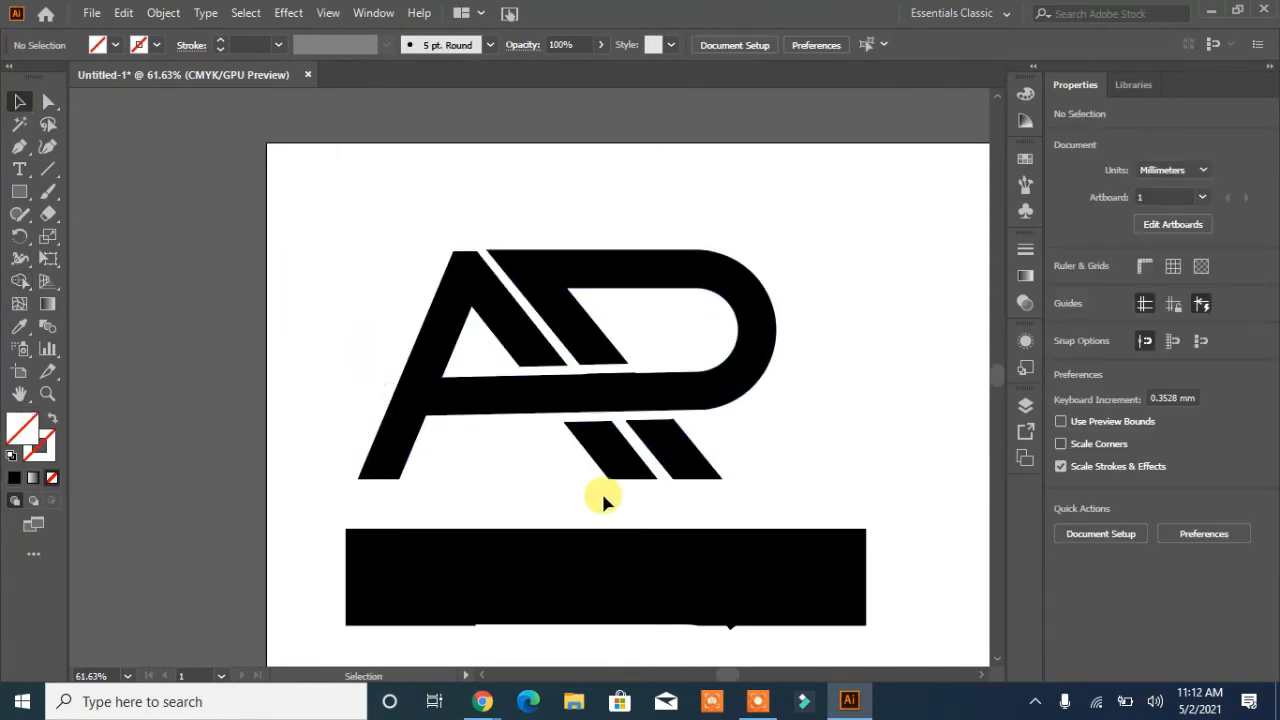
- Delete the extra anchor points at the crossbar's left end so that it follows the slant of the A's leg
left_click(413, 403)
left_click(48, 101)
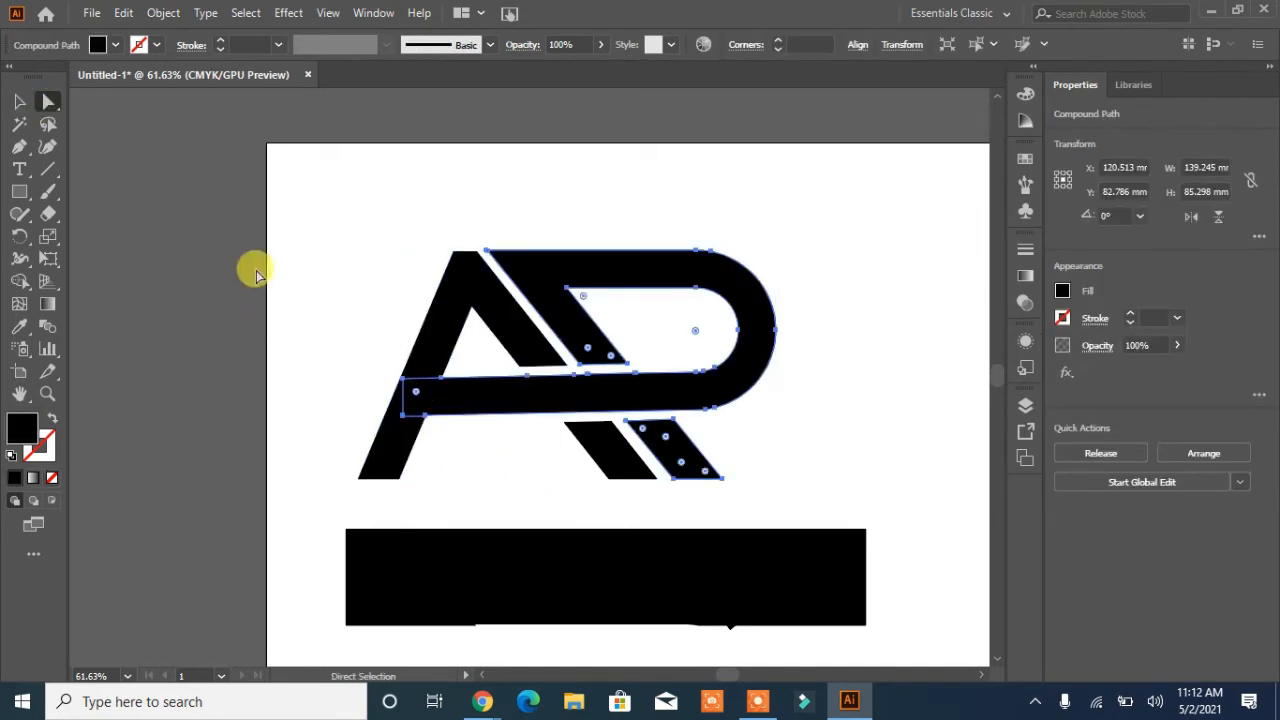
left_click(256, 270)
left_click(422, 389)
left_click(462, 436)
left_click(438, 402)
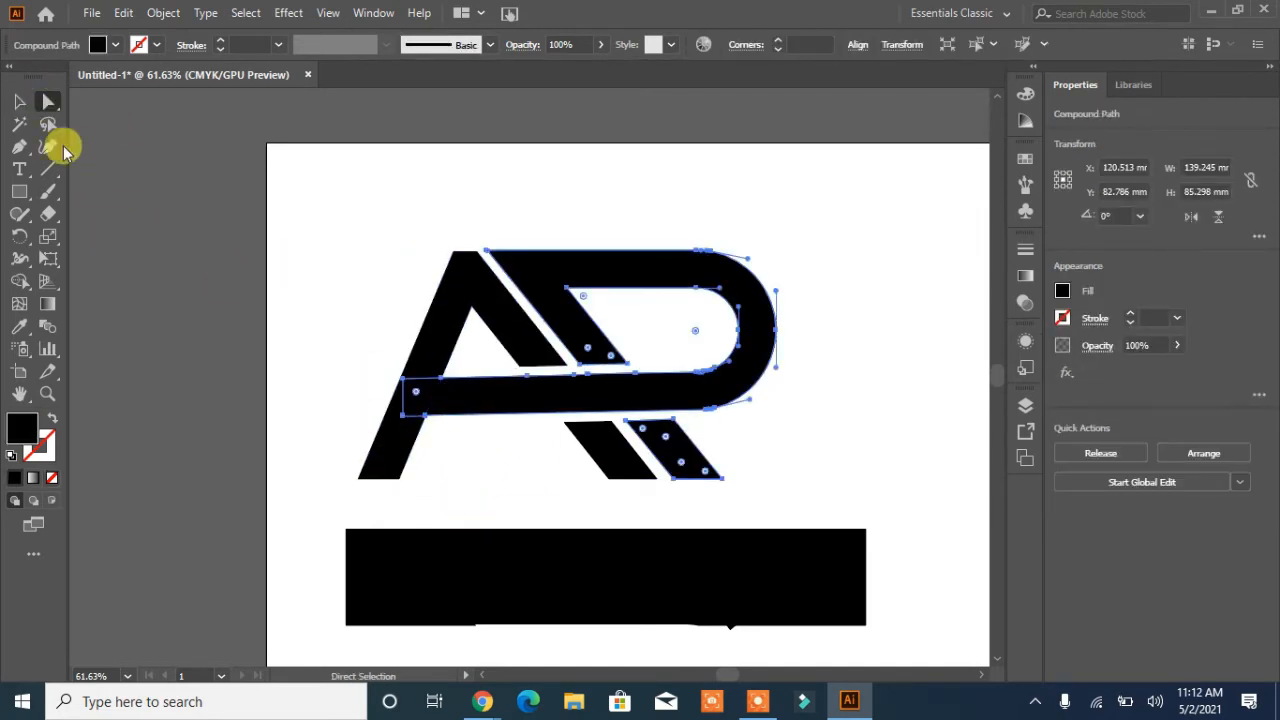
right_click(20, 147)
left_click(69, 193)
left_click(403, 379)
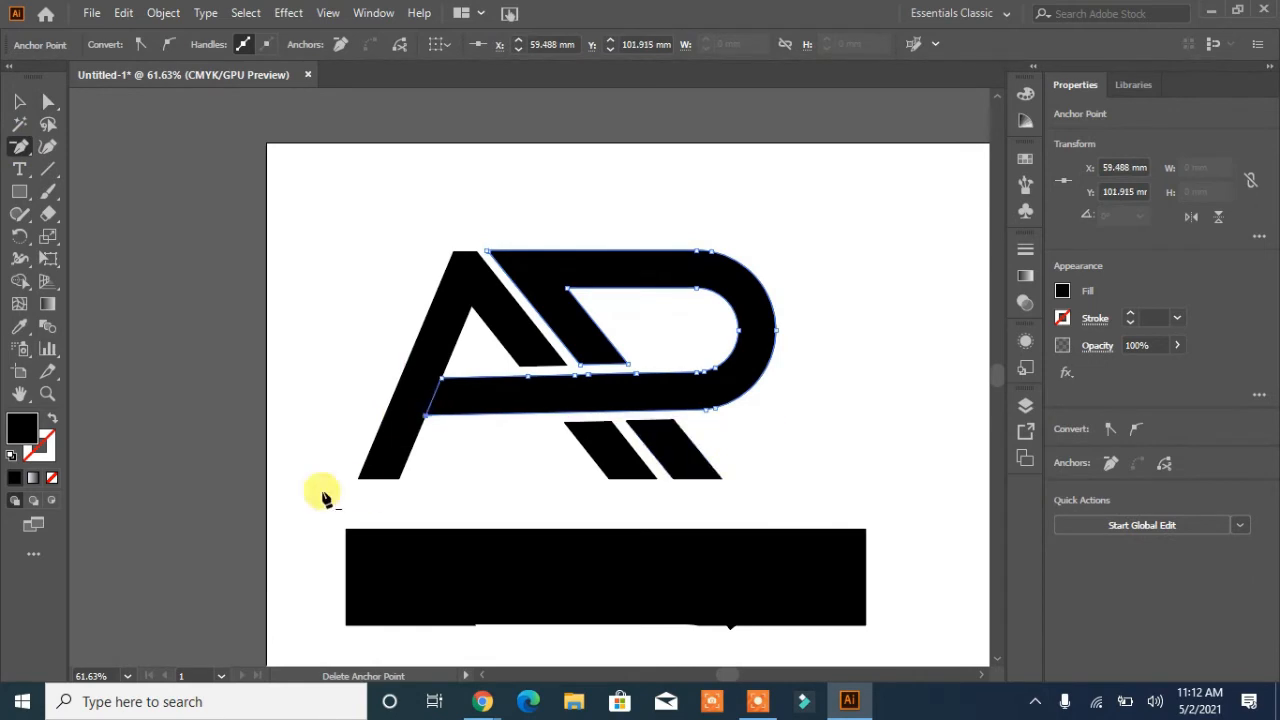
- Shift the crossbar's slanted left end away from the A's leg to open a gap, and delete the black rectangle below the logo
key("v")
key("a")
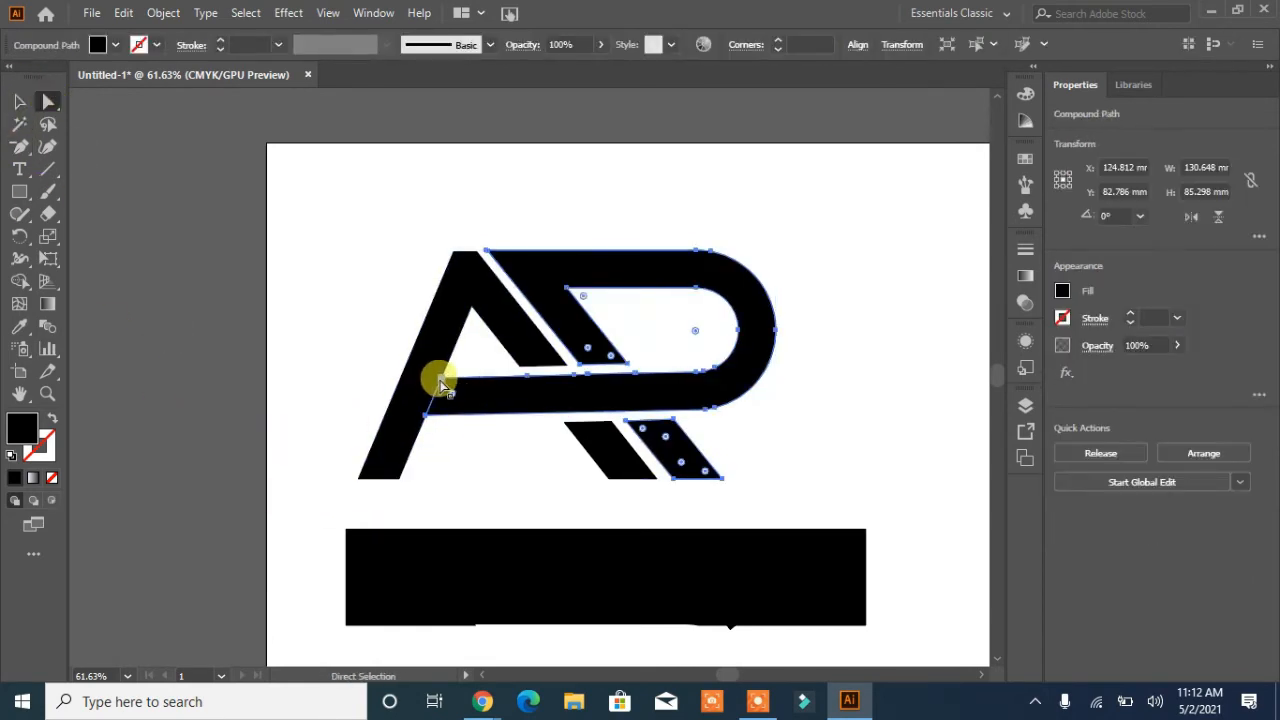
left_click(427, 418)
left_click(459, 532, "shift")
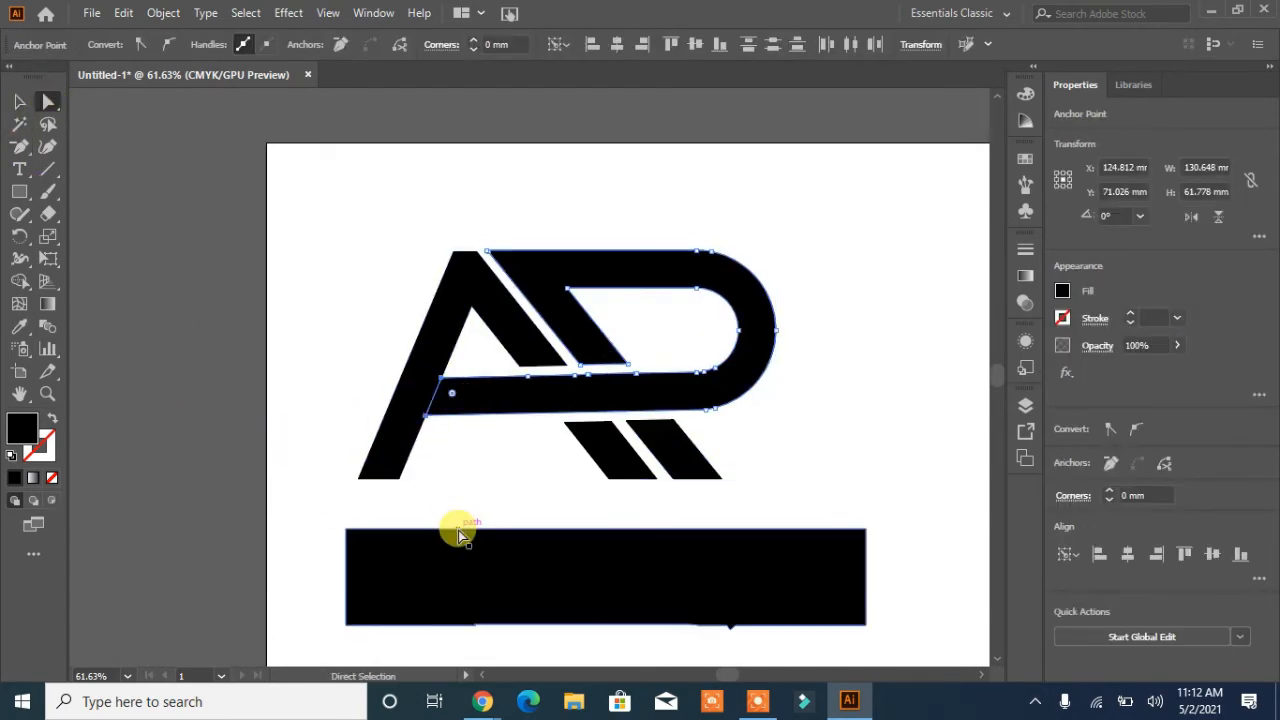
left_click(334, 377)
left_click(540, 571)
key("Delete")
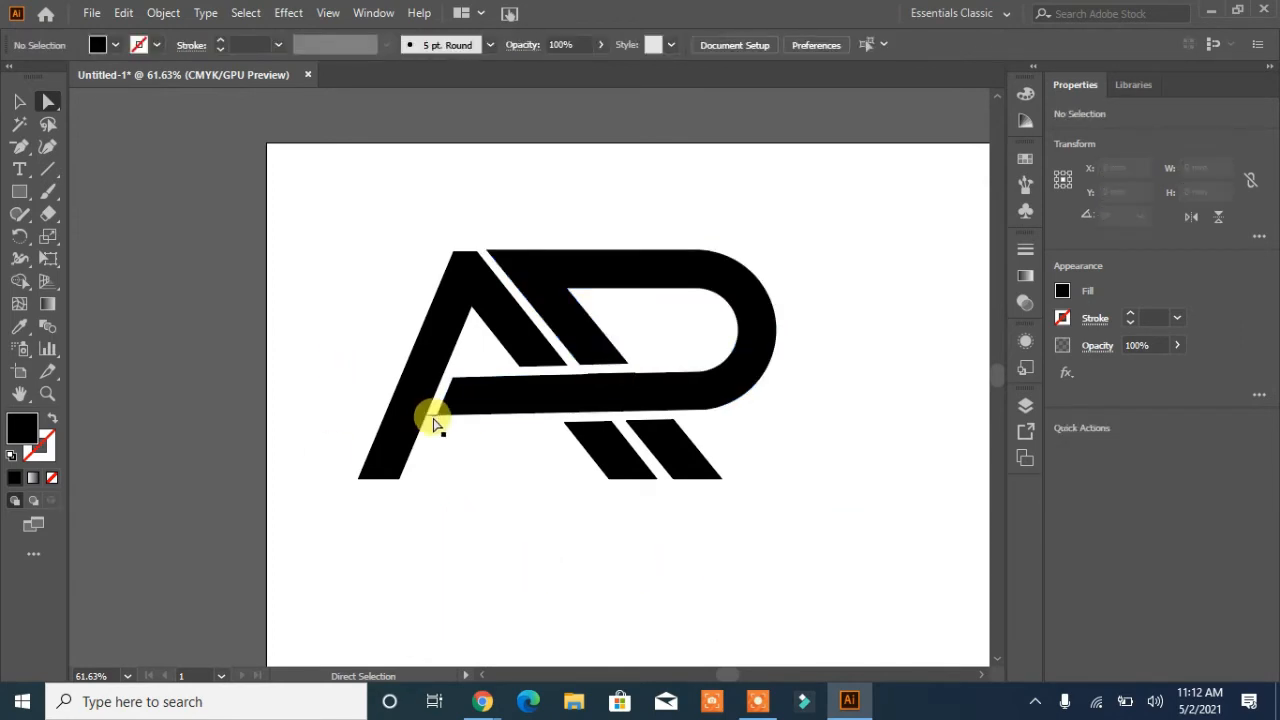
- Delete the stray anchor point forming a sliver between the crossbar's lower-left corner and the A's leg
left_click(433, 416)
left_click(428, 517)
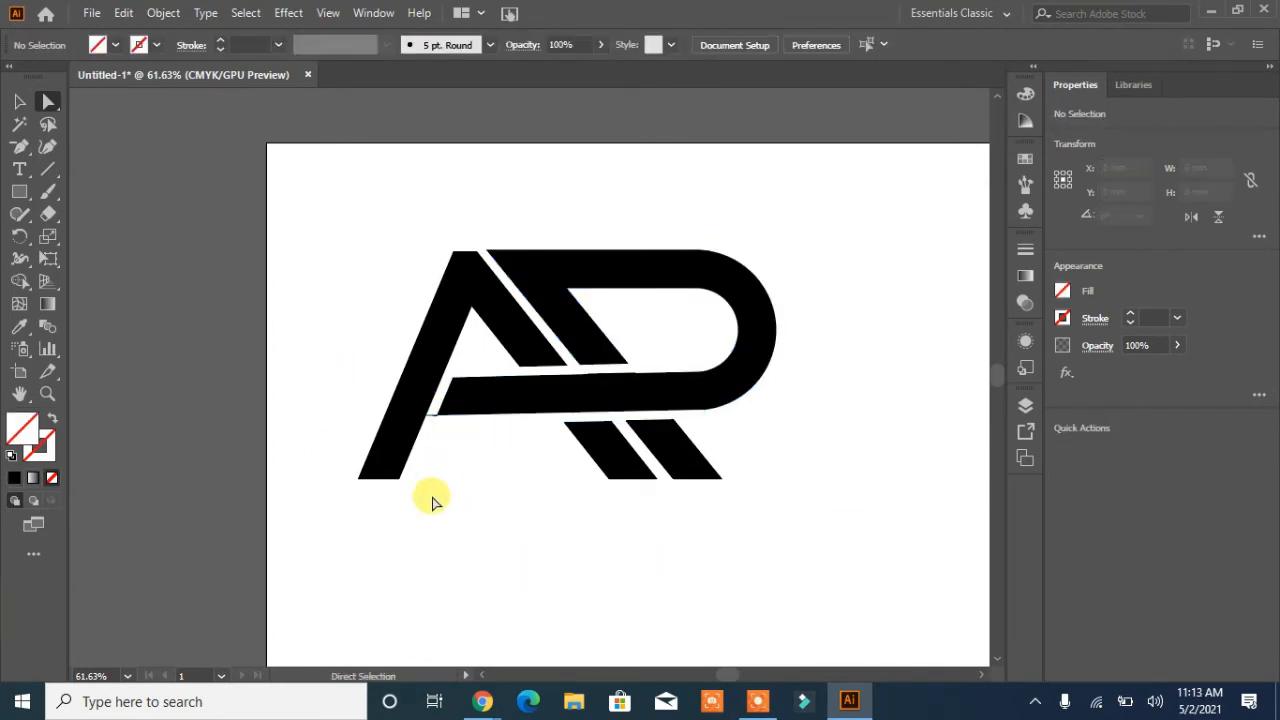
left_click(431, 418)
left_click(20, 147)
left_click(424, 415)
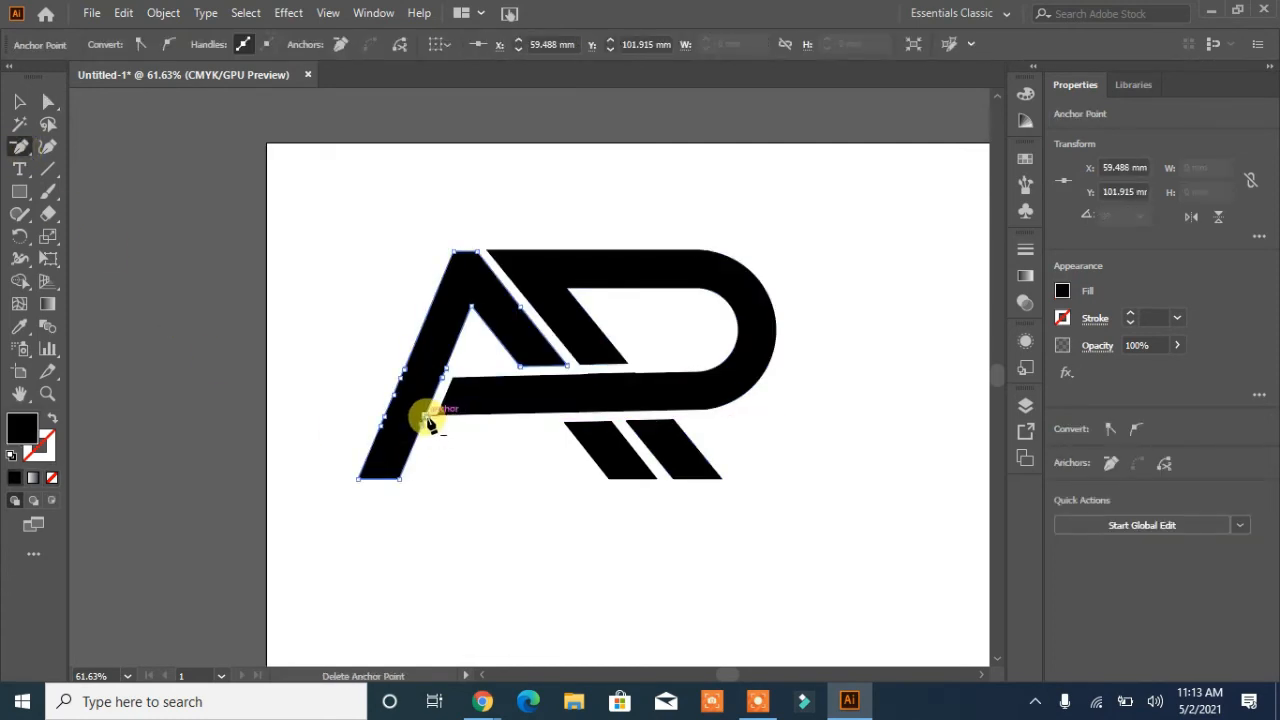
left_click(431, 415)
- Move the crossbar's lower-left corner point away from the A's leg so the slanted end runs parallel to the leg
left_click(48, 102)
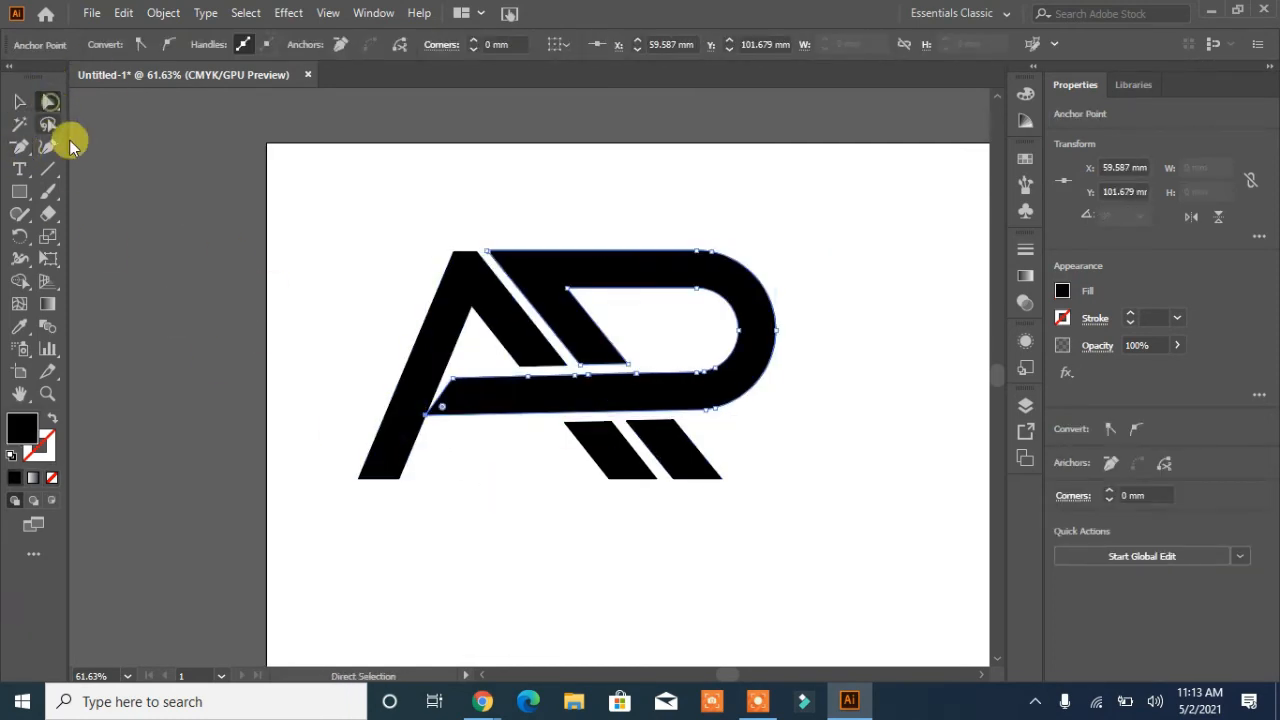
left_click(529, 583)
left_click(427, 413)
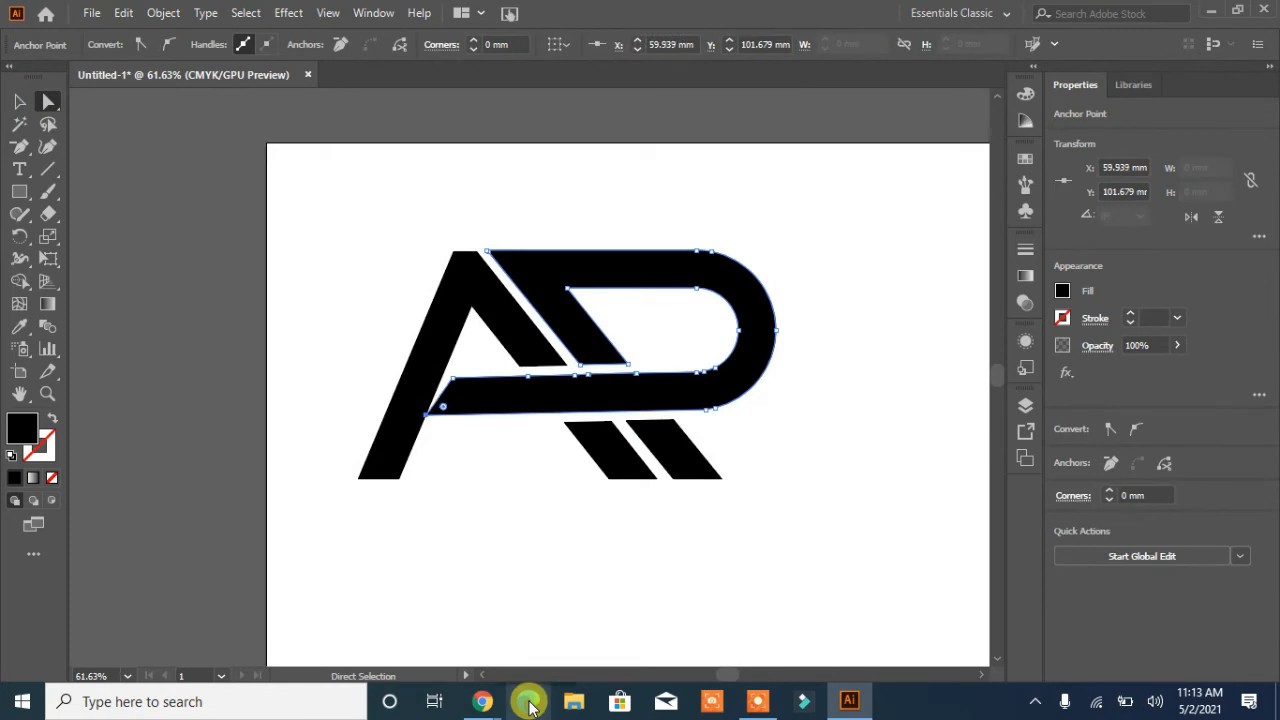
left_click(793, 556)
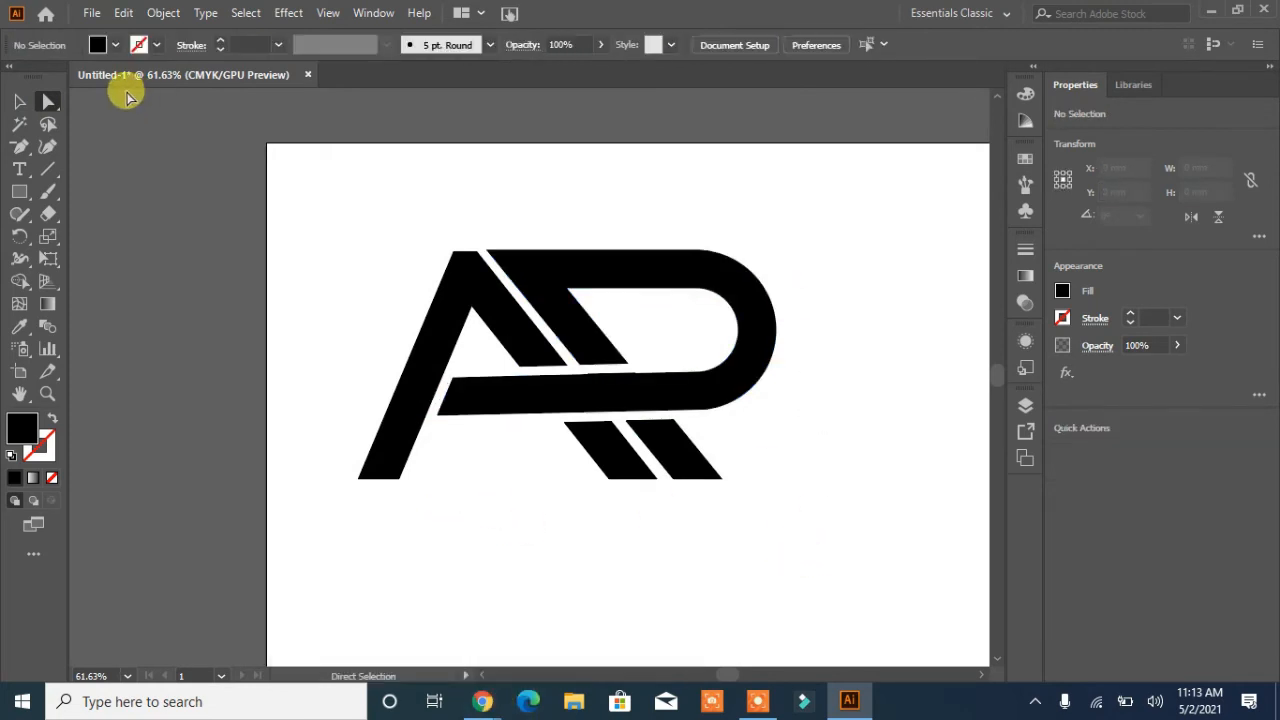
key("v")
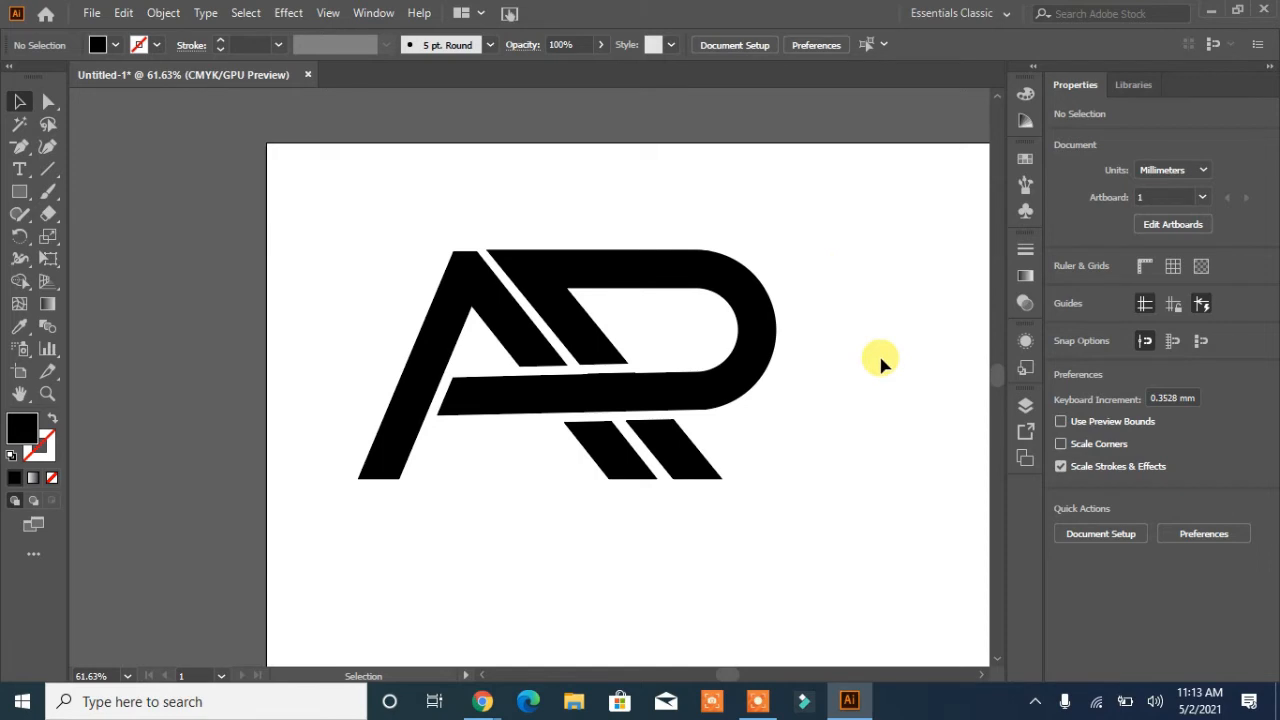
left_click(616, 368)
key("a")
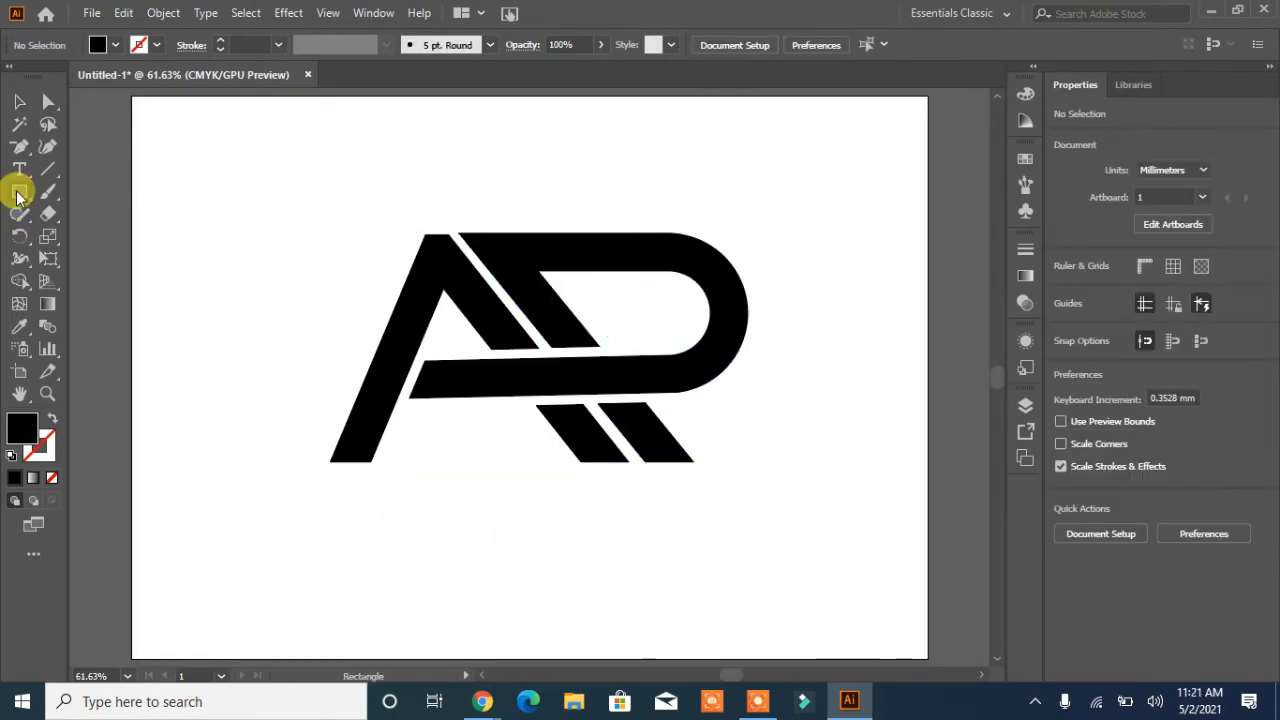
- Draw a vertical rectangle about 3 mm by 63 mm left of the logo and copy it sideways into four evenly spaced stripes
left_click(19, 191)
left_click_drag(163, 193, 166, 358)
key("v")
left_click_drag(165, 238, 183, 244)
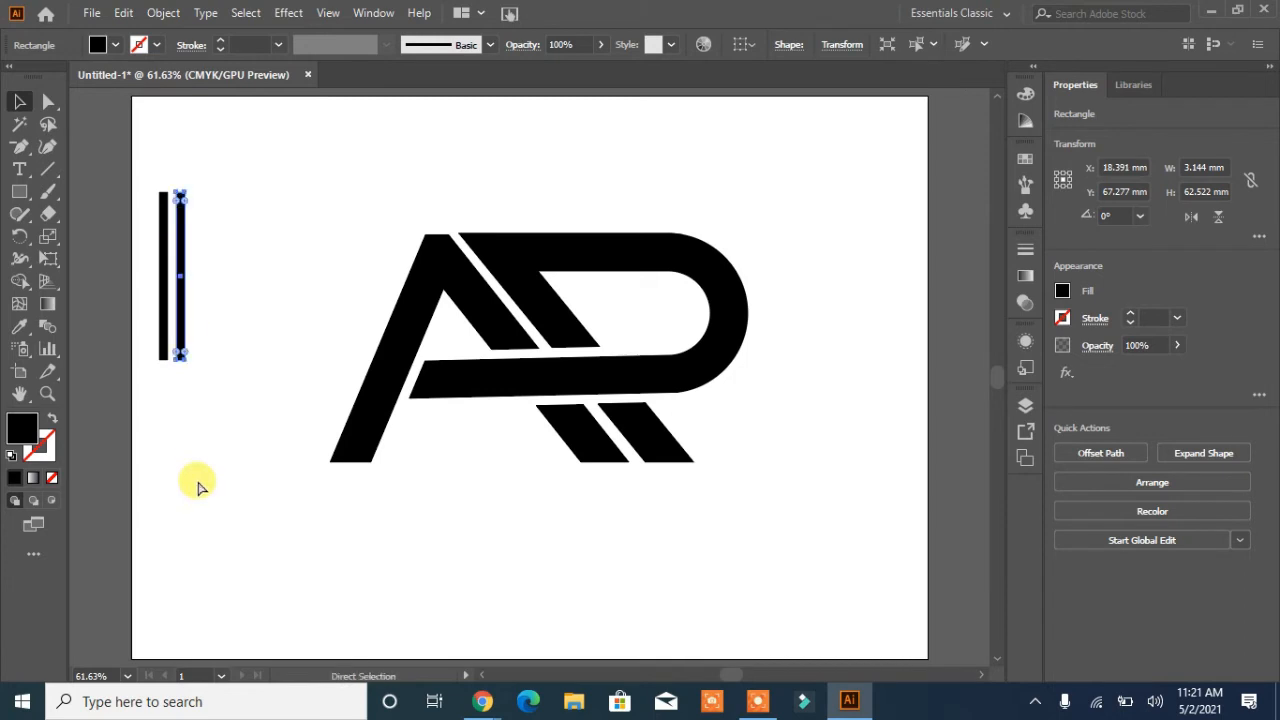
key("ctrl+d")
key("ctrl+d")
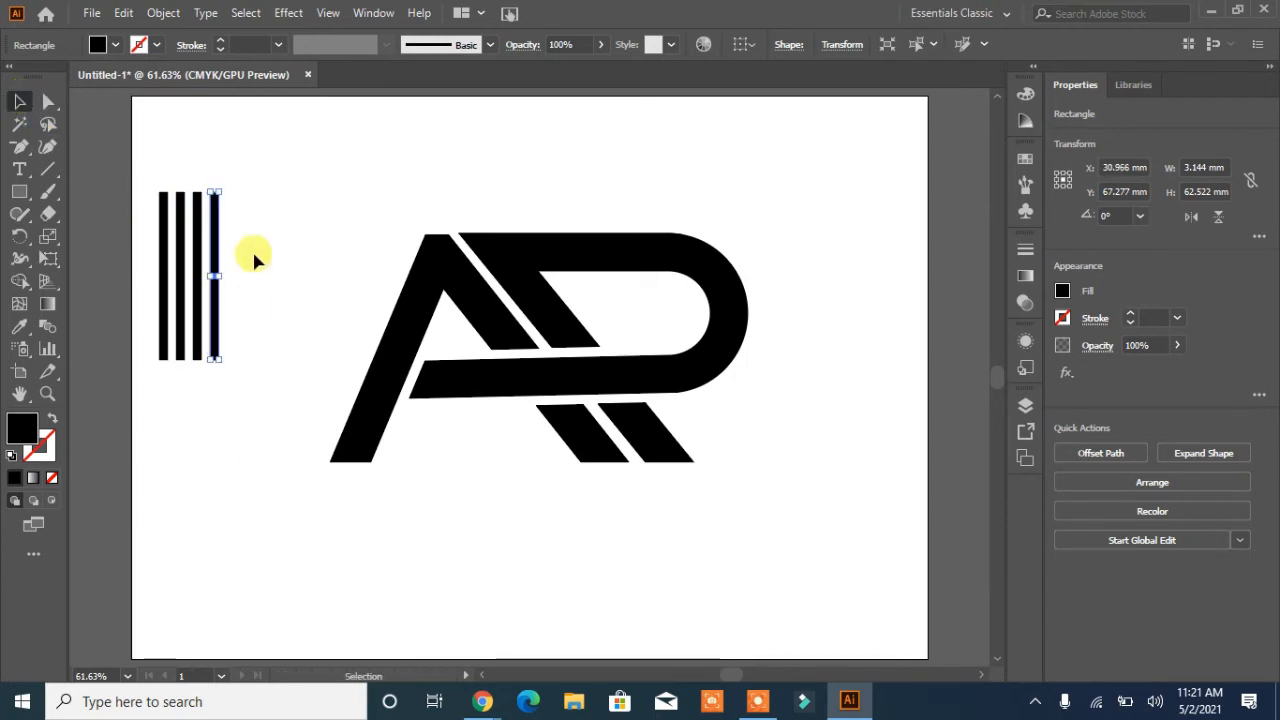
- Position the four stripes across the R's top bar, rotated about 38° to match its diagonal, and copy them over the crossbar's left end
left_click_drag(240, 186, 133, 392)
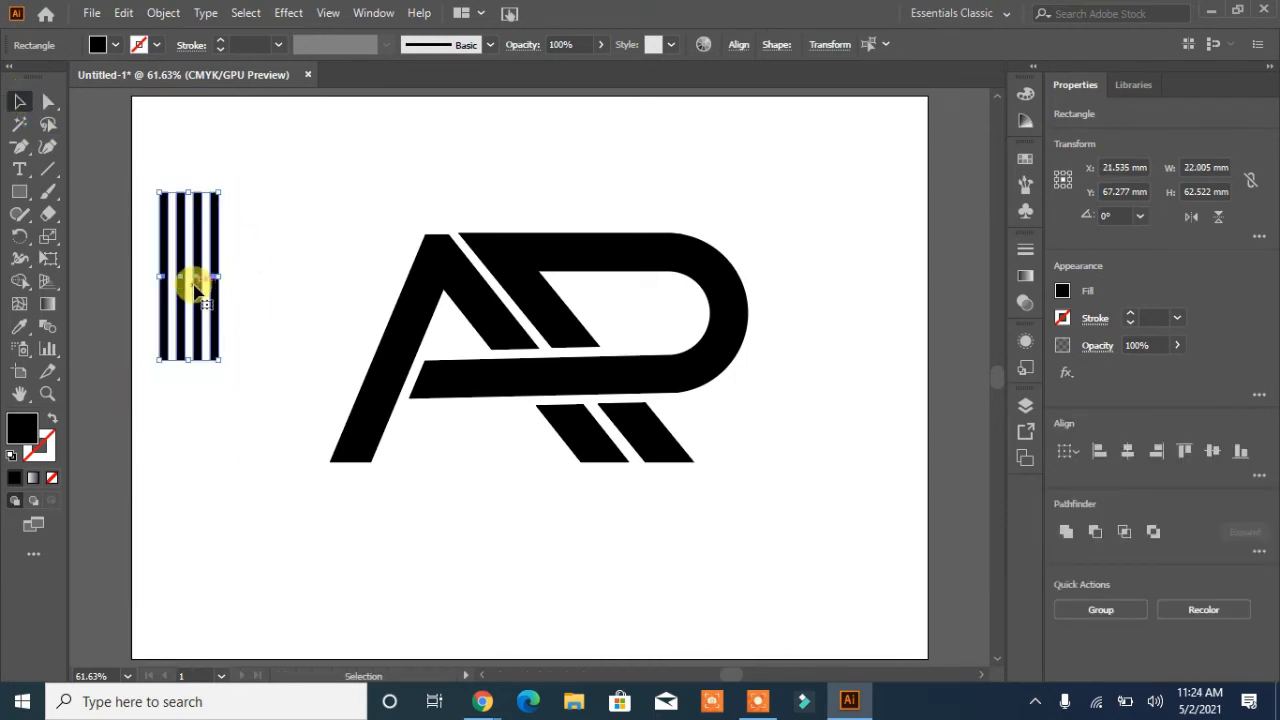
left_click_drag(197, 290, 636, 250)
left_click_drag(590, 158, 492, 172)
left_click_drag(624, 256, 565, 261)
left_click_drag(485, 198, 484, 199)
key("shift+Right")
key("Right")
key("Right")
key("Right")
key("Right")
key("Right")
key("Right")
key("Right")
key("Right")
key("Right")
key("Right")
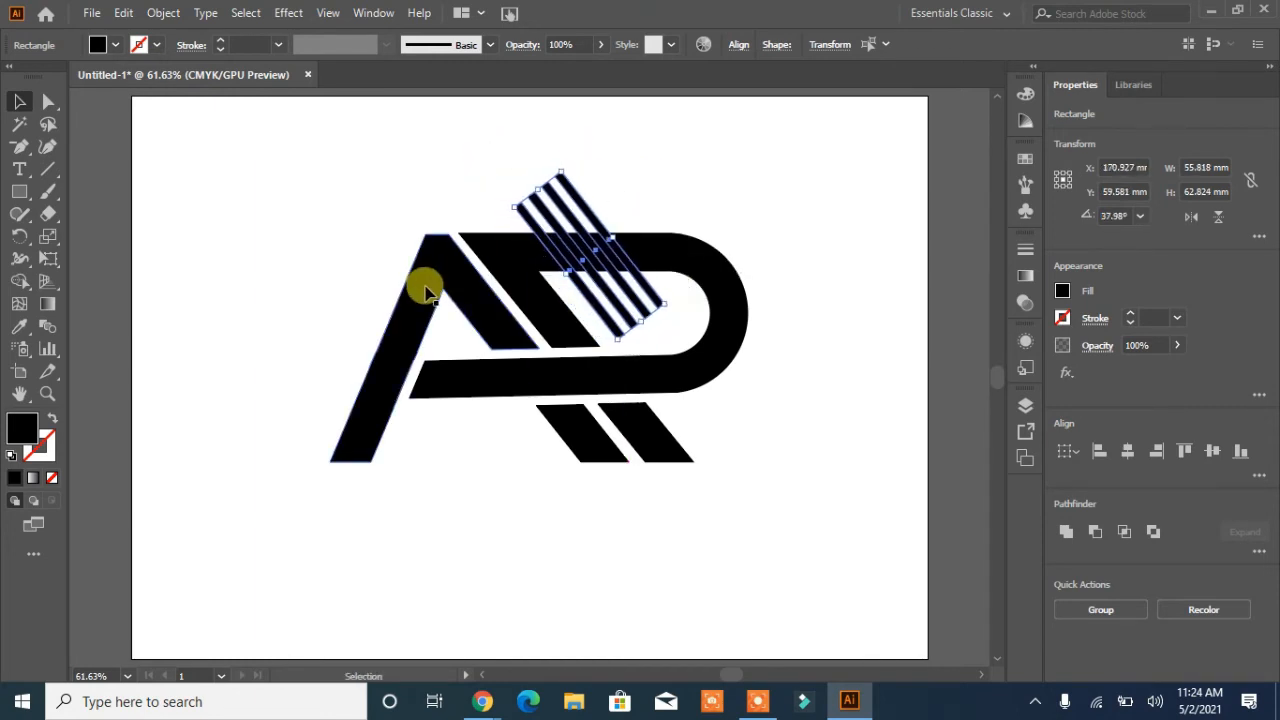
left_click_drag(600, 280, 486, 402)
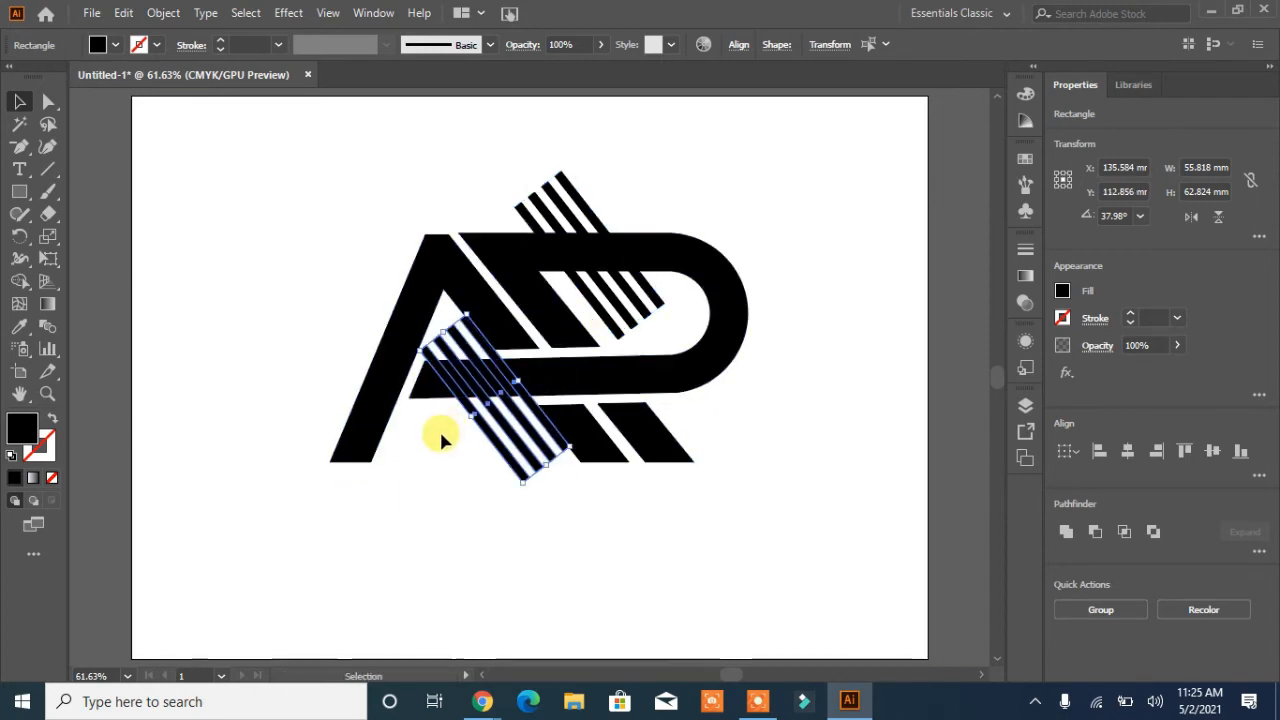
- Use Shape Builder with both stripe sets and the R shape selected to cut the stripes out of the top bar and crossbar
left_click(604, 374, "shift")
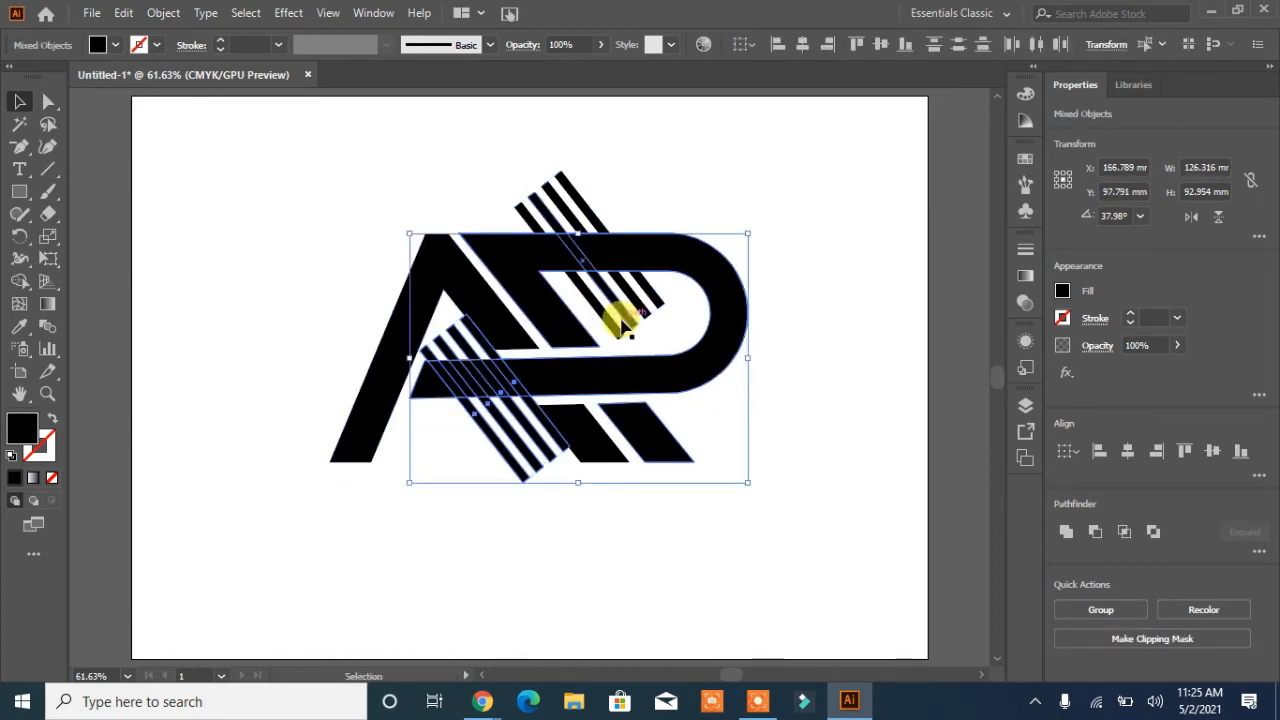
left_click(648, 302, "shift")
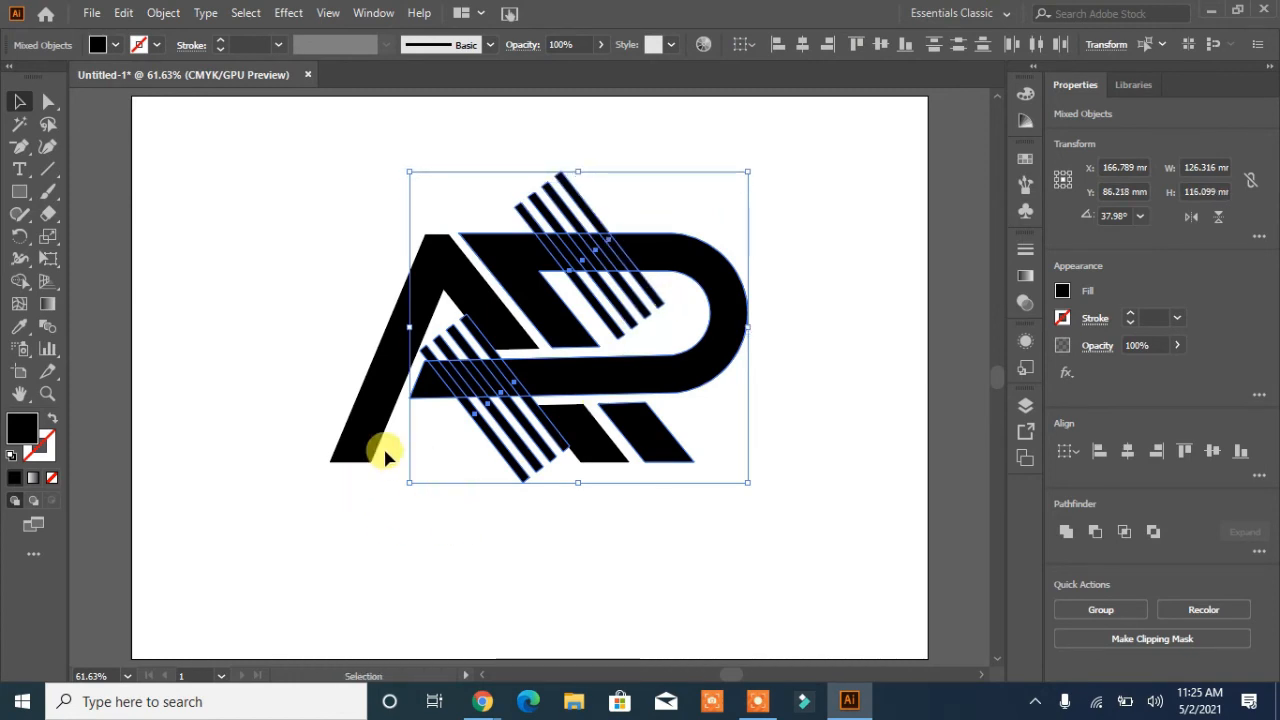
left_click(17, 279)
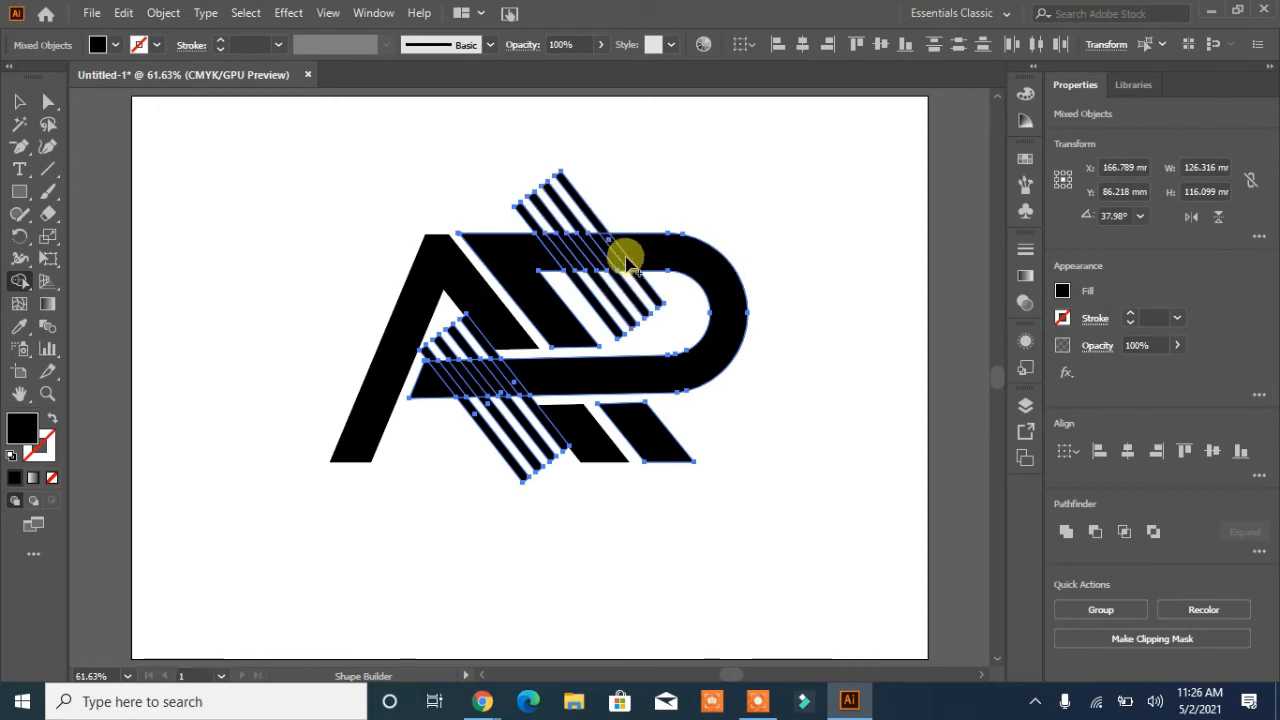
left_click_drag(620, 257, 636, 280)
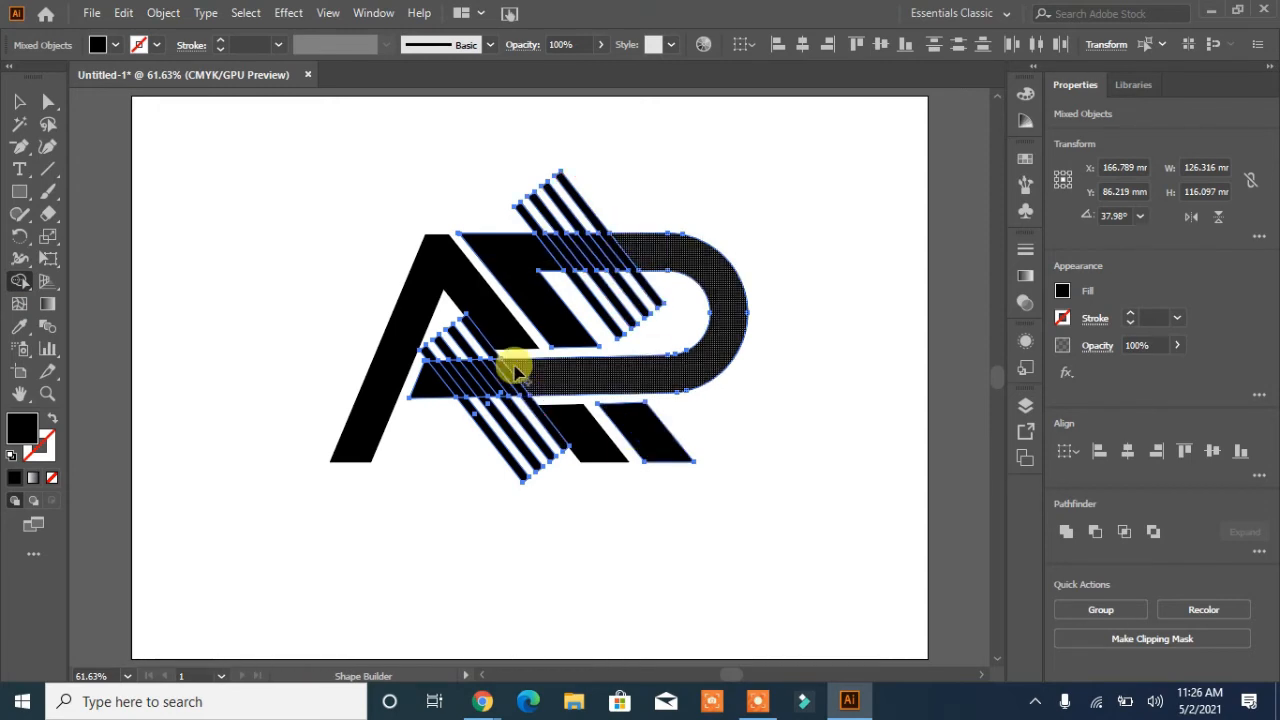
mouse_move(580, 440)
left_mouse_down()
mouse_move(500, 357)
mouse_move(488, 375)
mouse_move(457, 366)
left_mouse_up()
left_click_drag(480, 421, 451, 383)
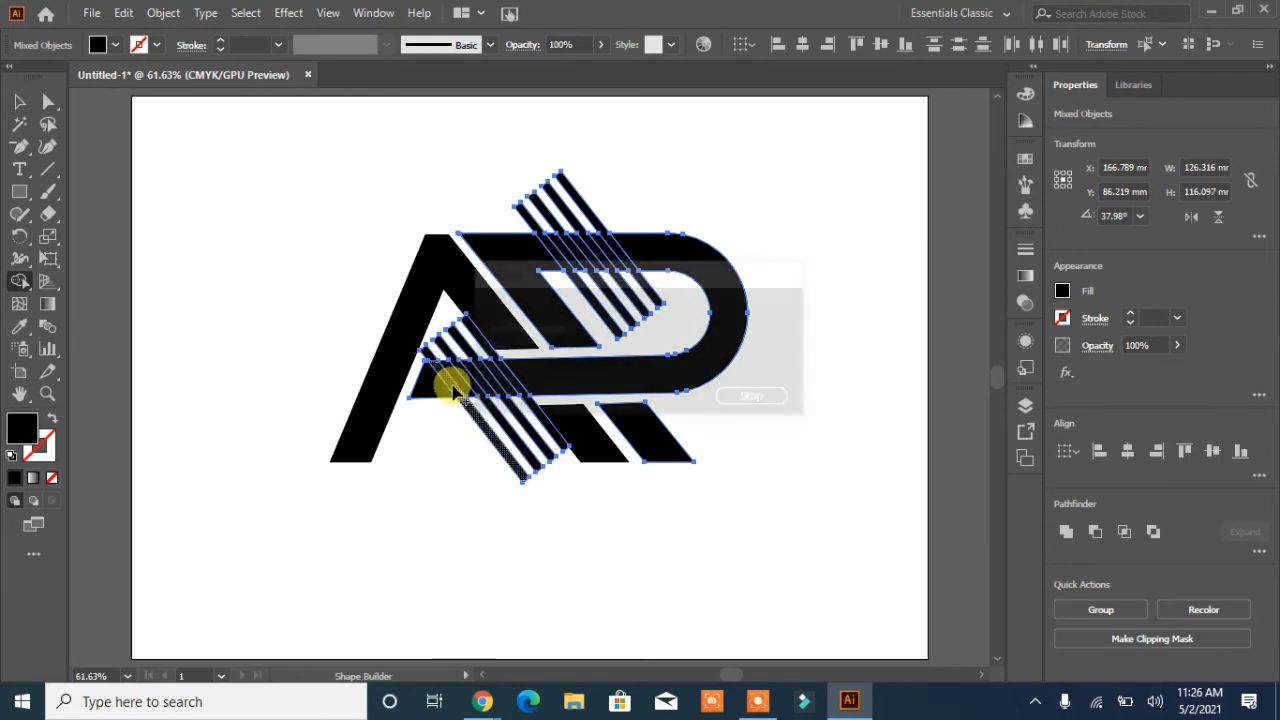
- Pull the leftover stripe pieces away from the logo's top bar and crossbar and delete them
left_click(20, 102)
left_click(446, 466)
left_click_drag(514, 468, 274, 293)
left_click_drag(541, 450, 285, 293)
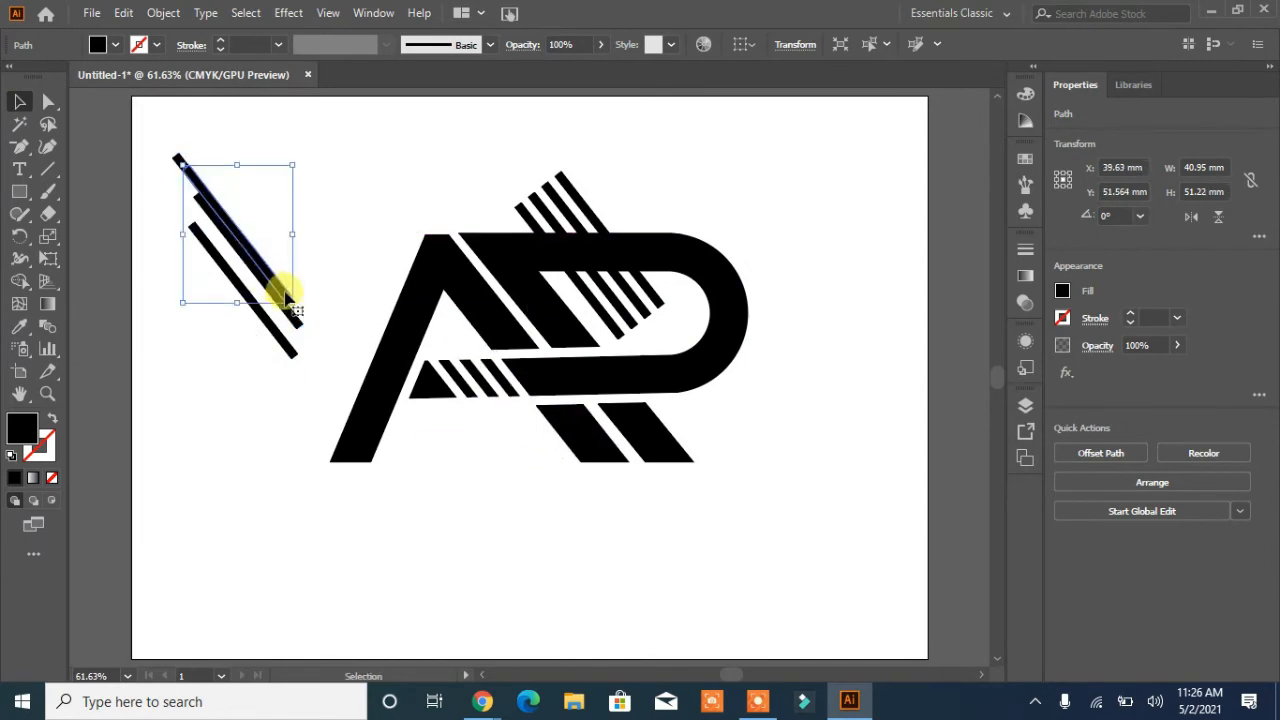
left_click_drag(493, 216, 200, 180)
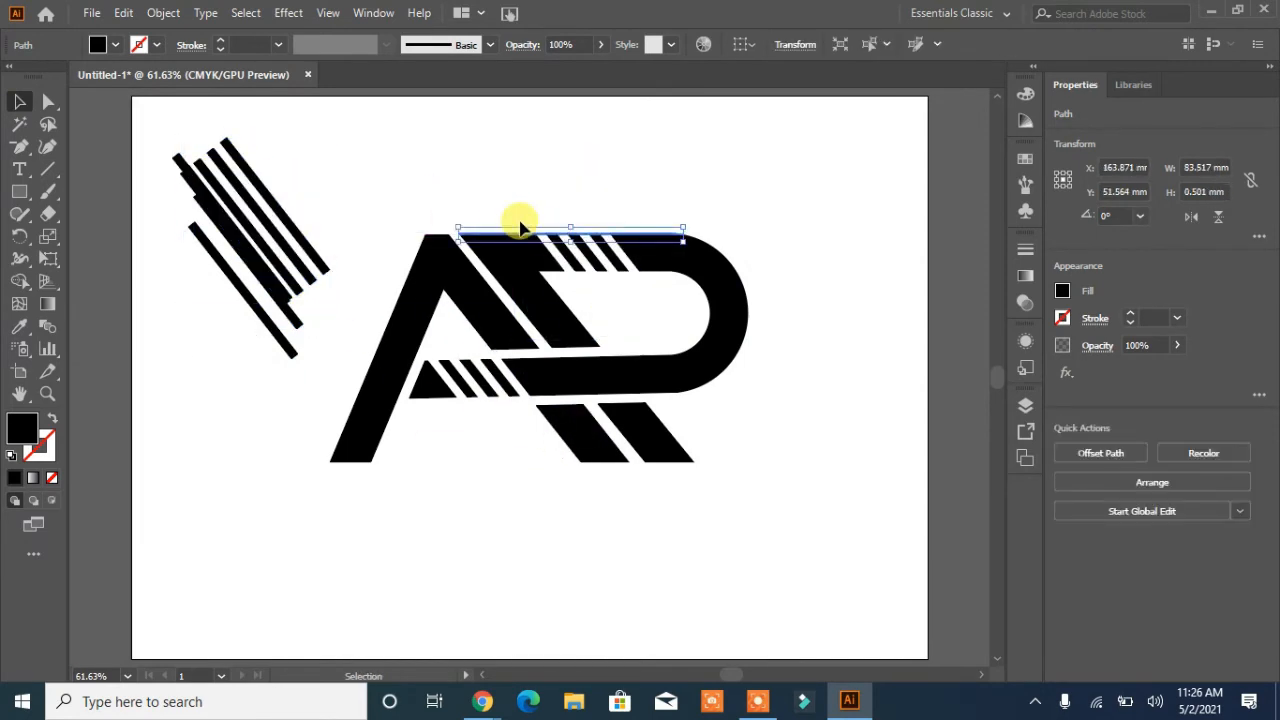
left_click(519, 226)
left_click_drag(340, 125, 198, 349)
key("Delete")
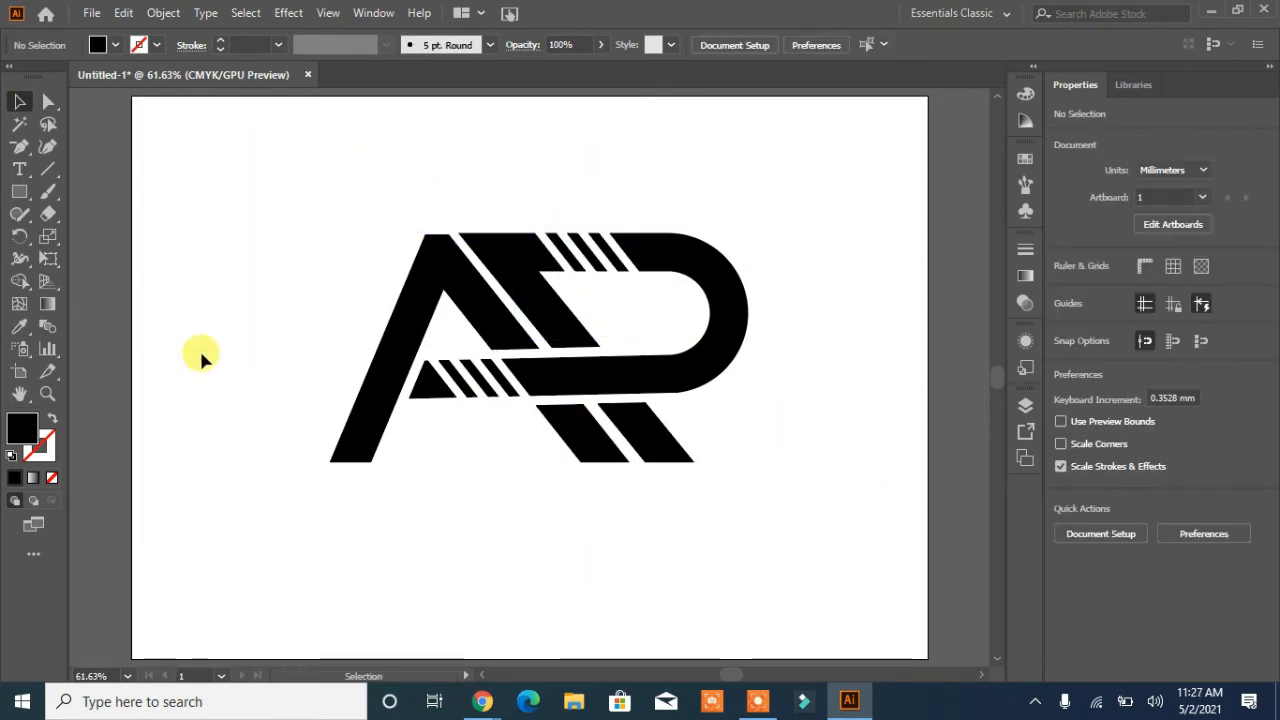
- Group all the logo pieces and scale the group down proportionally about its centre
left_click_drag(777, 206, 246, 563)
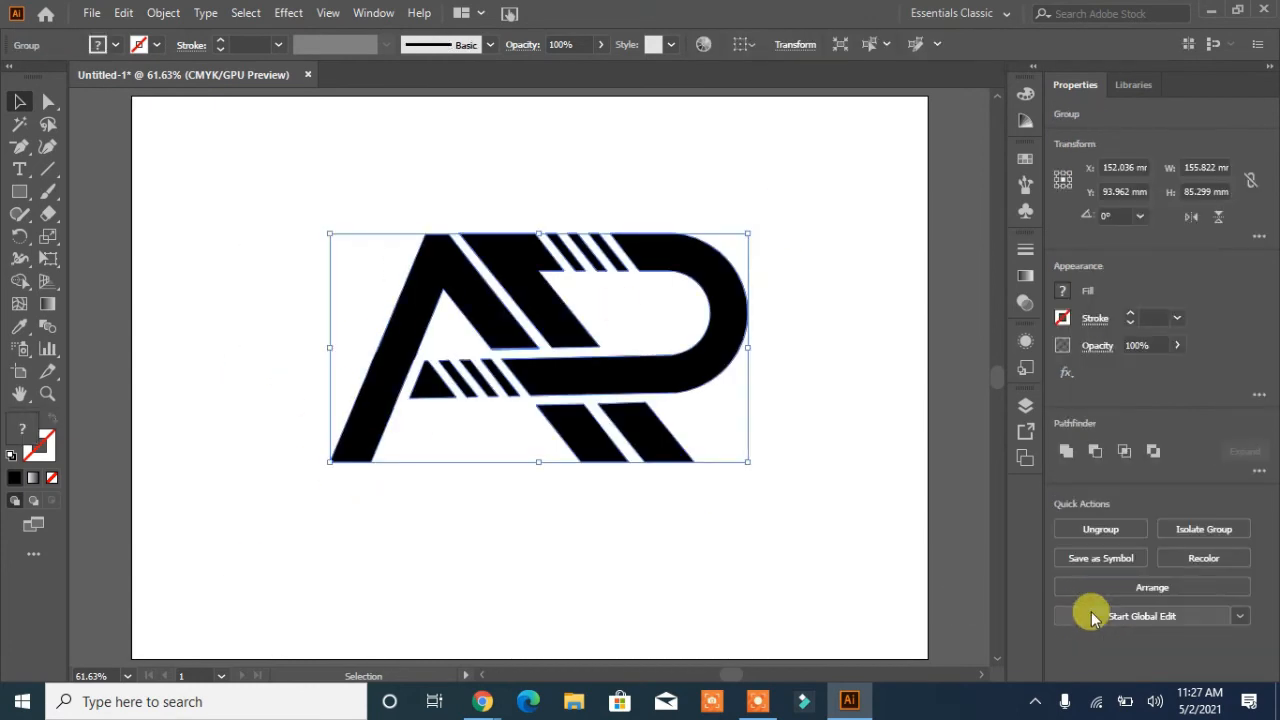
left_click_drag(747, 461, 661, 415)
left_click(736, 512)
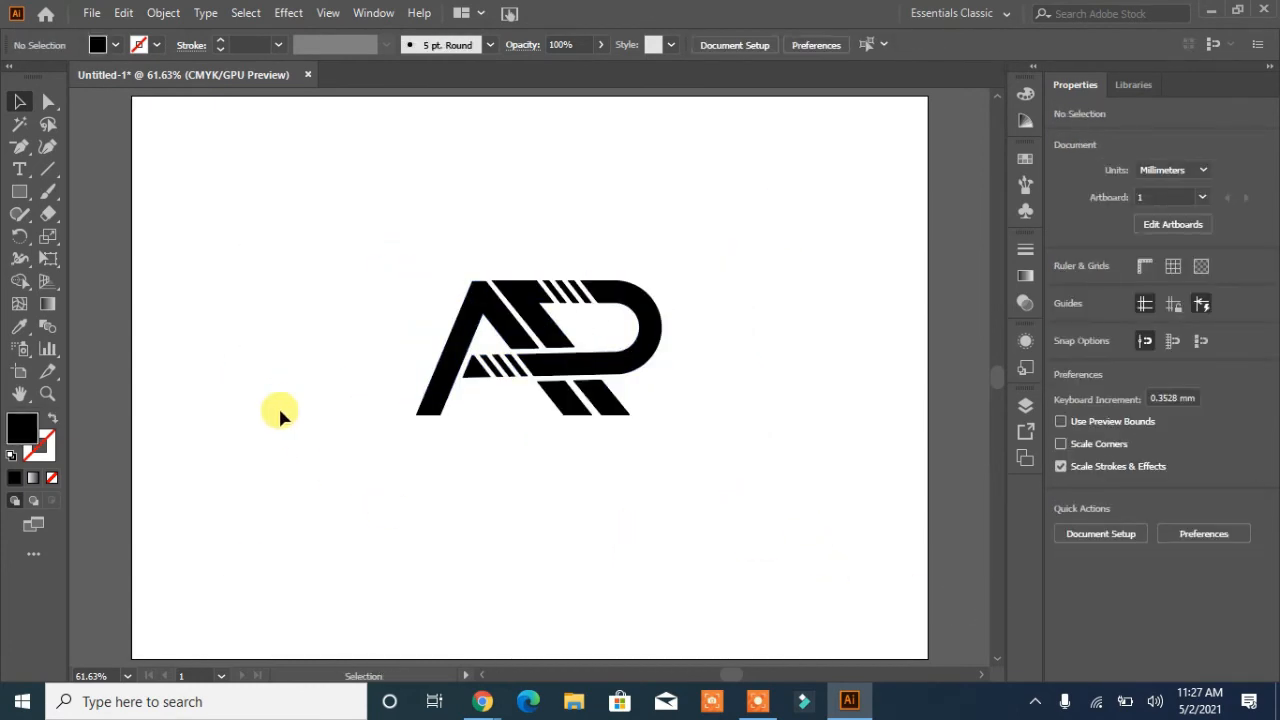
- Draw a circle about 94.5 mm in diameter over the AR monogram, with a black outline and no fill
left_click_drag(19, 191, 81, 241)
left_click_drag(425, 232, 676, 486)
left_click(50, 420)
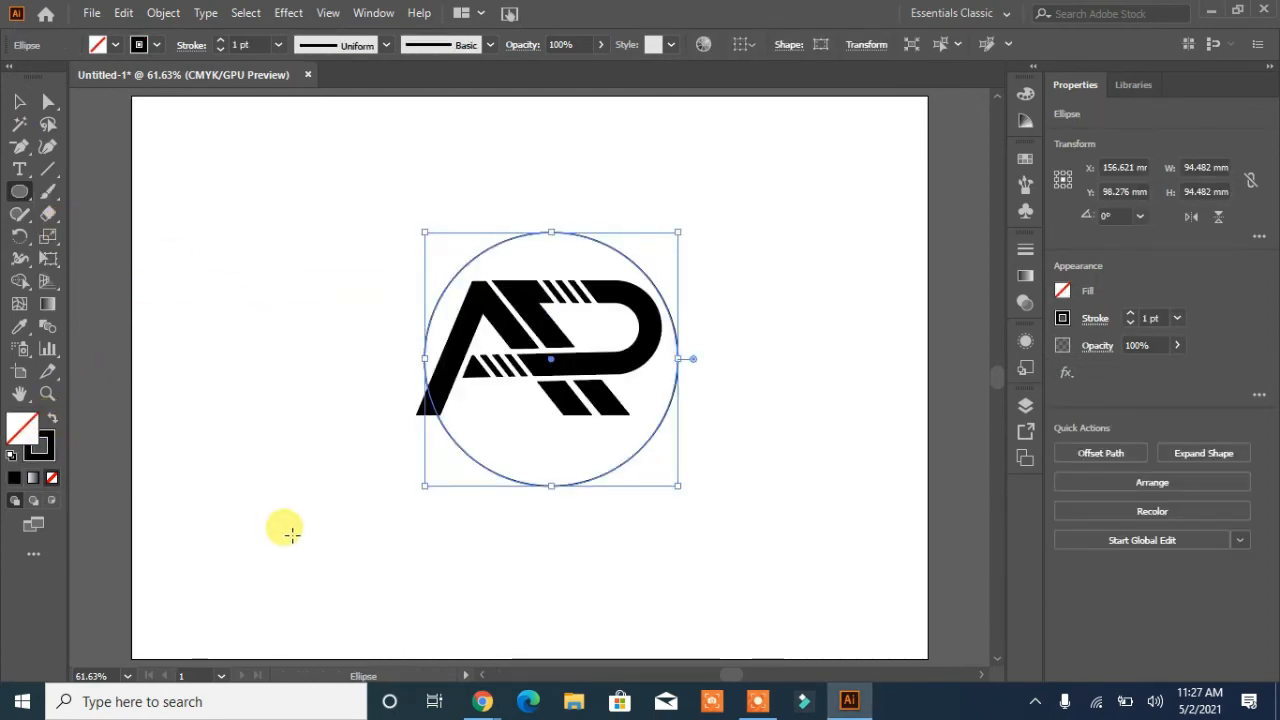
- Nudge the circle up about 5.3 mm and set its stroke weight to 17 pt
key("Up")
key("Up")
key("Up")
key("Up")
key("Up")
key("Up")
key("Up")
key("Up")
key("Up")
key("Up")
key("Up")
key("Up")
key("Up")
key("Up")
key("Up")
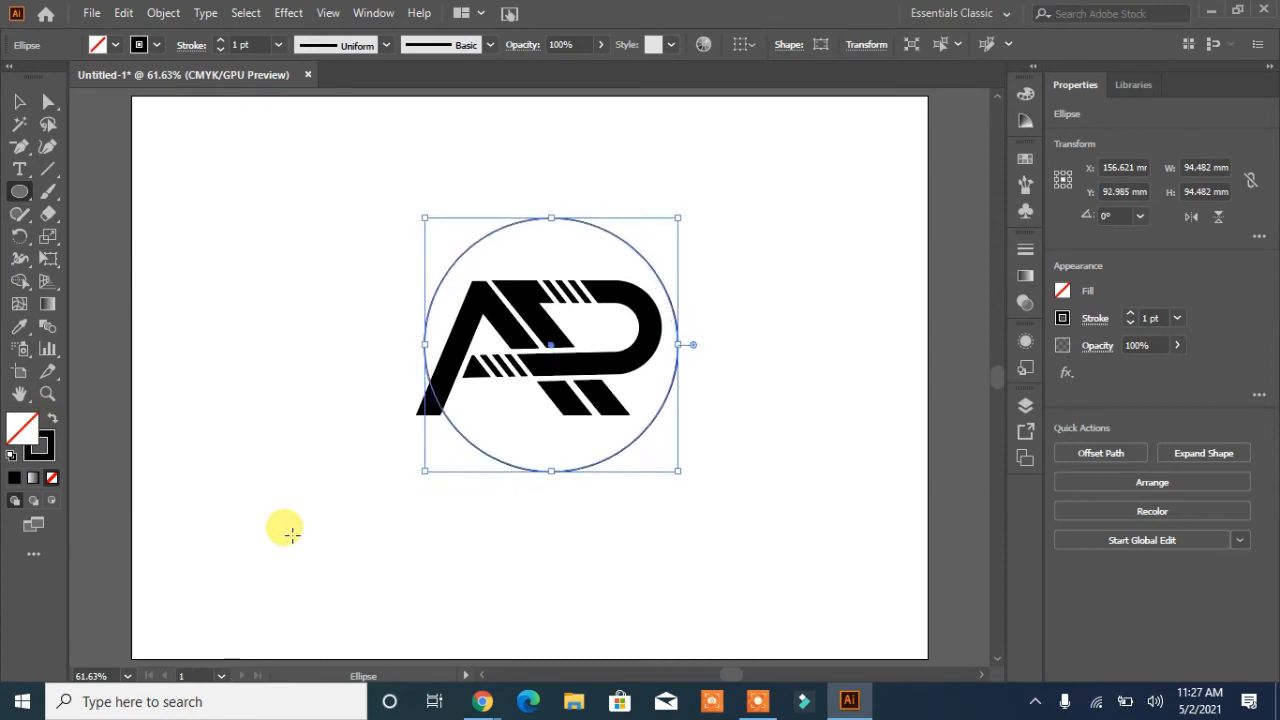
left_click(220, 41)
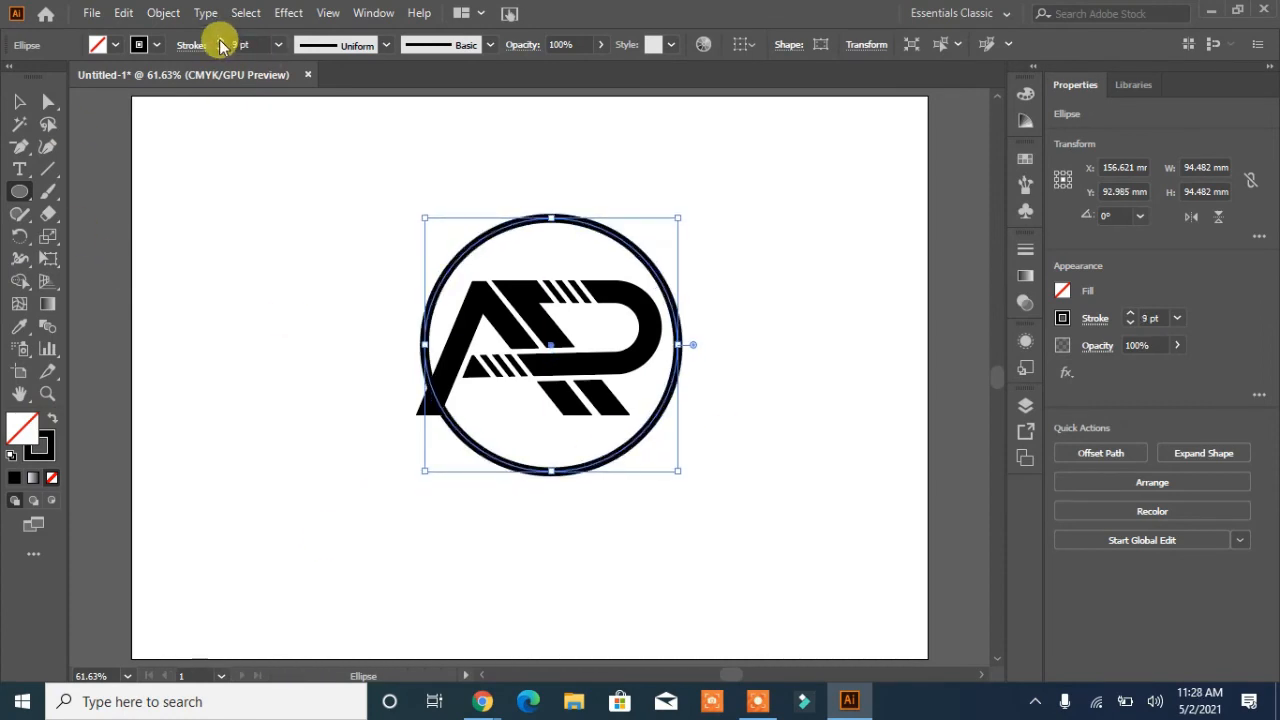
left_click(220, 41)
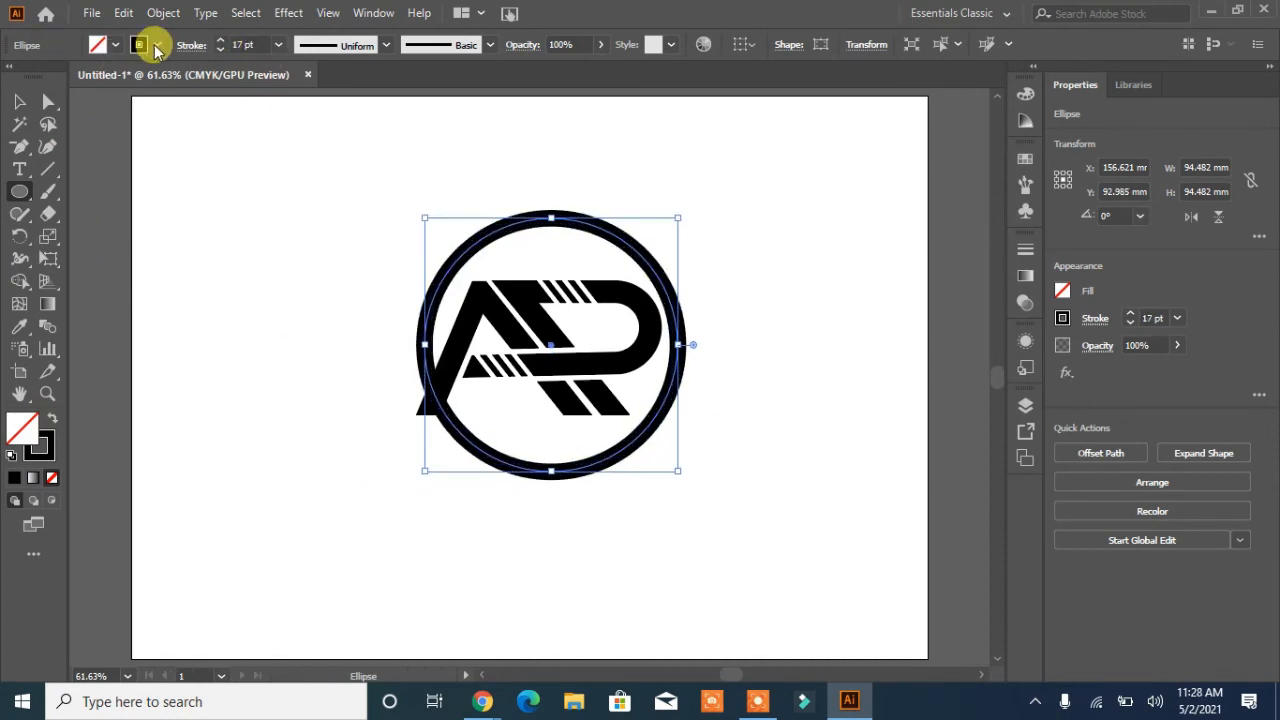
- Expand the circle's fill and stroke to turn the outline into a solid ring shape, and deselect it
left_click(122, 13)
left_click(266, 229)
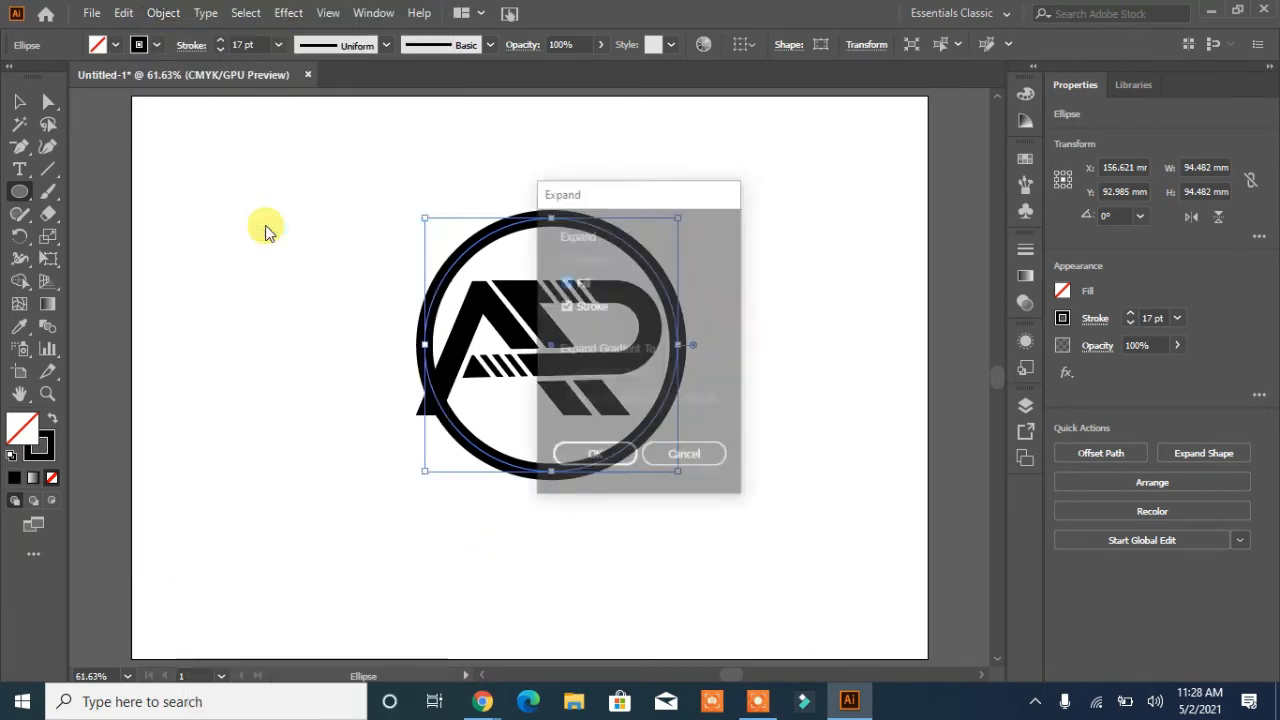
left_click(594, 452)
left_click(251, 449)
left_click(684, 383)
left_click(790, 486)
key("Escape")
left_click(19, 101)
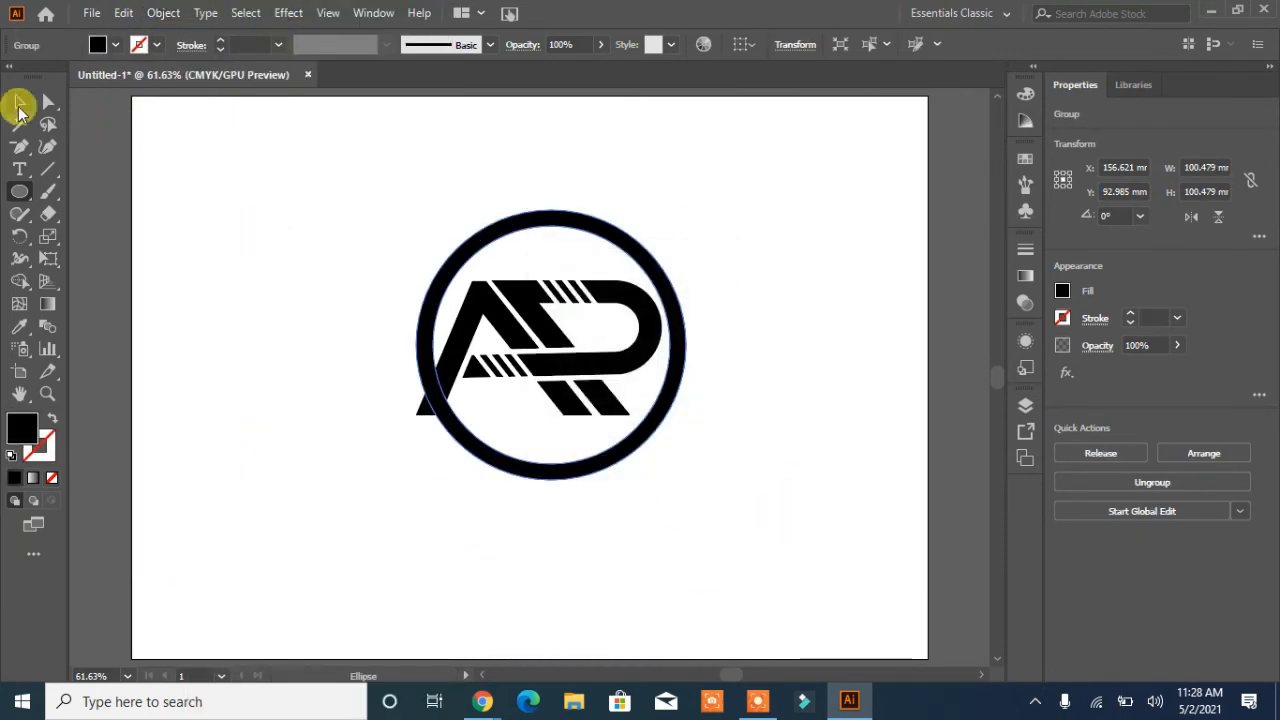
left_click(152, 258)
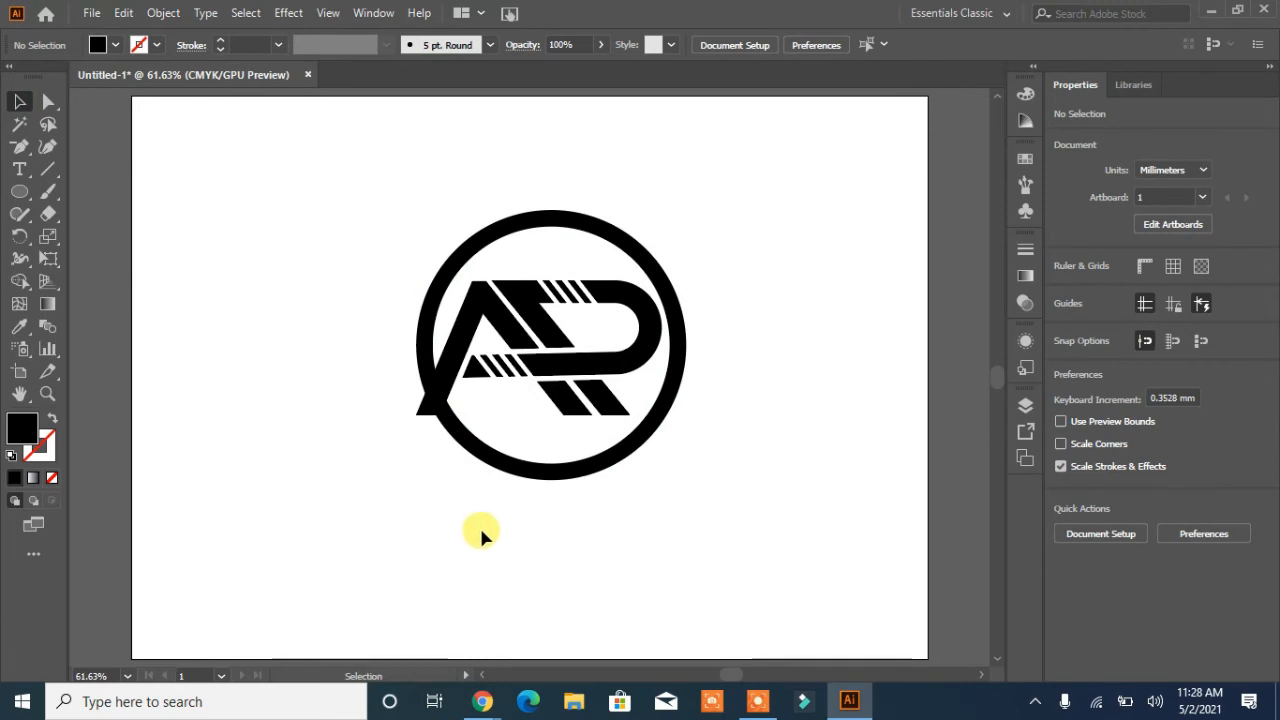
- Offset the path of the A shape within the monogram by 3.5278 mm, using miter joins and a miter limit of 4
left_click(455, 366)
left_click(455, 366)
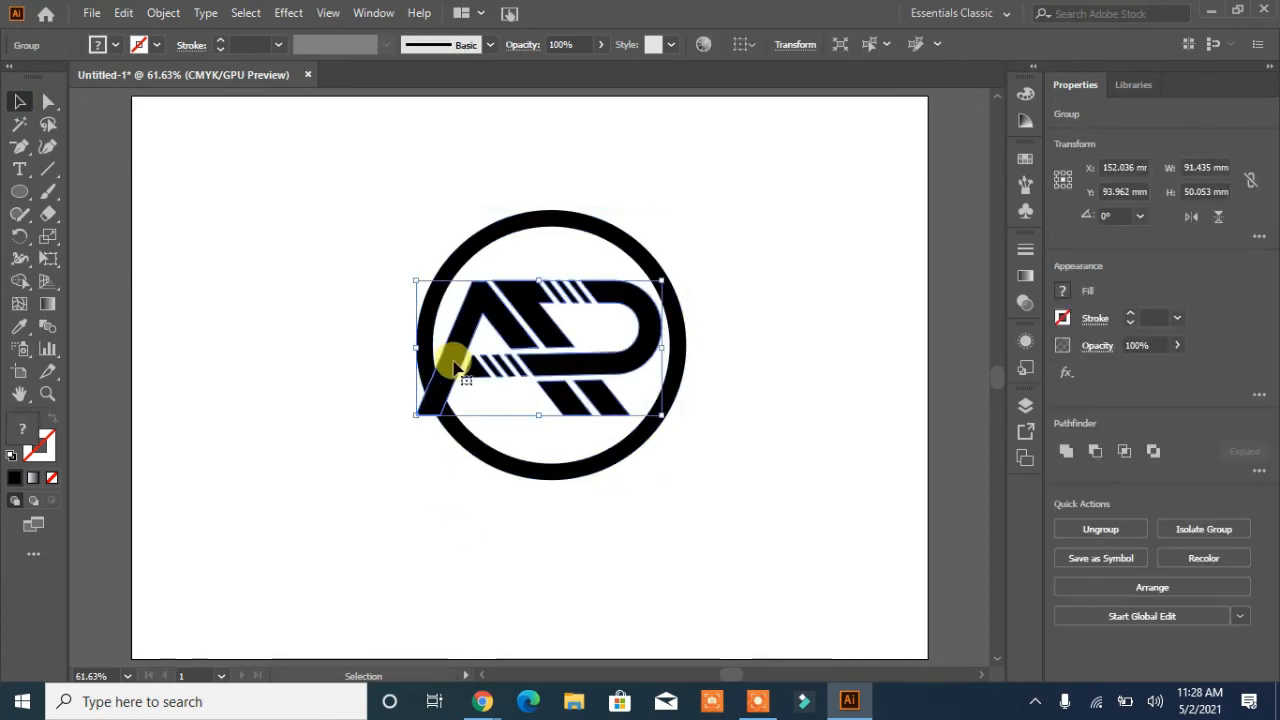
left_click(48, 101)
left_click(208, 255)
left_click(428, 387)
key("v")
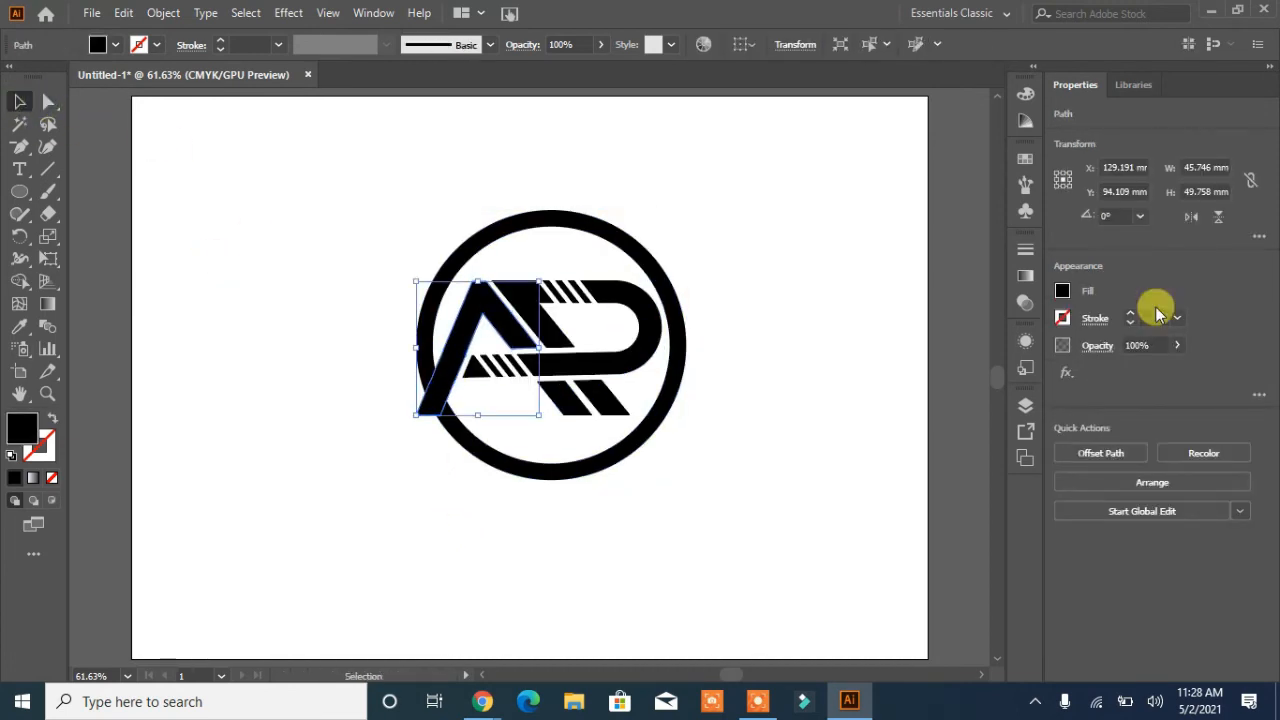
left_click(1101, 453)
left_click(878, 371)
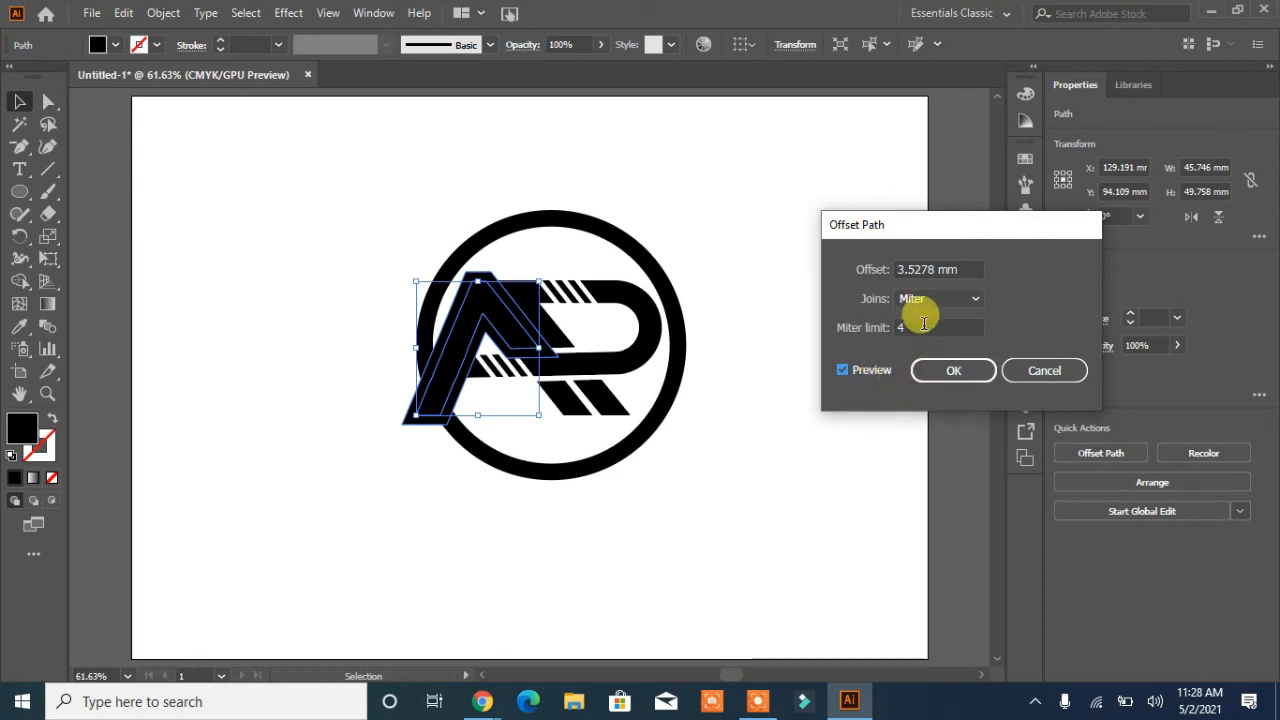
left_click(954, 370)
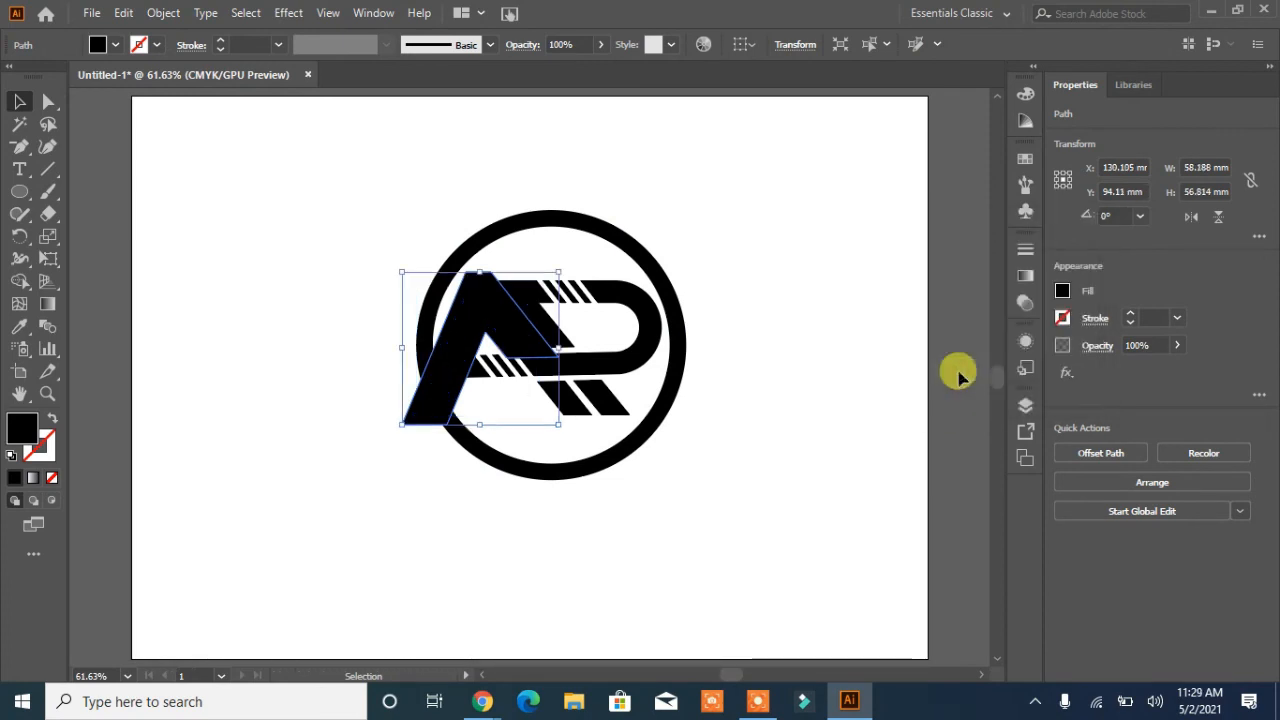
- Use Shape Builder on the offset A shape and the ring to cut a gap around the A's leg
left_click(503, 473, "shift")
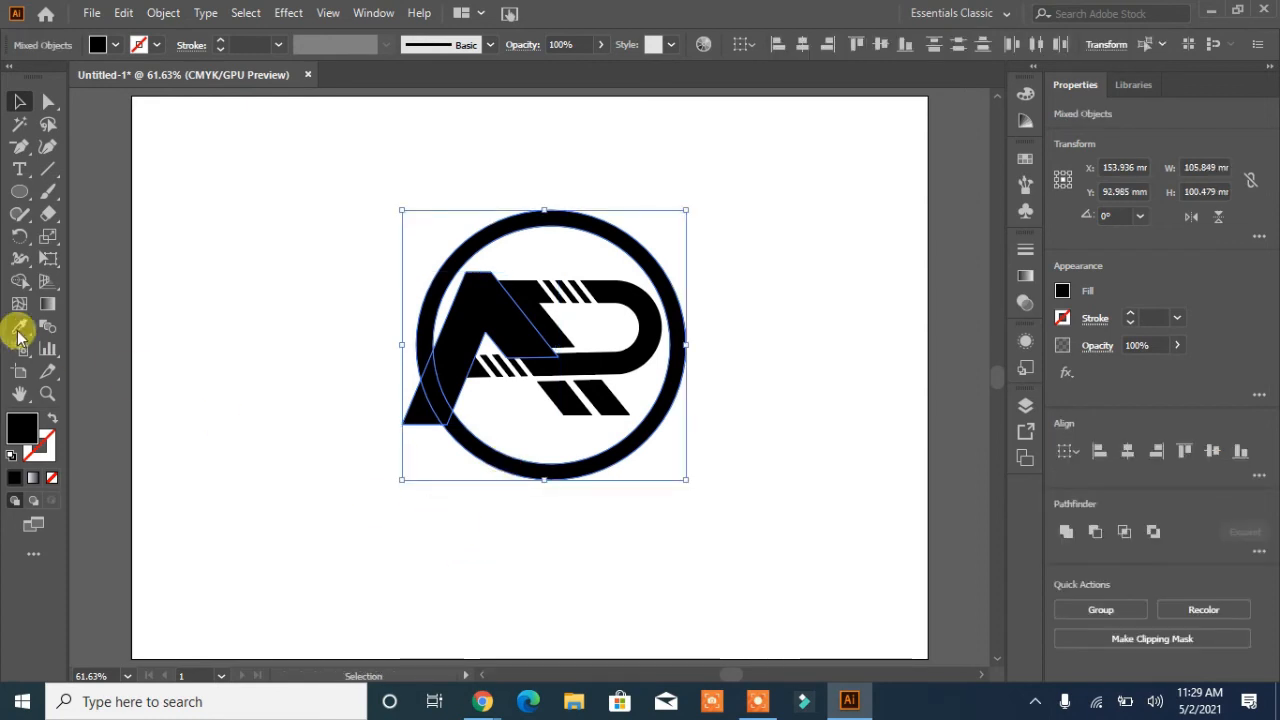
left_click(22, 281)
left_click_drag(466, 354, 424, 412)
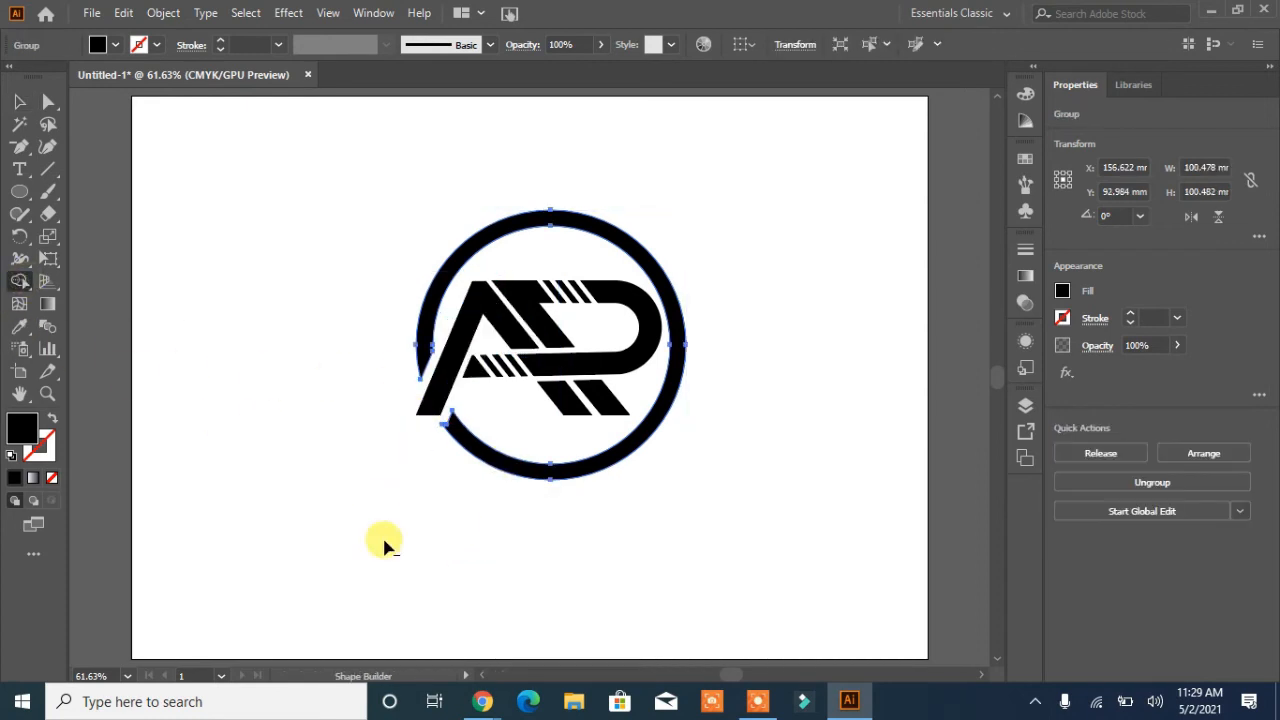
left_click(22, 102)
left_click(266, 372)
- Extend the A's leg diagonally downward past the ring by moving its two bottom anchor points together along the slant
left_click(427, 444)
left_click(440, 420)
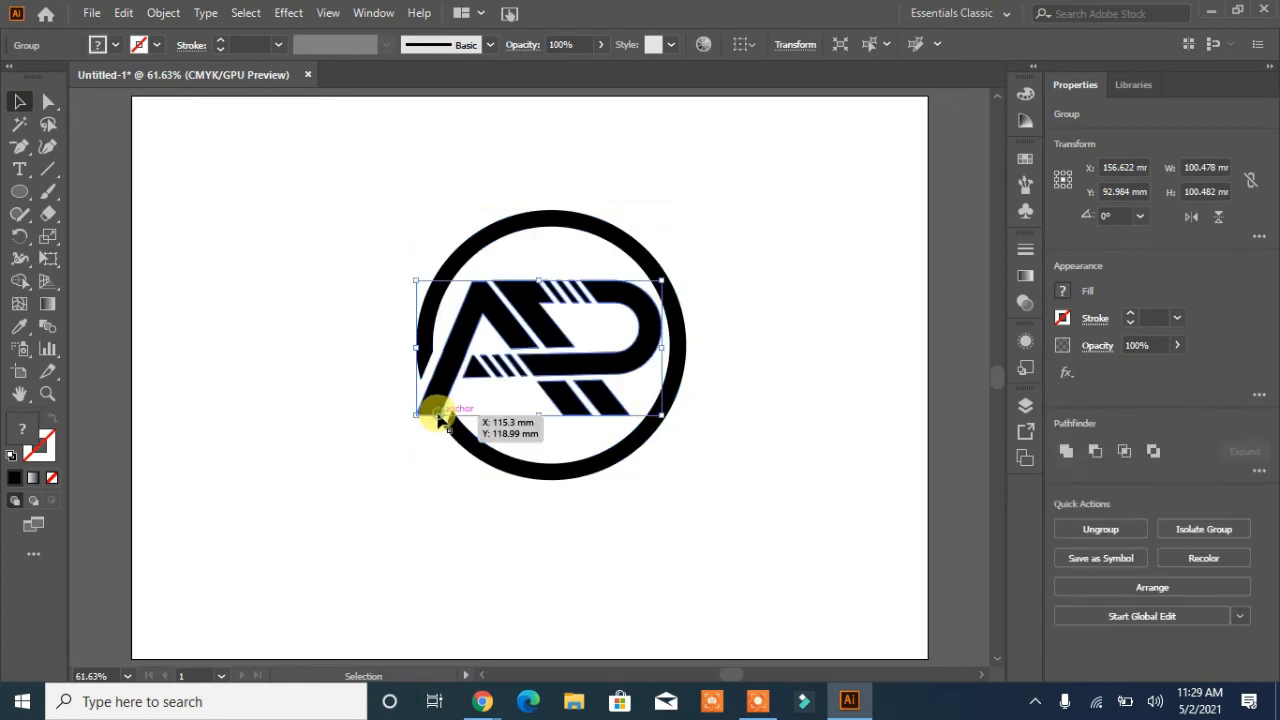
left_click(48, 102)
left_click(340, 460)
left_click(439, 416)
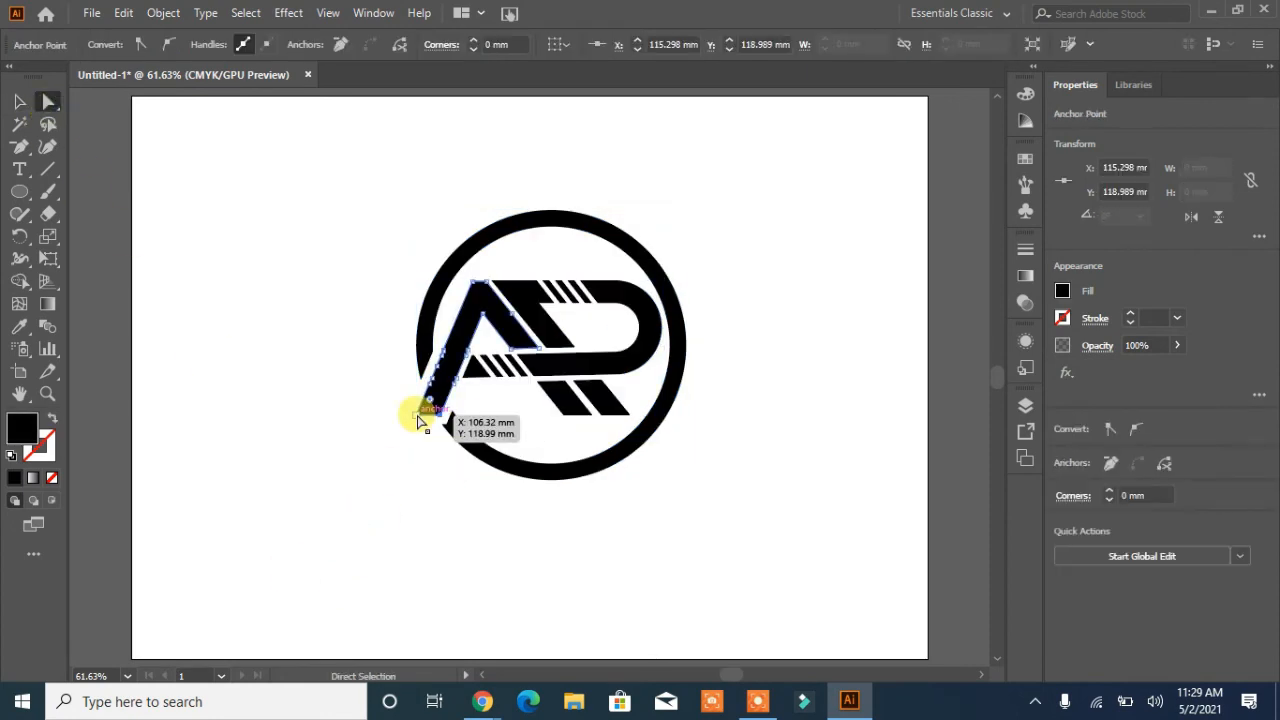
left_click(417, 415, "shift")
left_click_drag(429, 414, 417, 442)
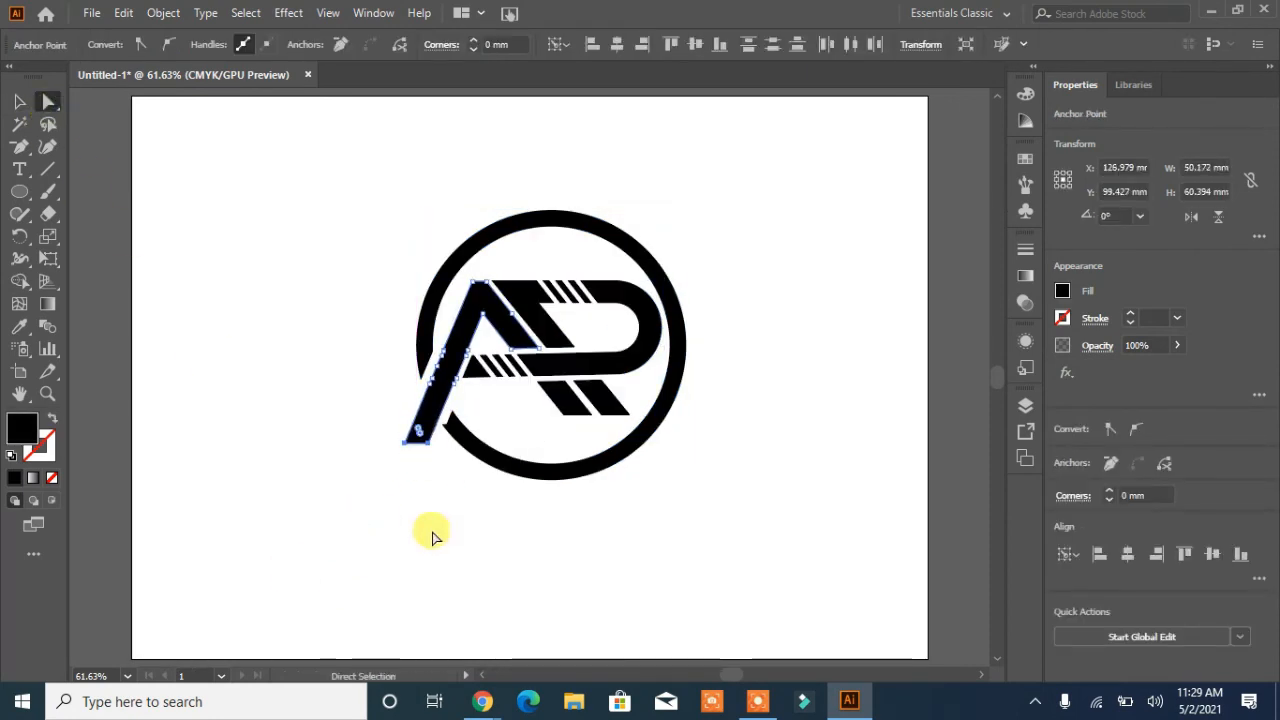
- Remove the extra anchor point at the ring's lower cut end and move its outer corner to make the cut parallel to the A's leg
left_click(446, 460)
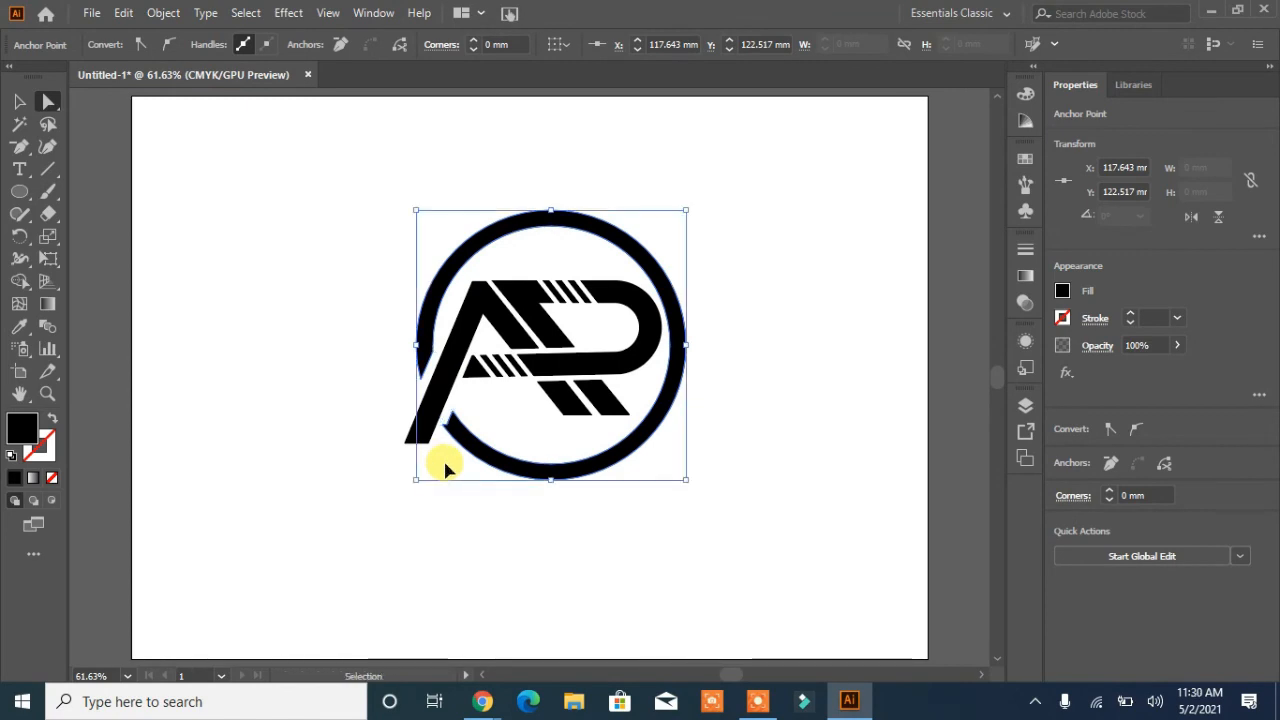
key("ctrl+plus")
key("ctrl+plus")
key("ctrl+plus")
key("ctrl+plus")
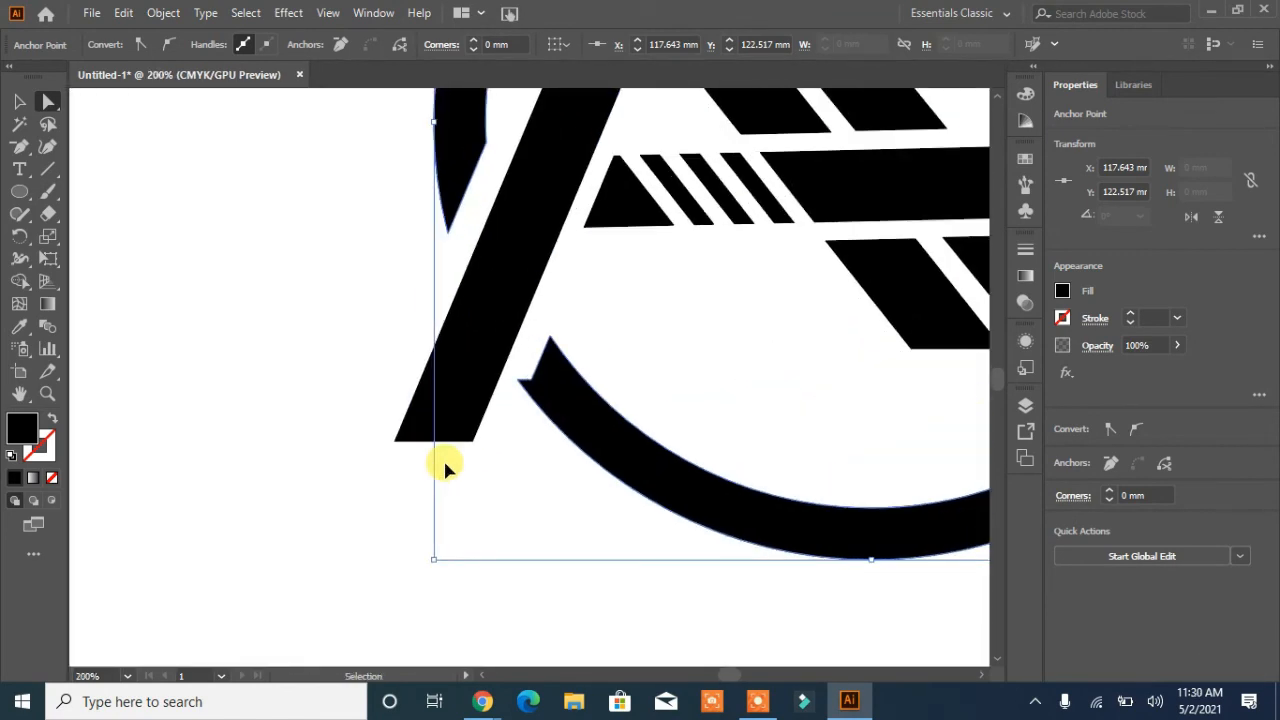
left_click(27, 147)
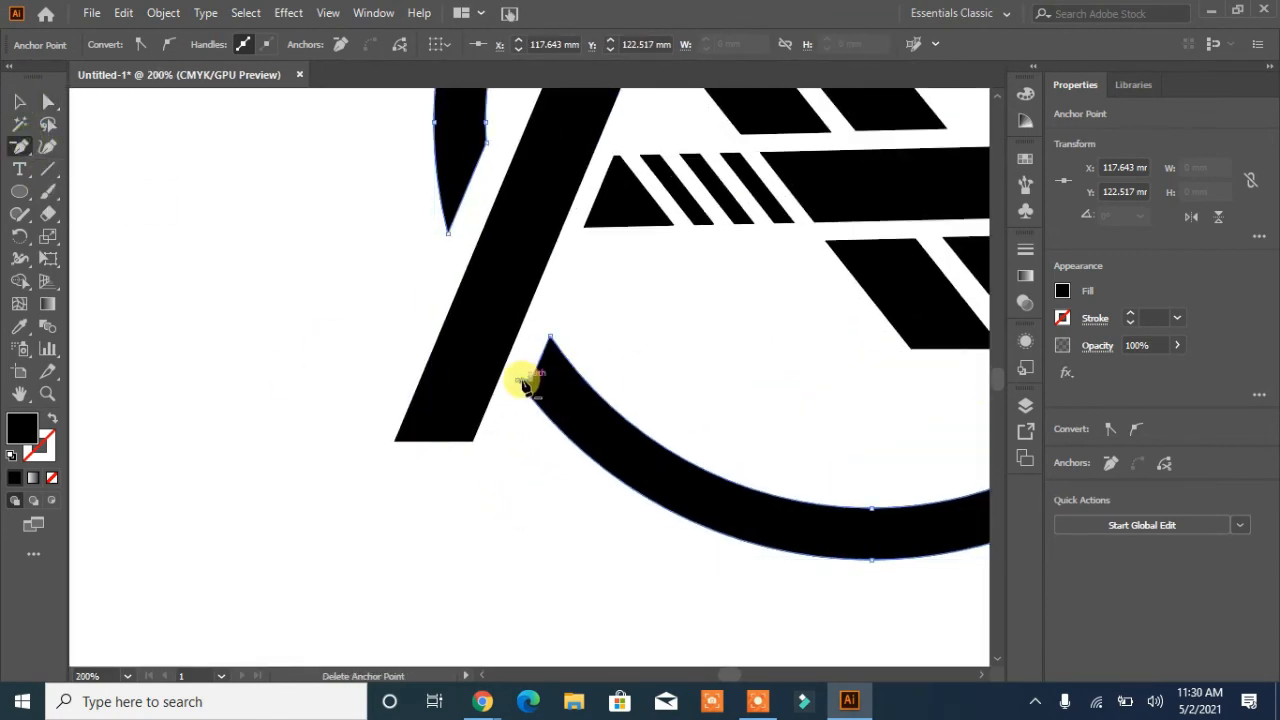
left_click(523, 382)
left_click(15, 107)
left_click(521, 380)
left_click(44, 106)
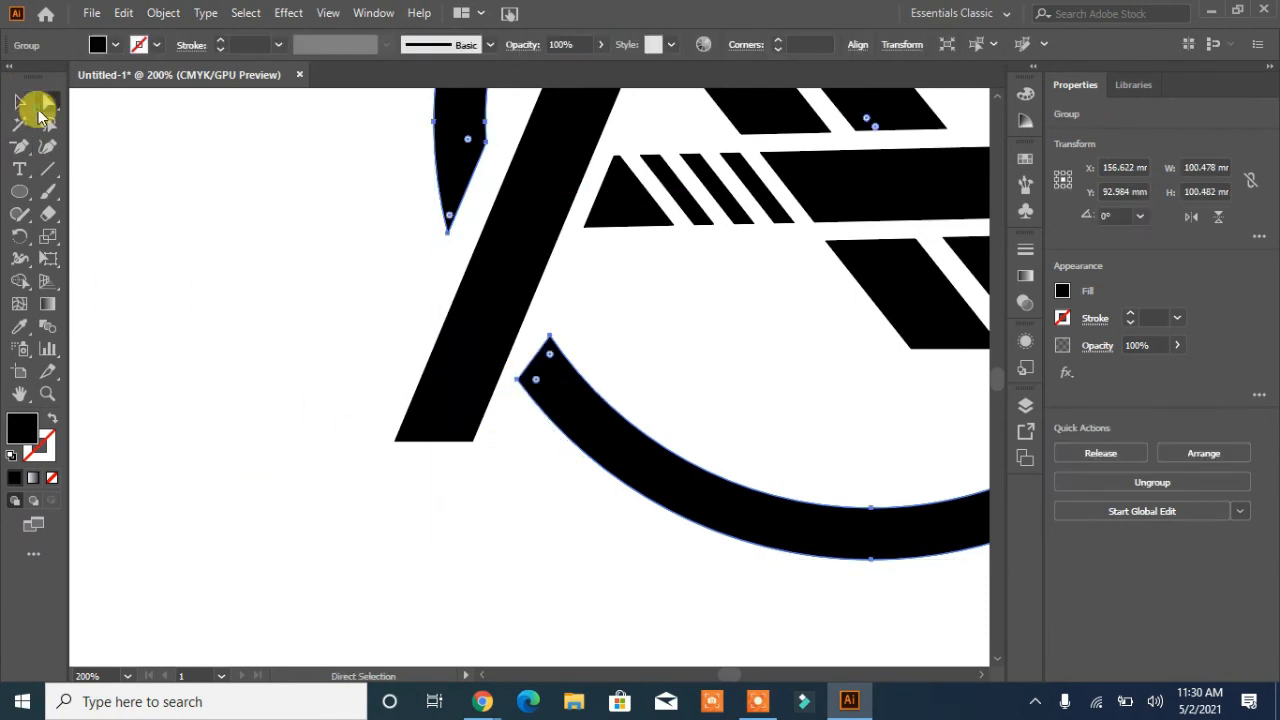
mouse_move(519, 379)
left_mouse_down()
mouse_move(534, 409)
mouse_move(528, 391)
left_mouse_up()
left_click(520, 444)
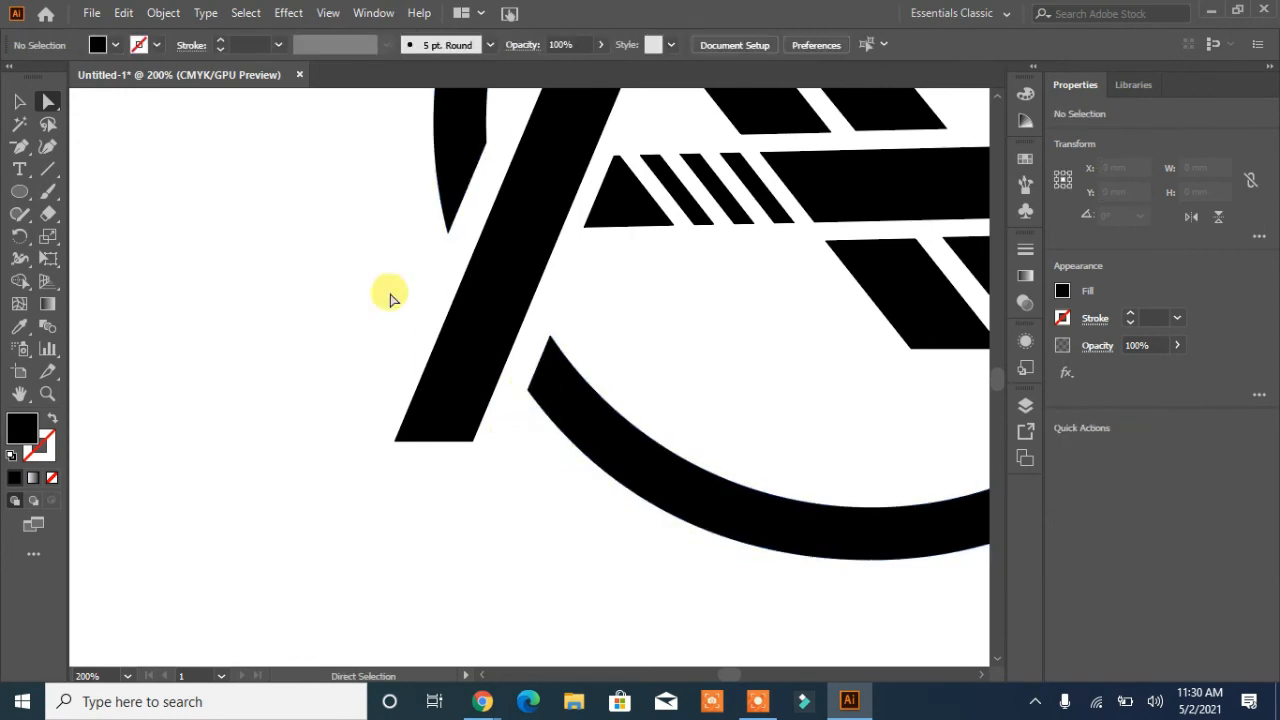
- Select the monogram and ring, scale them down proportionally about their centre, and move them to the upper part of the artboard
key("ctrl+0")
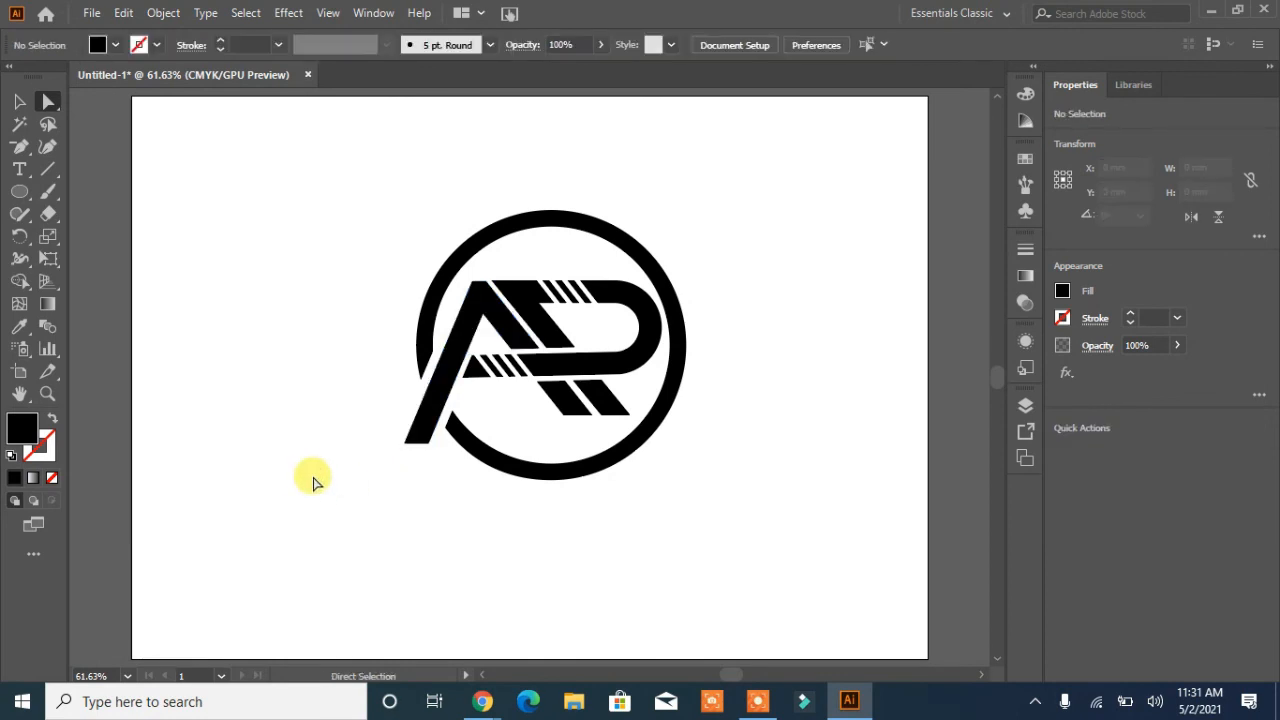
left_click(431, 408)
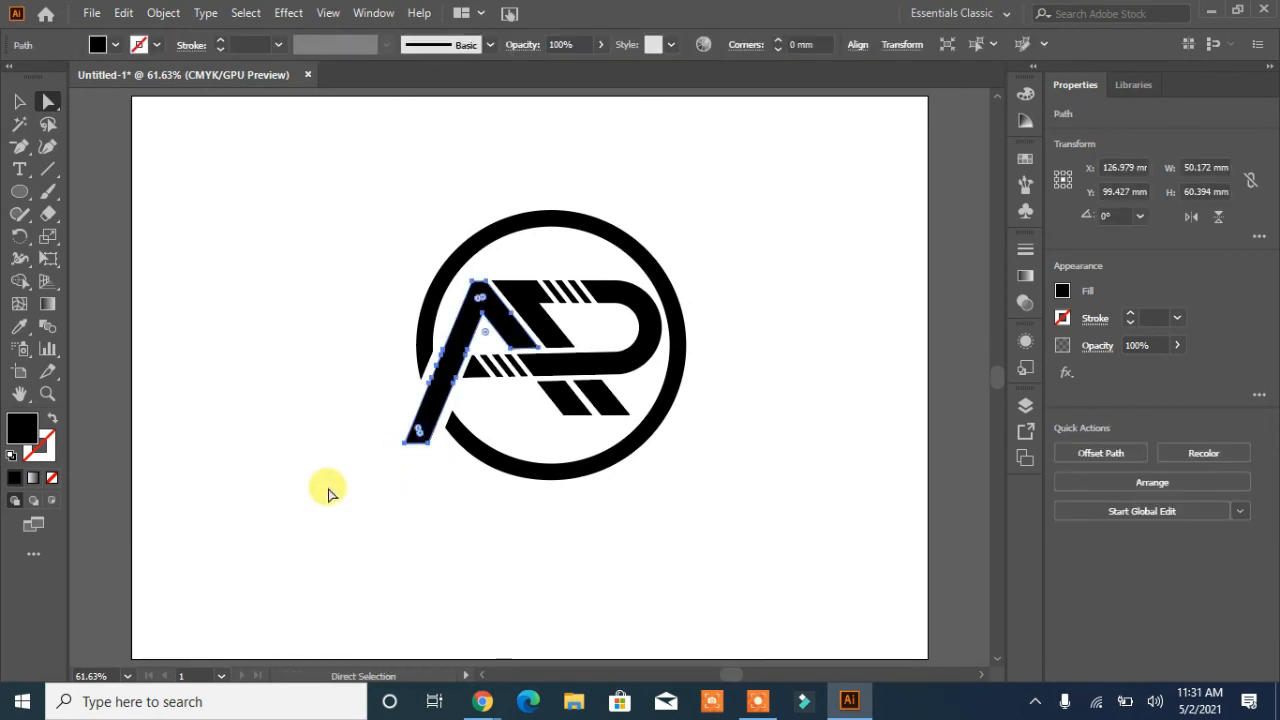
left_click(303, 452)
left_click_drag(723, 241, 364, 478)
left_click(19, 102)
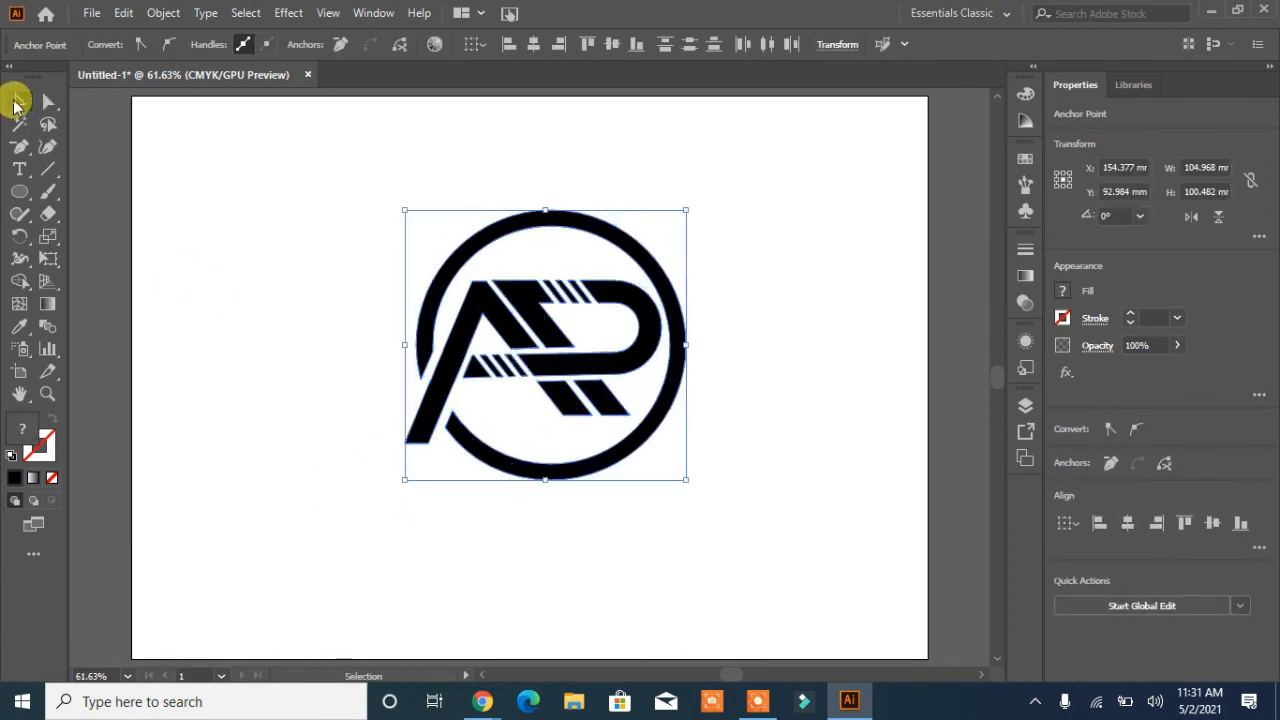
left_click(186, 288)
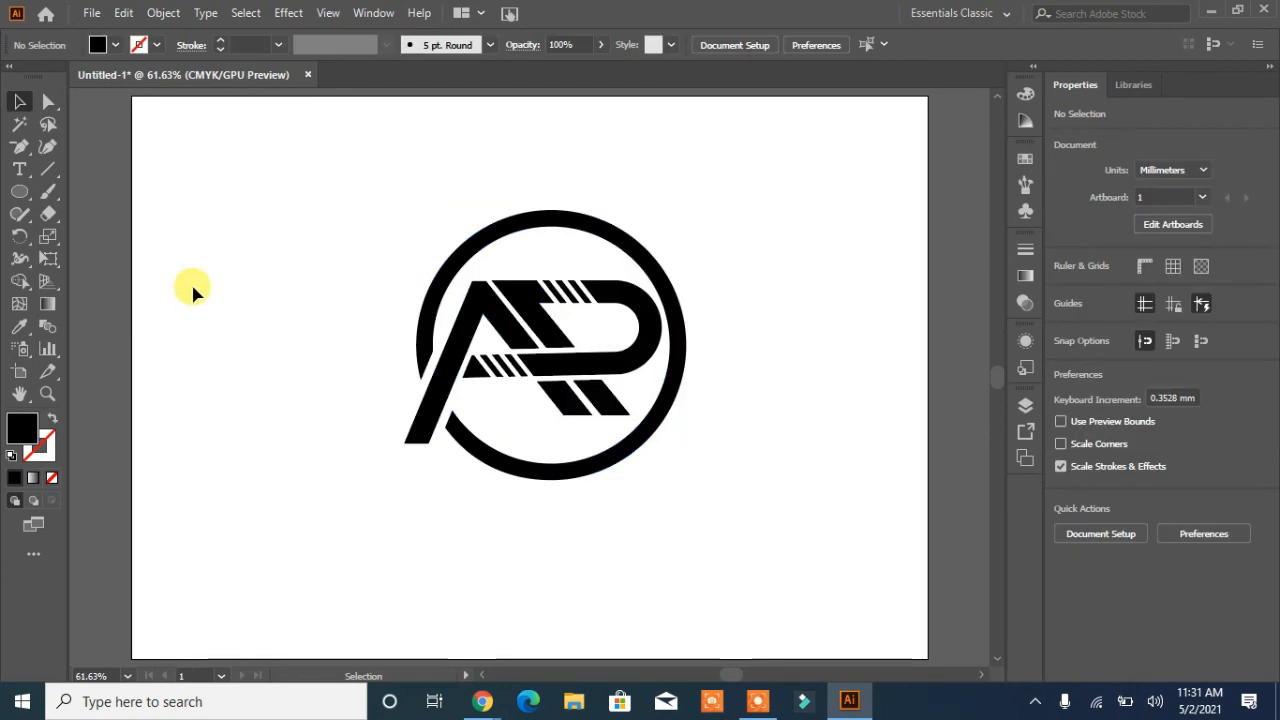
left_click_drag(375, 474, 375, 476)
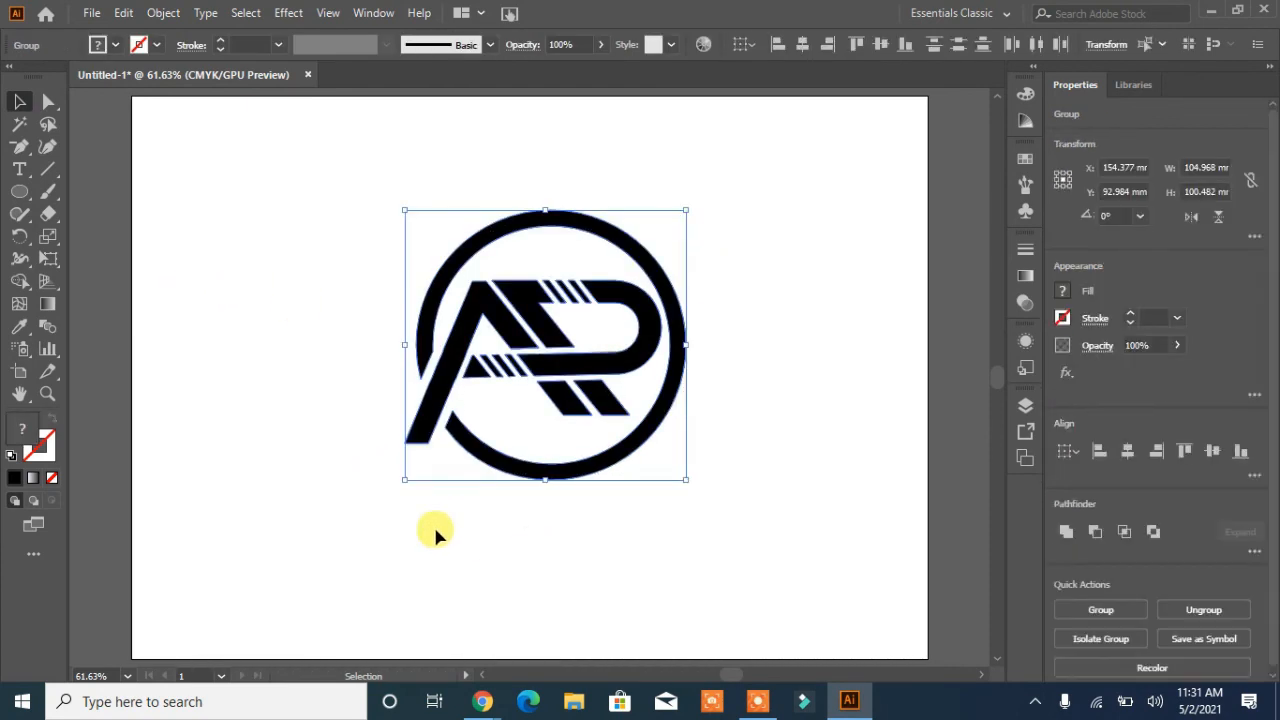
left_click_drag(688, 481, 651, 451)
left_click(608, 337)
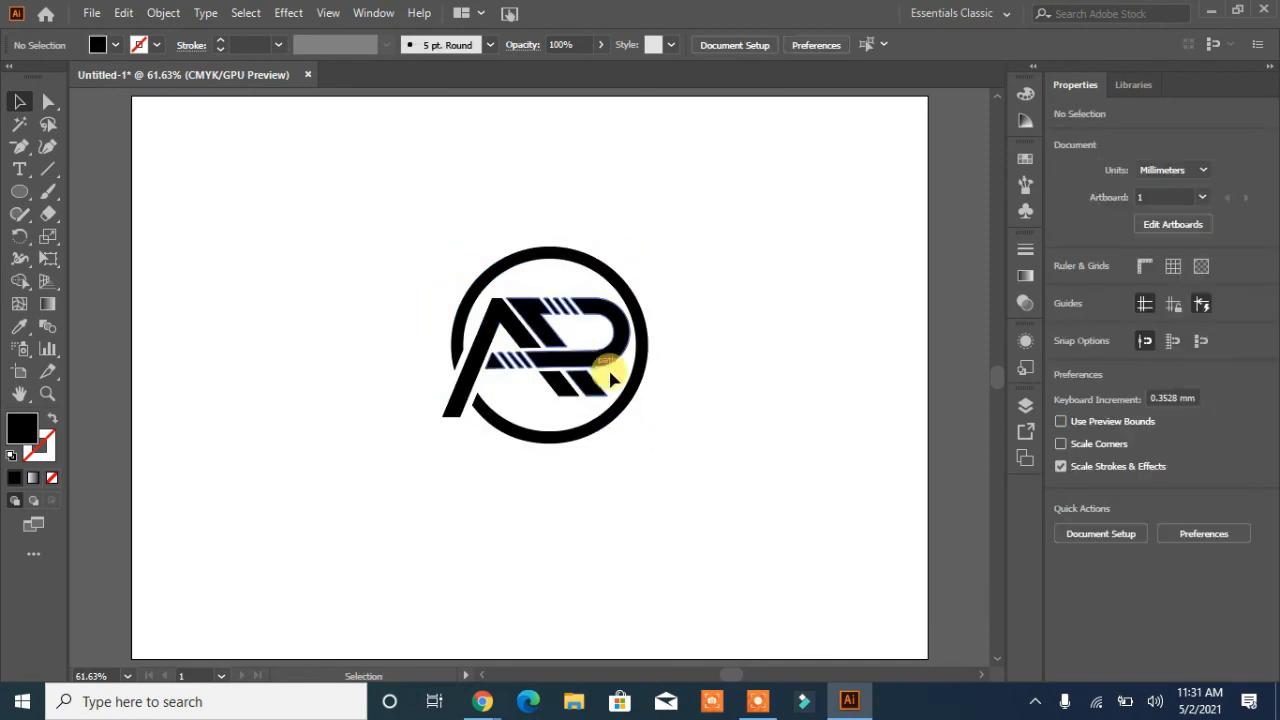
left_click(572, 436)
left_click_drag(572, 436, 582, 344)
left_click(609, 423)
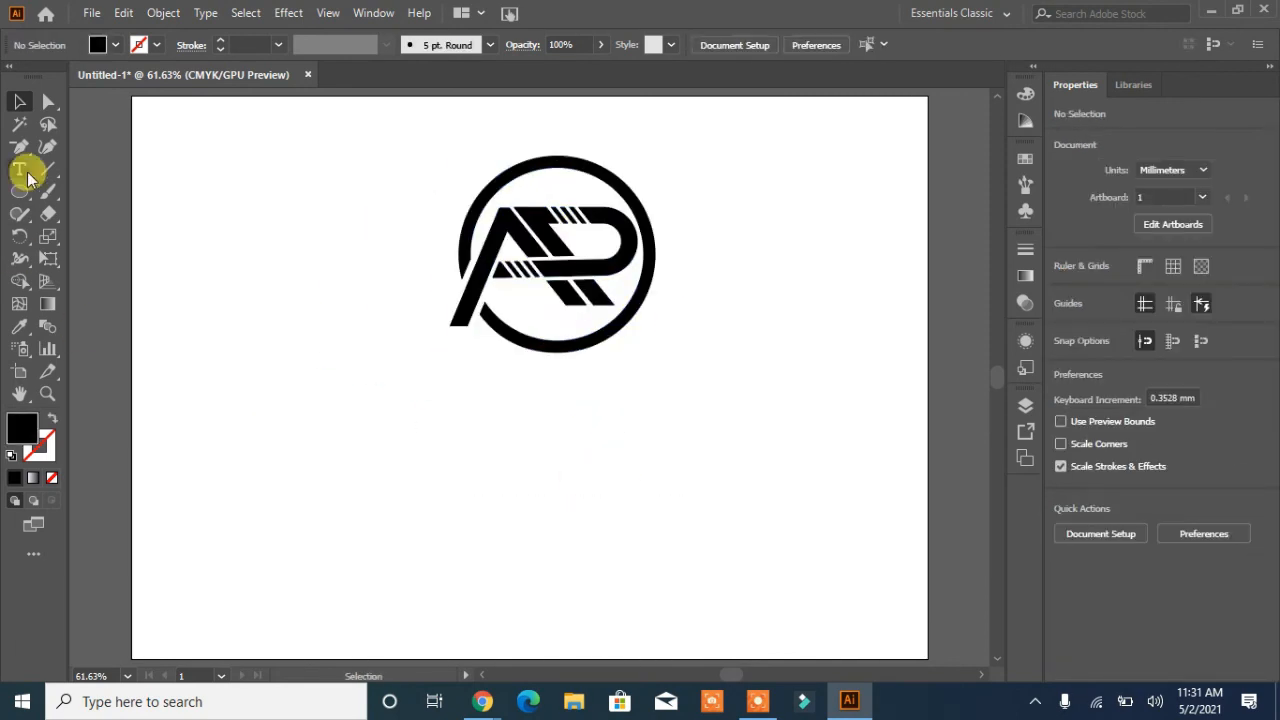
- Add the text LOGO NAME below the ring, enlarge it to extend wider than the emblem, and centre it underneath
left_click(19, 169)
left_click(424, 391)
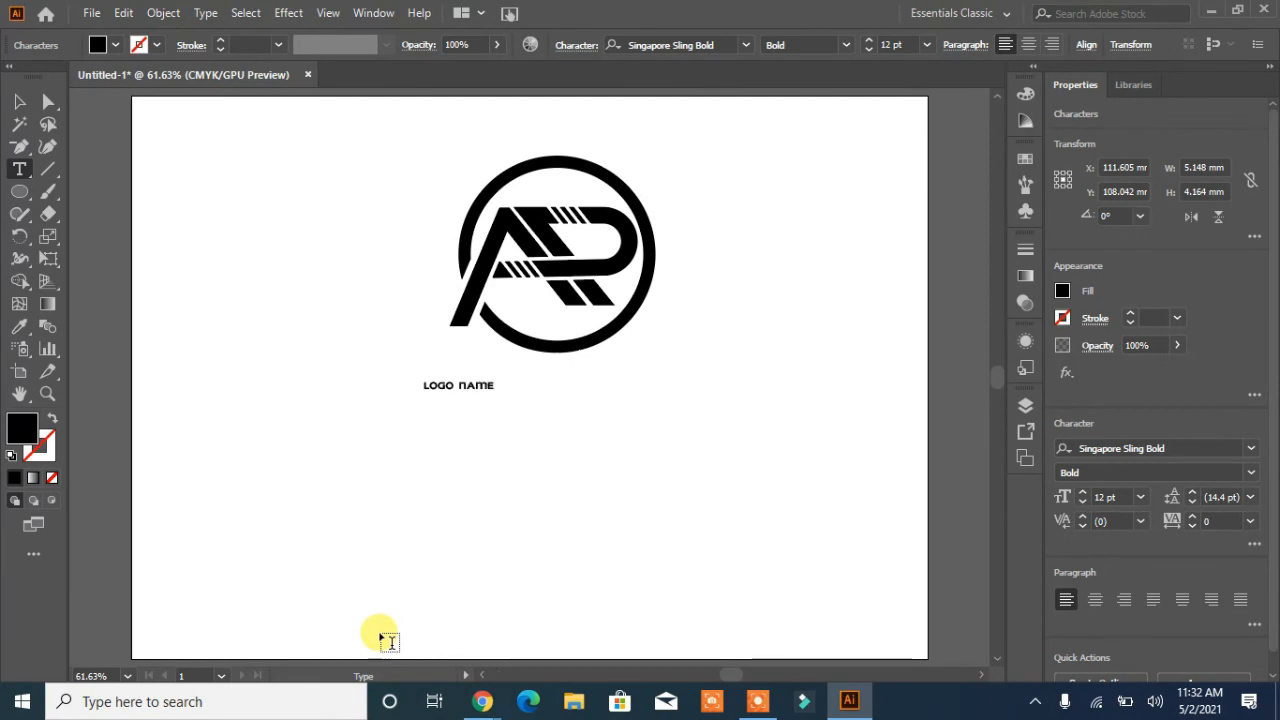
left_click(19, 101)
left_click_drag(494, 394, 757, 586)
left_click_drag(614, 443, 577, 412)
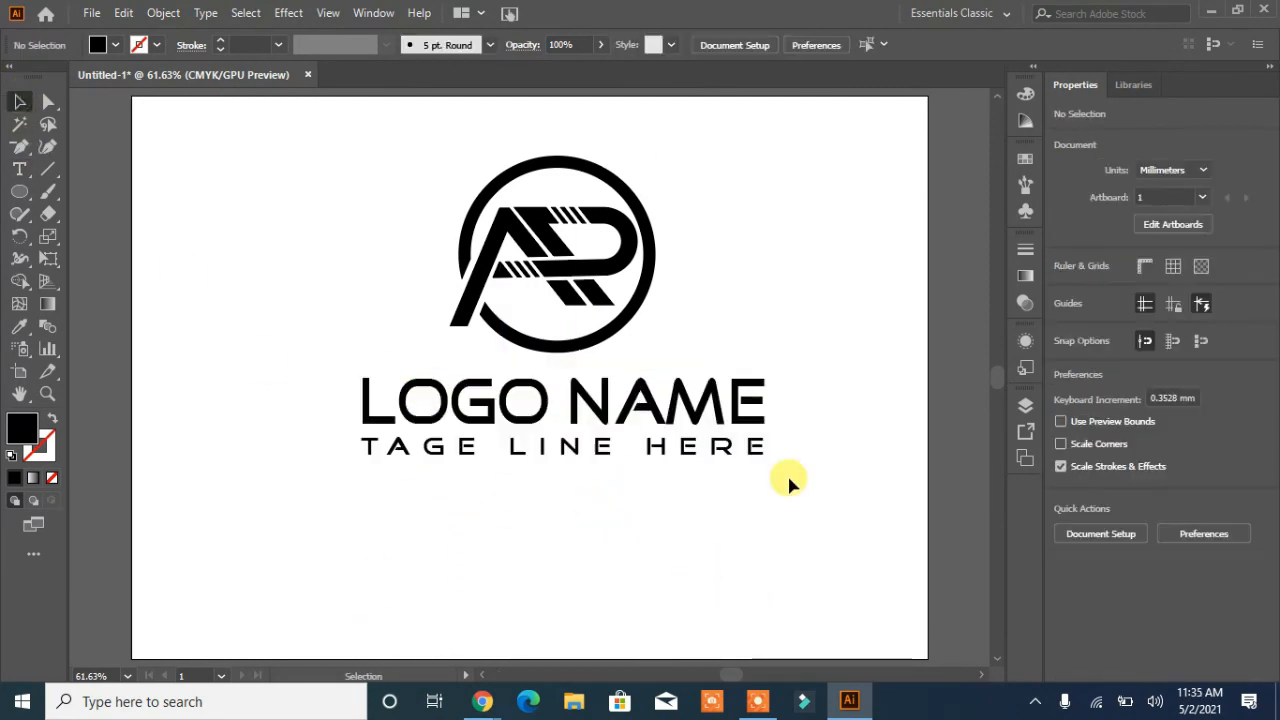
- Select the emblem, logo name and tagline together and move them down toward the artboard's centre
left_click_drag(795, 148, 330, 480)
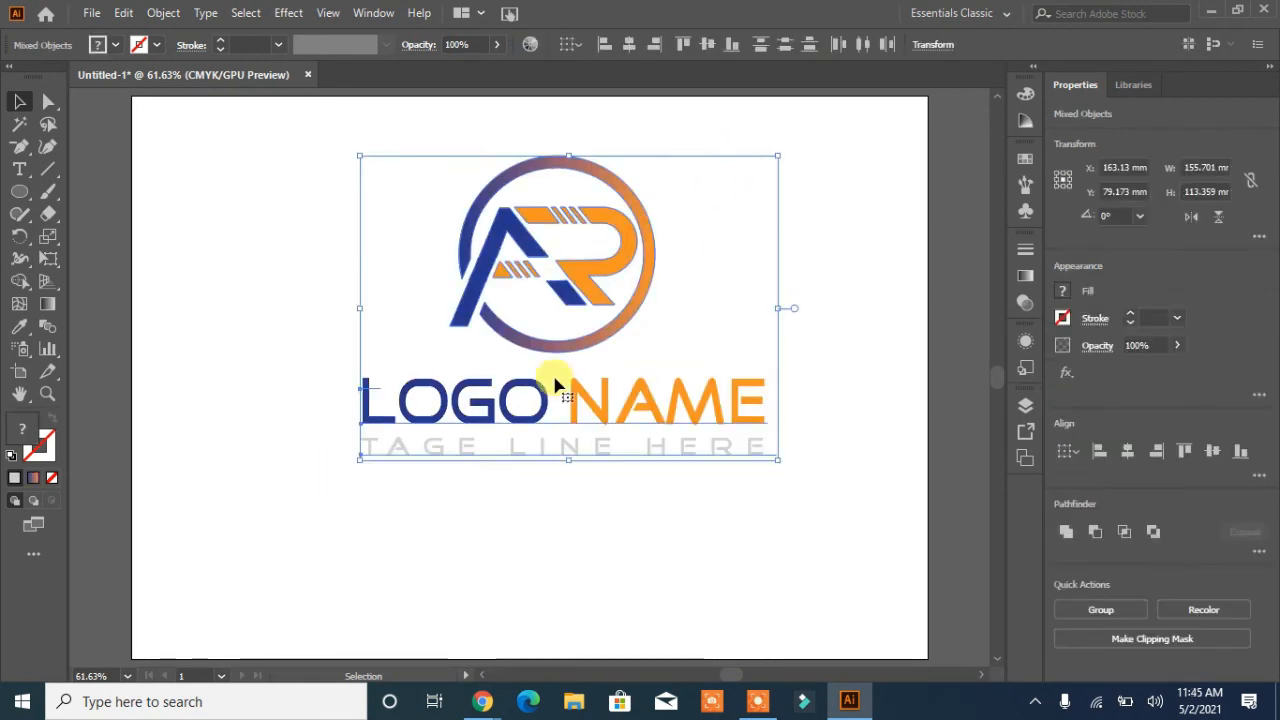
left_click_drag(555, 385, 531, 428)
left_click(818, 370)
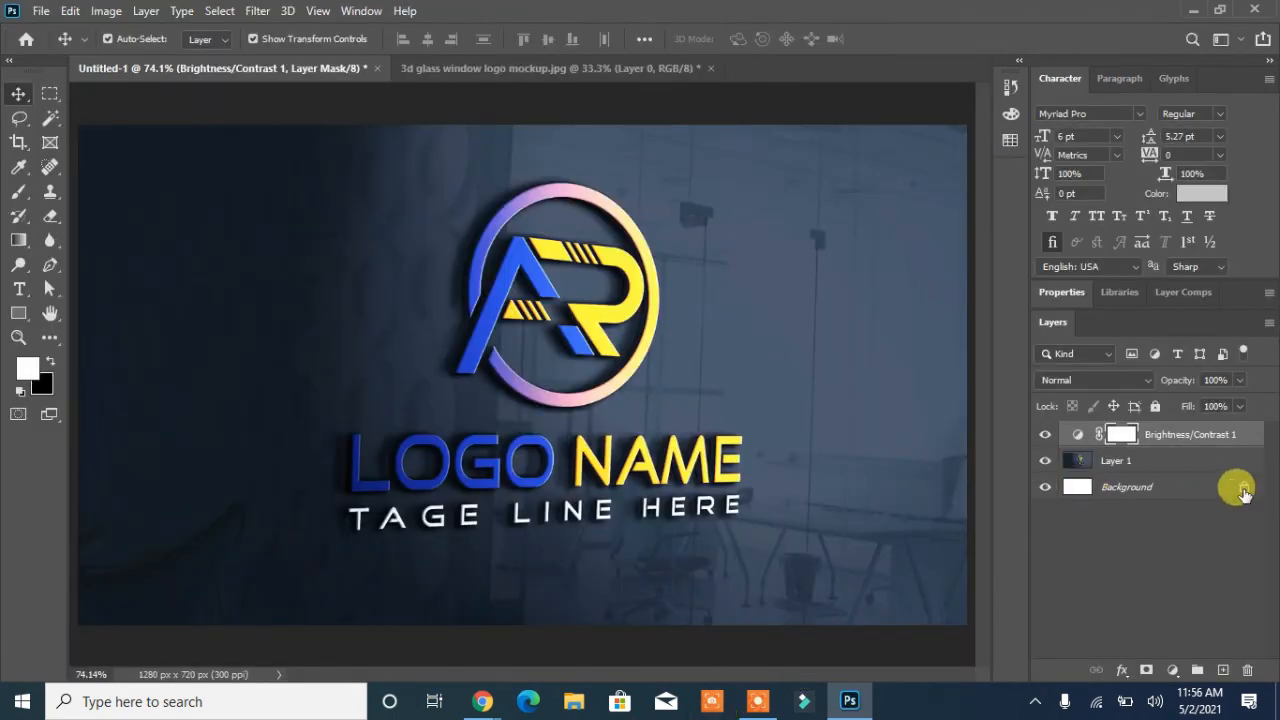
- Save the Photoshop logo mockup as a JPEG in the AR logo folder, with quality 10 (Maximum) and the Baseline ("Standard") format
left_click(41, 10)
left_click(97, 237)
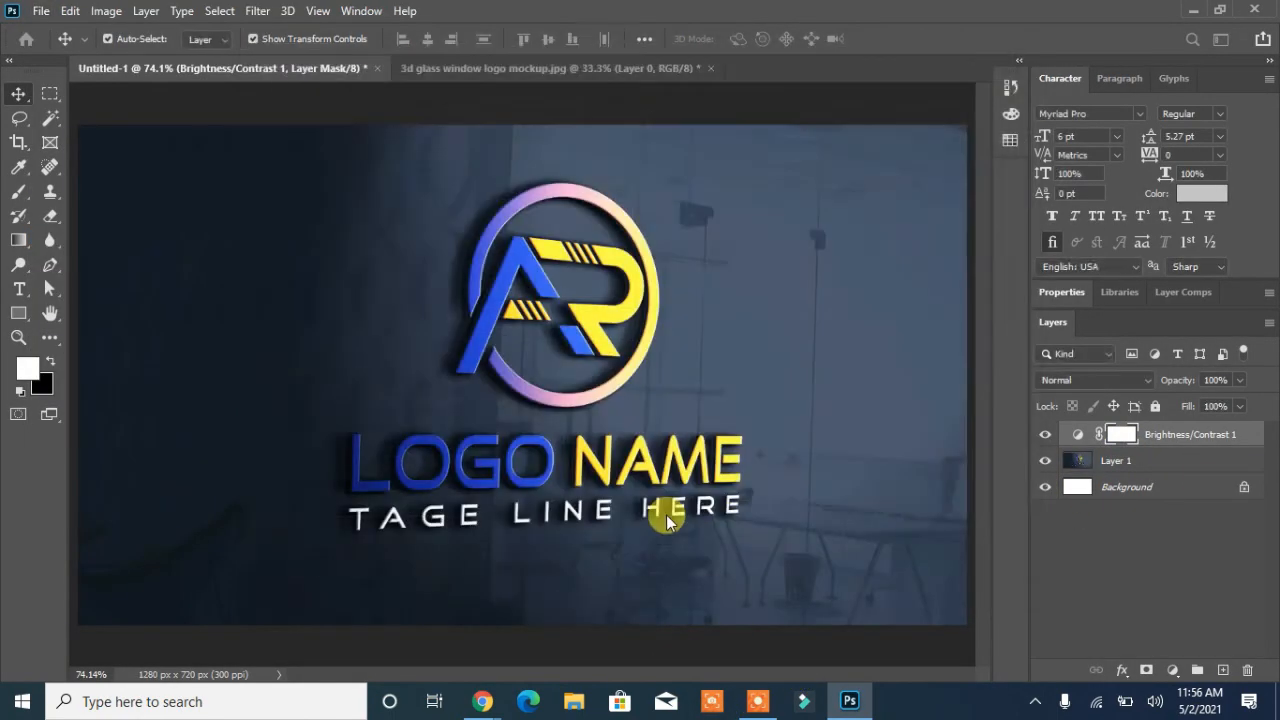
left_click(1066, 462)
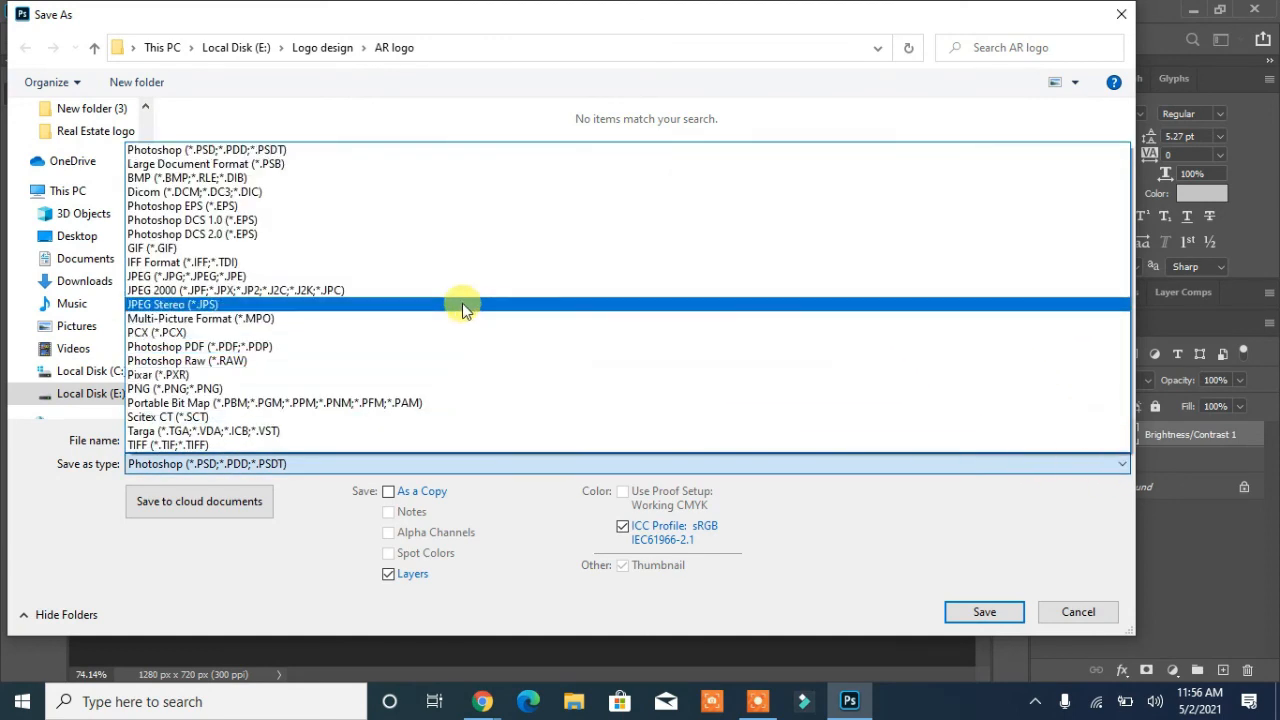
left_click(448, 279)
left_click(988, 615)
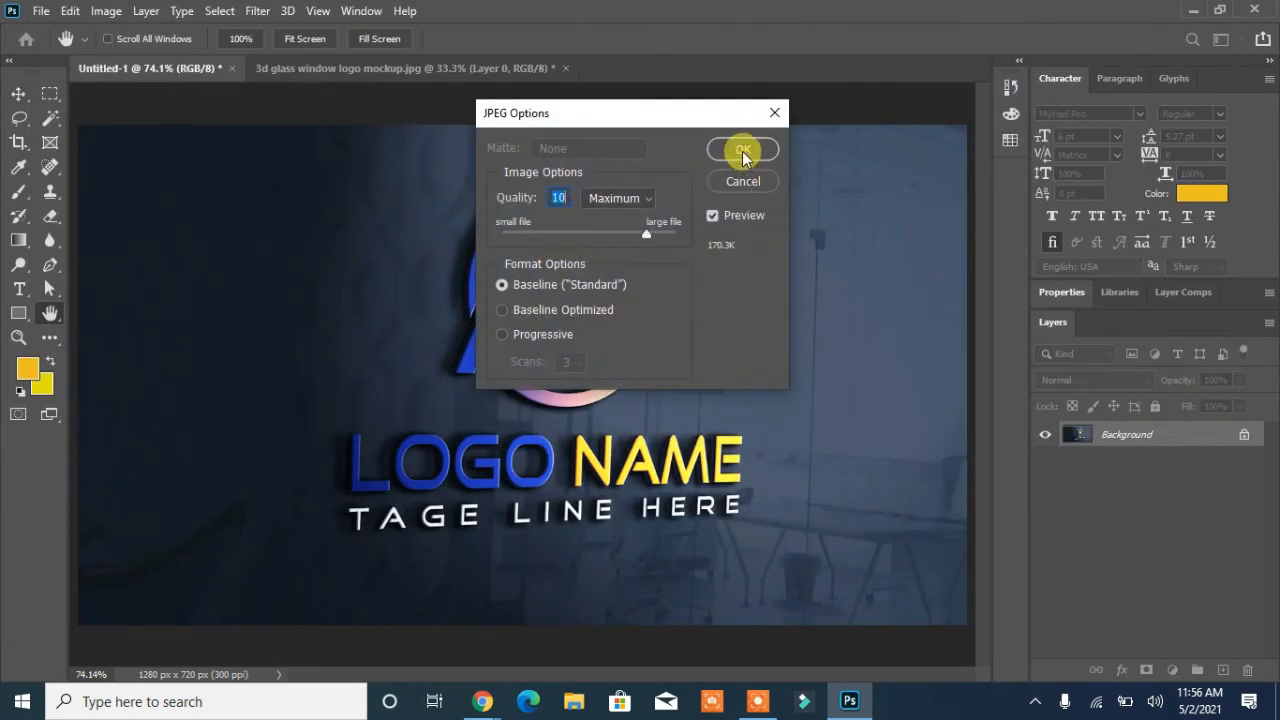
left_click(739, 149)
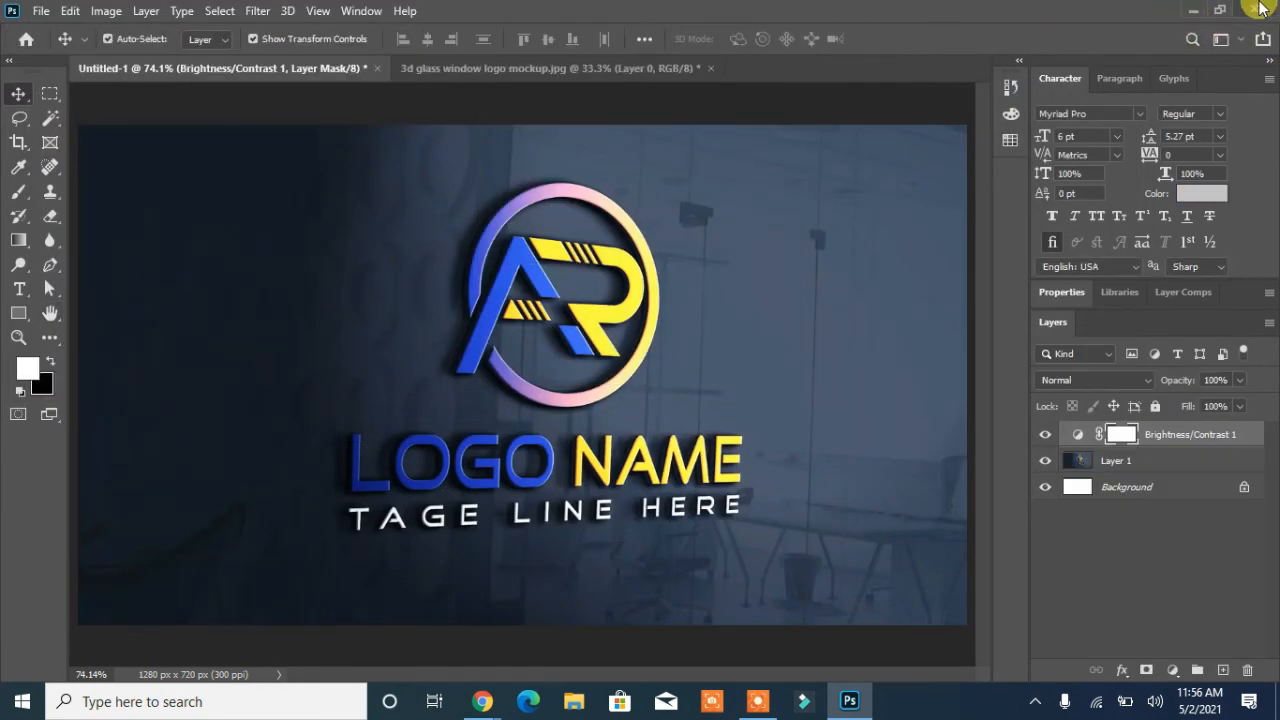